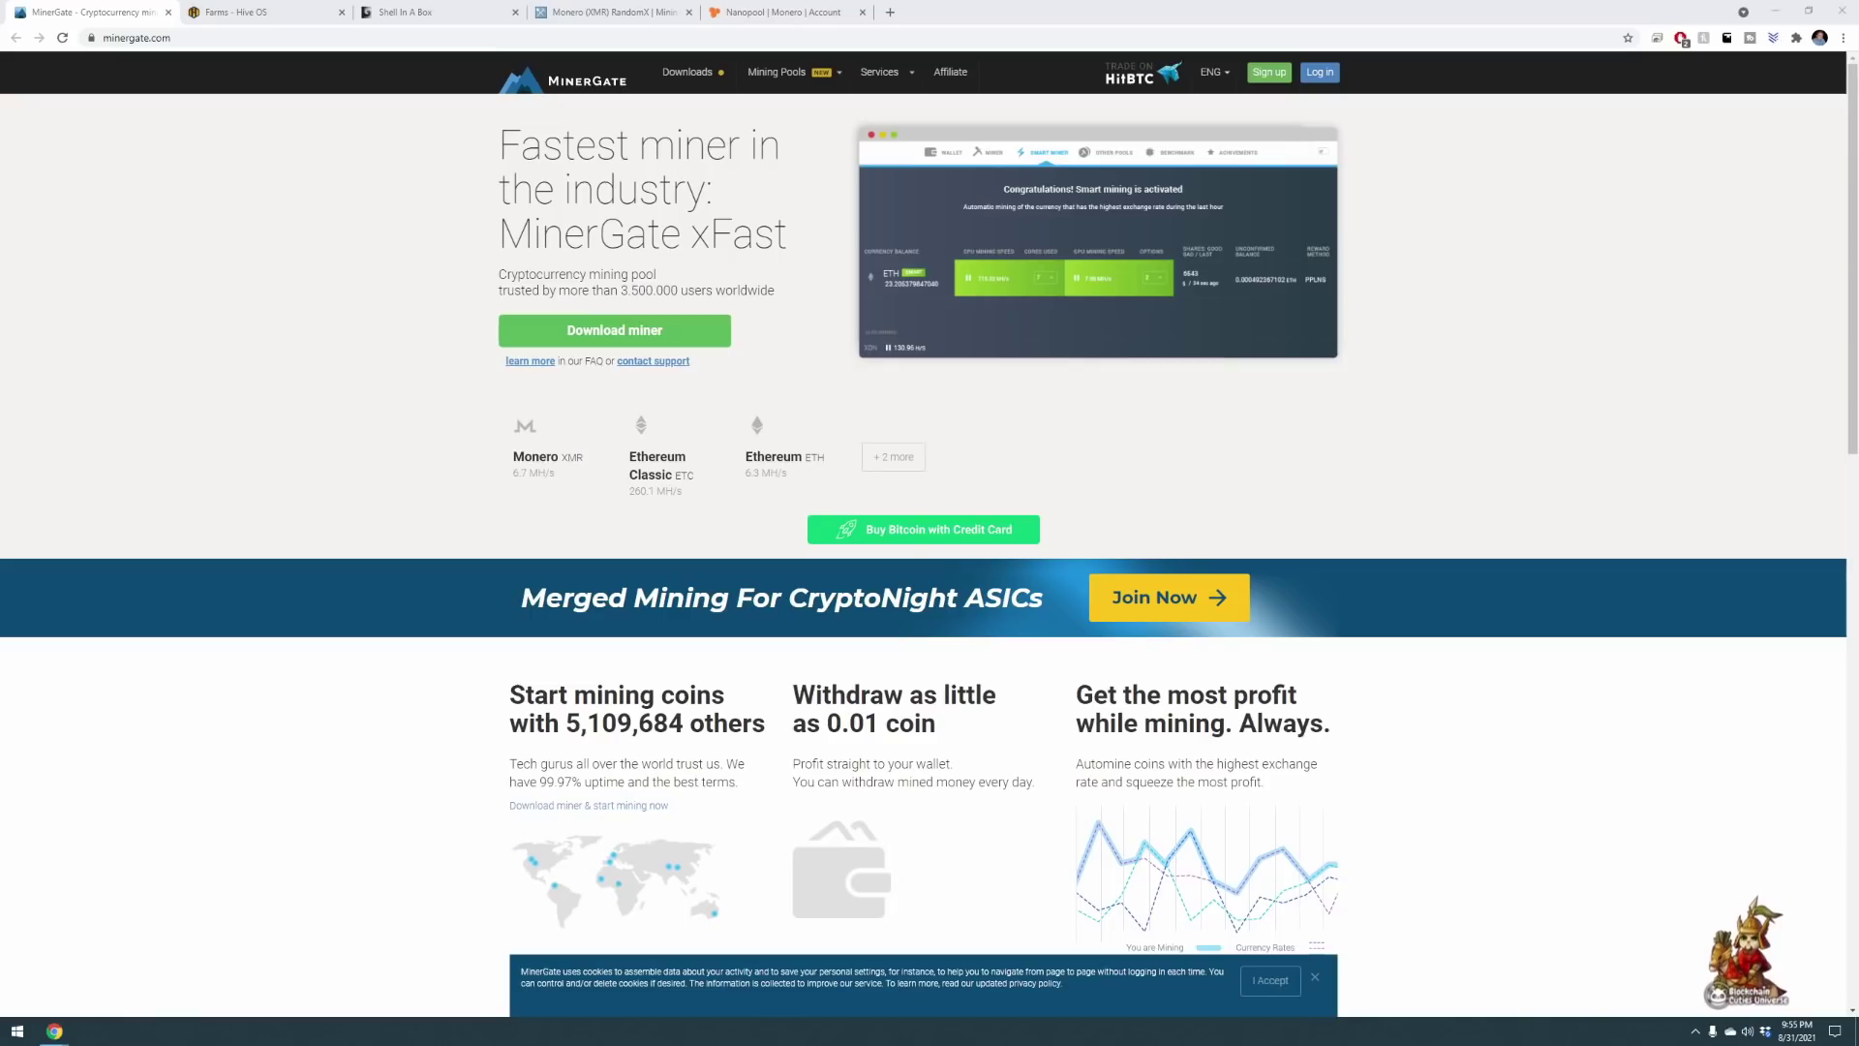
# Step: Open the Juggernaut worker from the farm and scroll through its thirteen GPUs
pyautogui.click(248, 20)
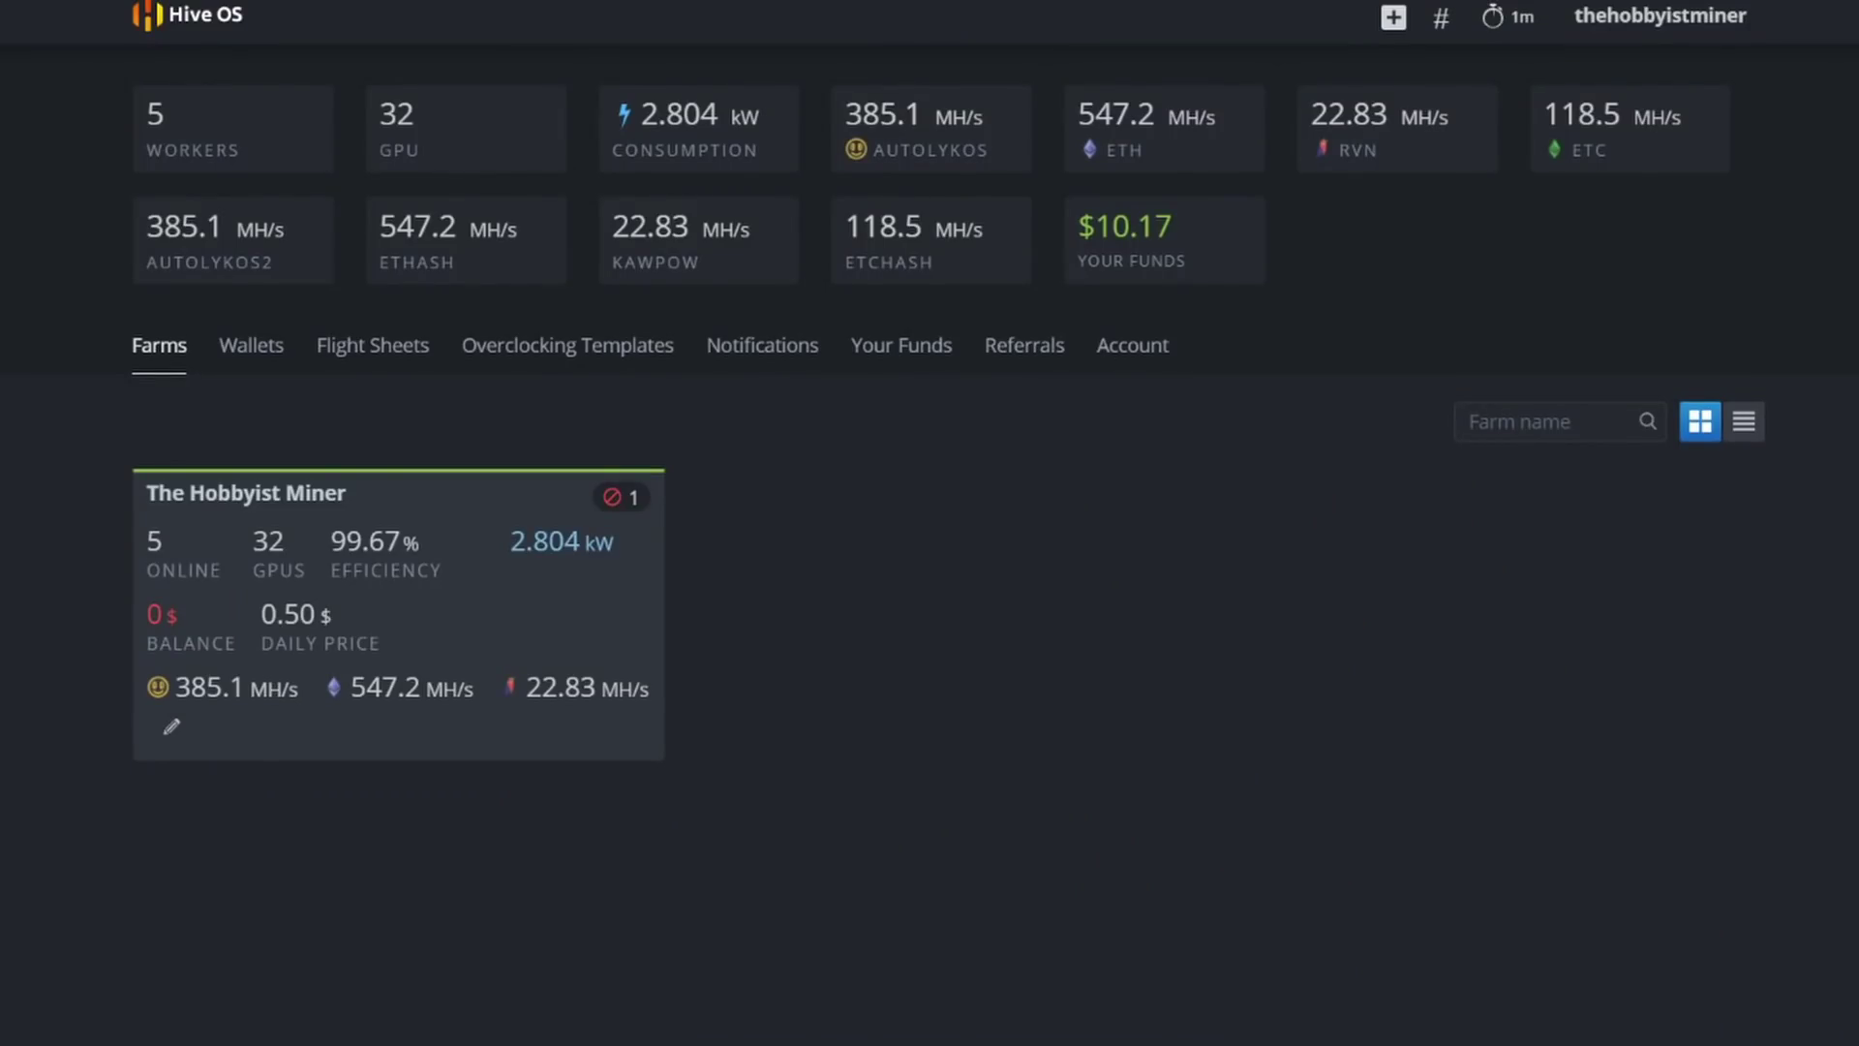
pyautogui.click(465, 601)
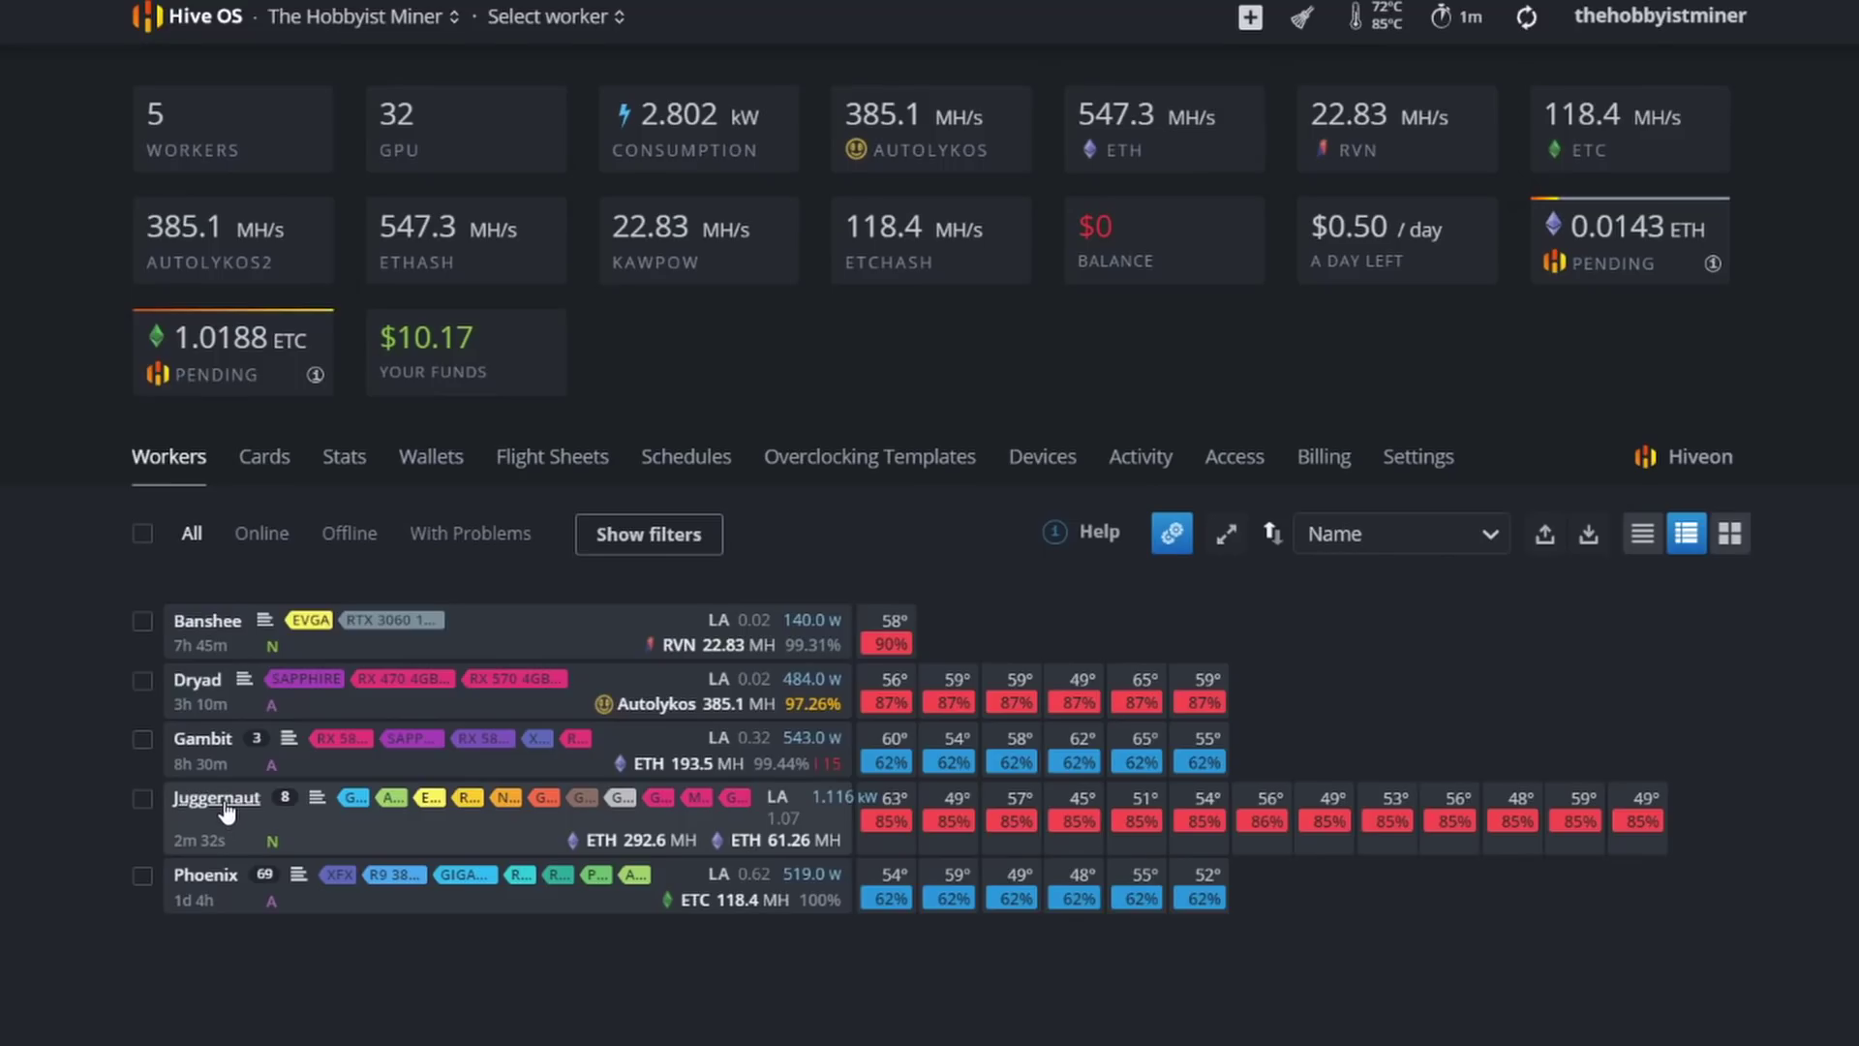
pyautogui.click(217, 799)
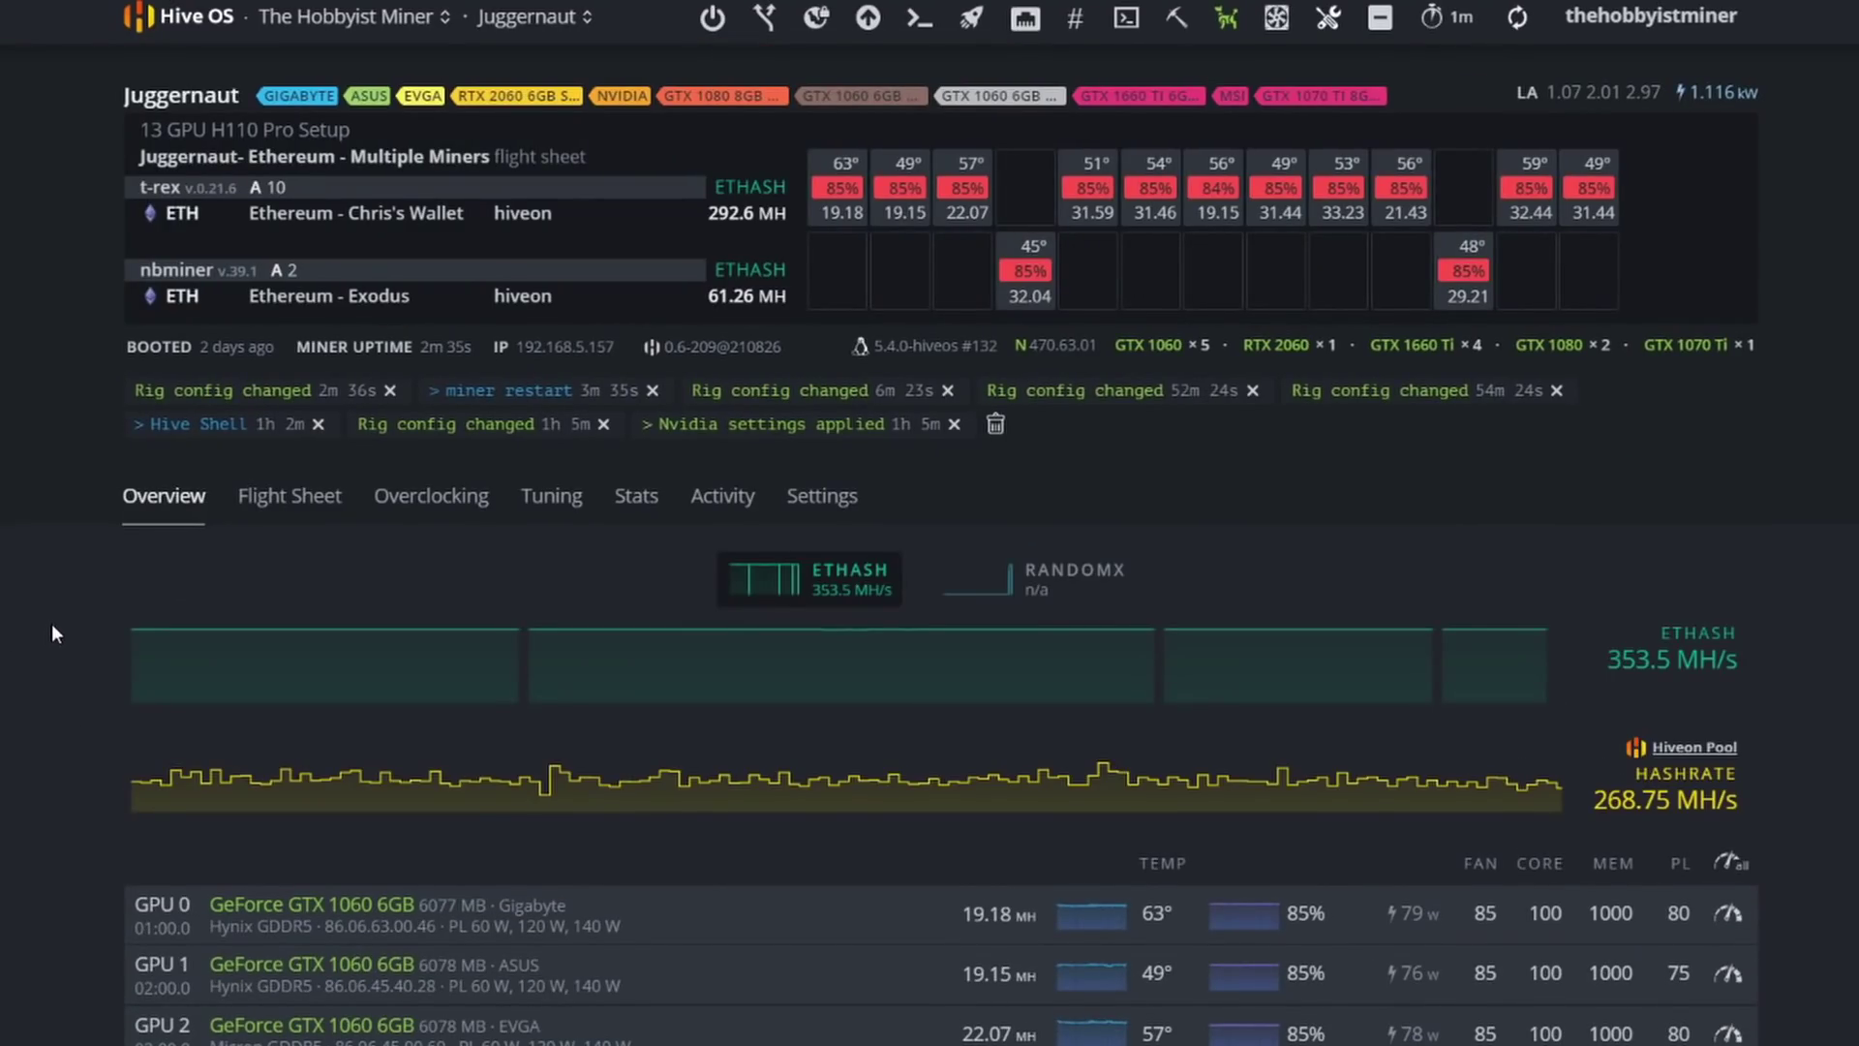
pyautogui.scroll(-5, 53, 632)
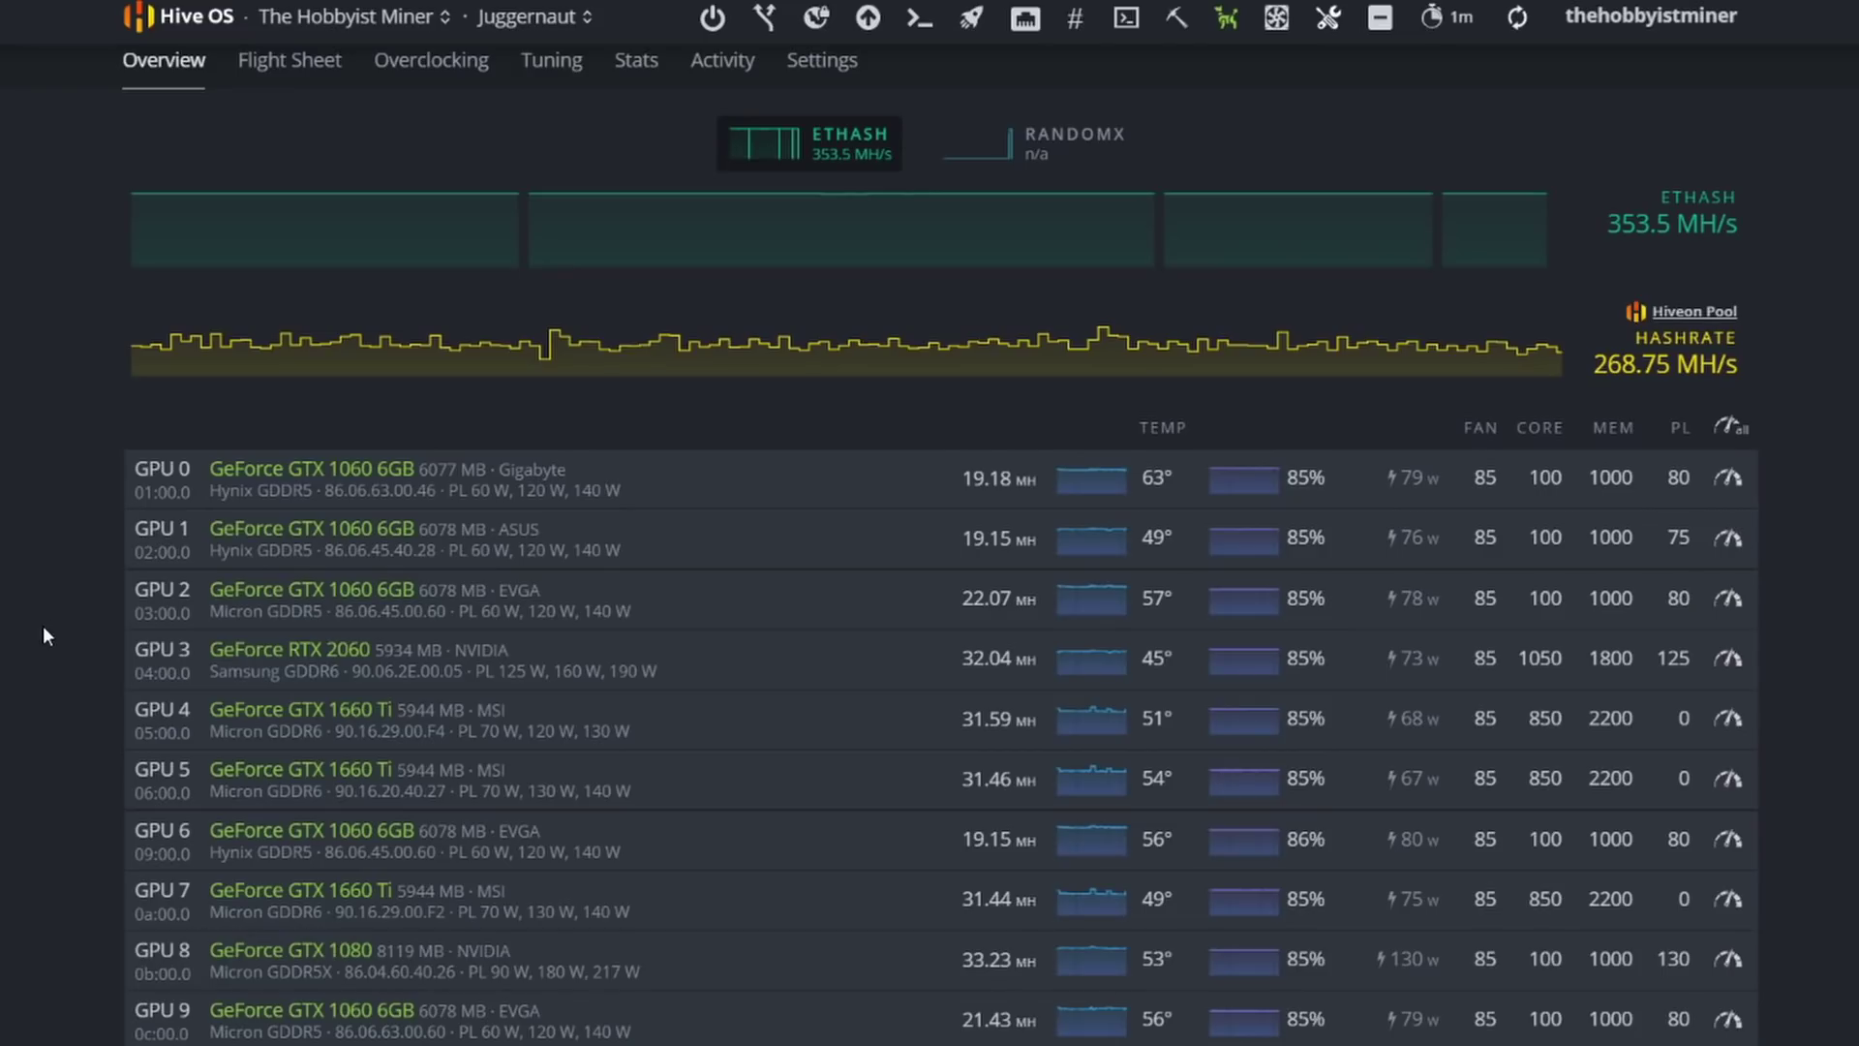
pyautogui.scroll(-3, 6, 715)
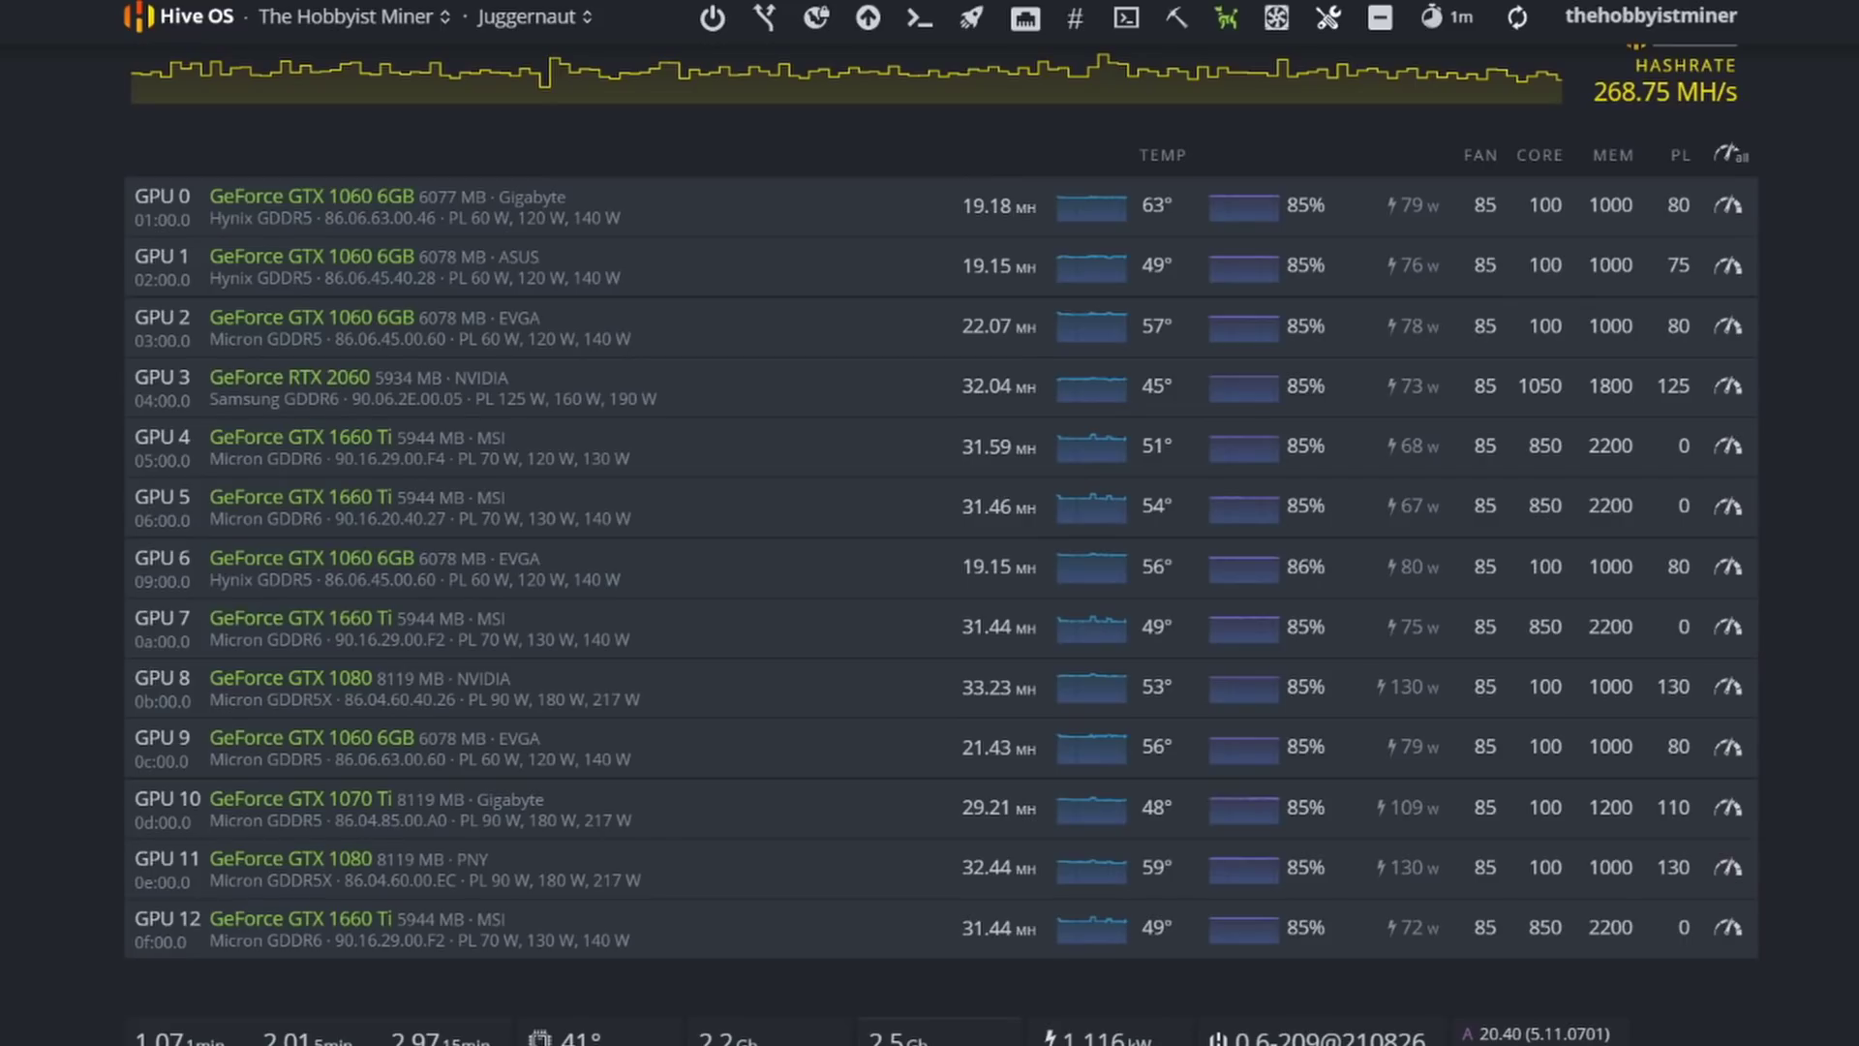
pyautogui.scroll(5, 930, 523)
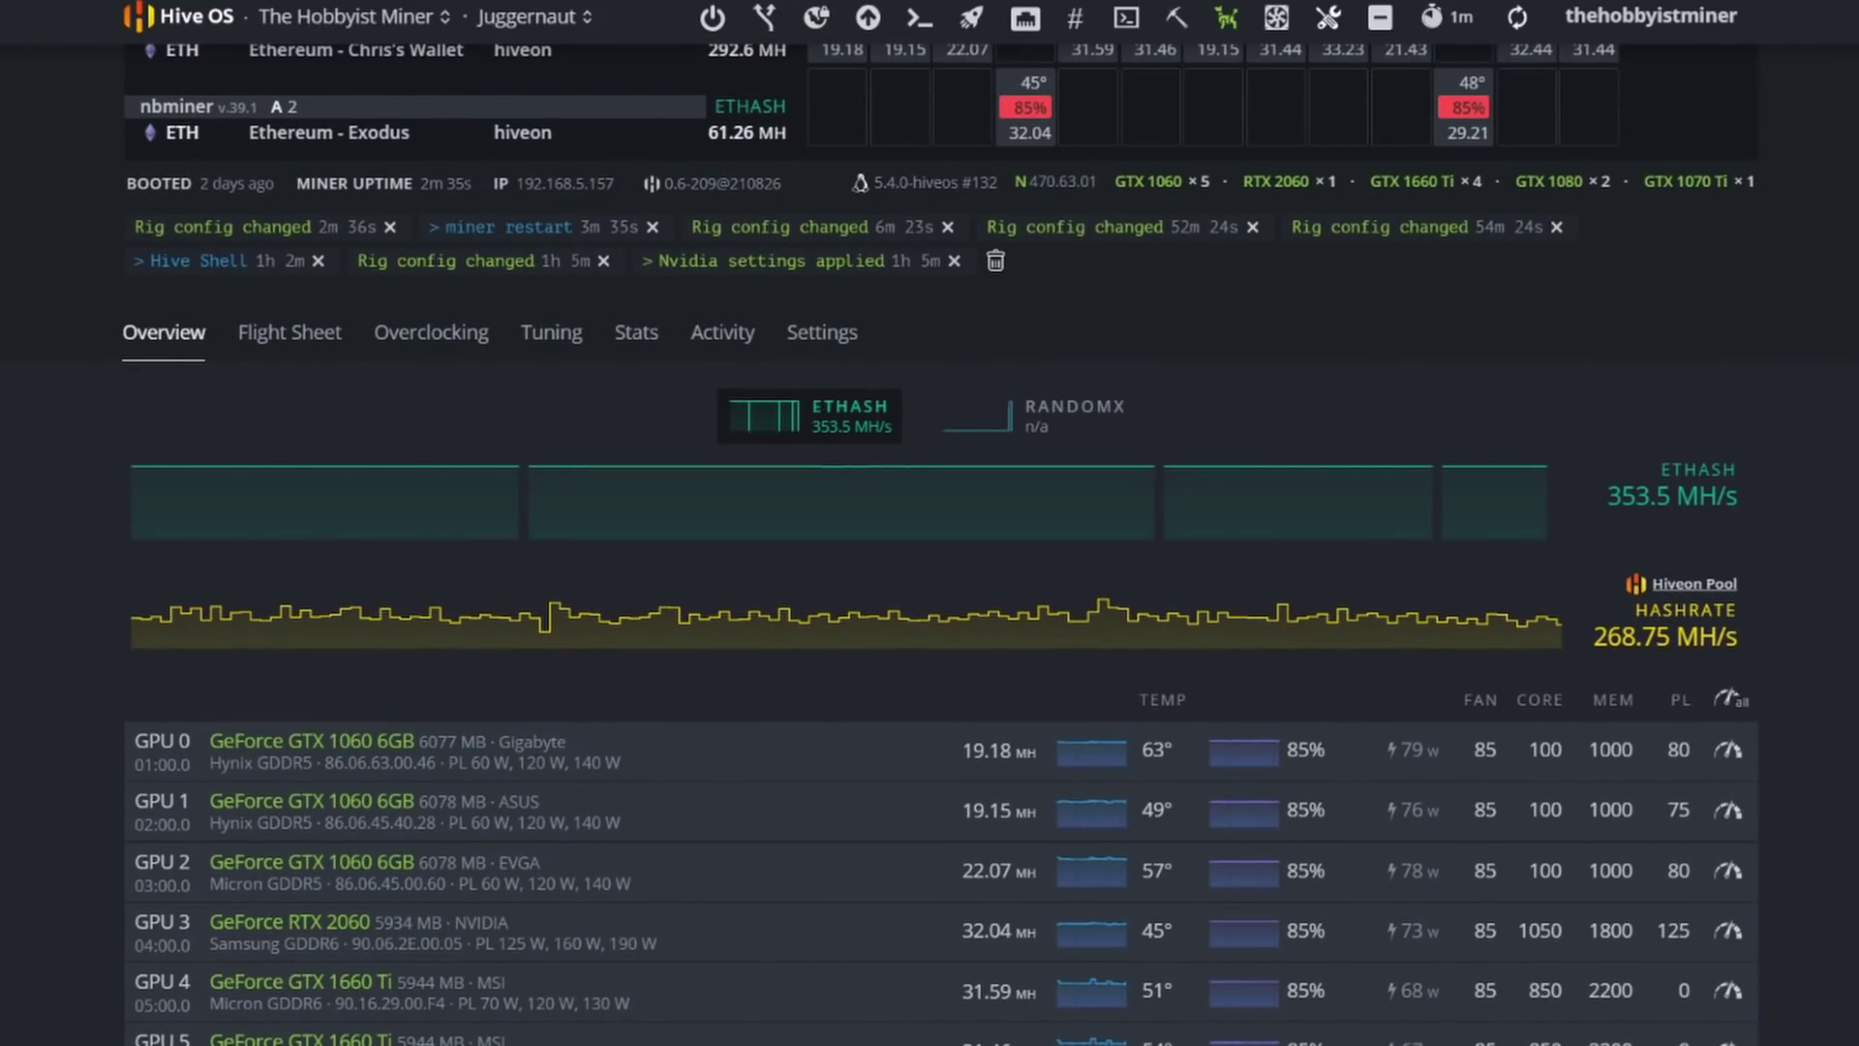
pyautogui.scroll(2, 929, 542)
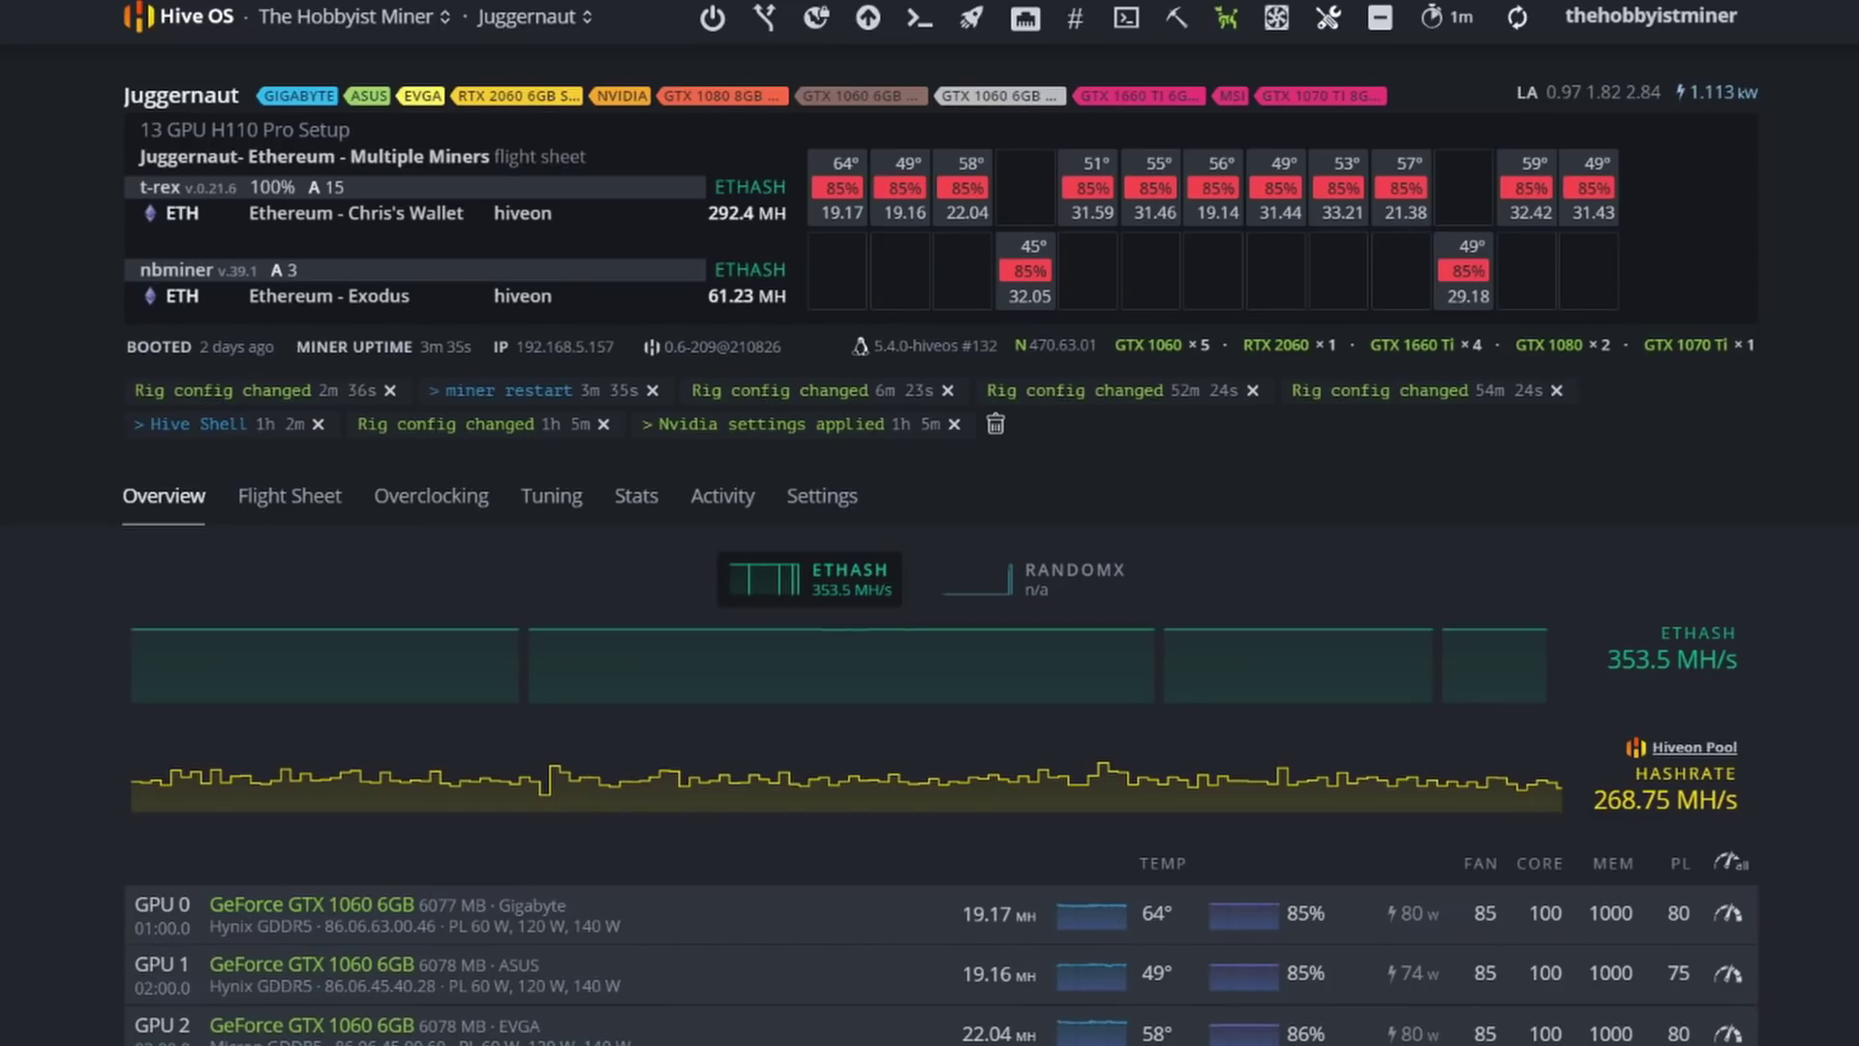
# Step: Start editing the Juggernaut rig's current flight sheet
pyautogui.click(303, 510)
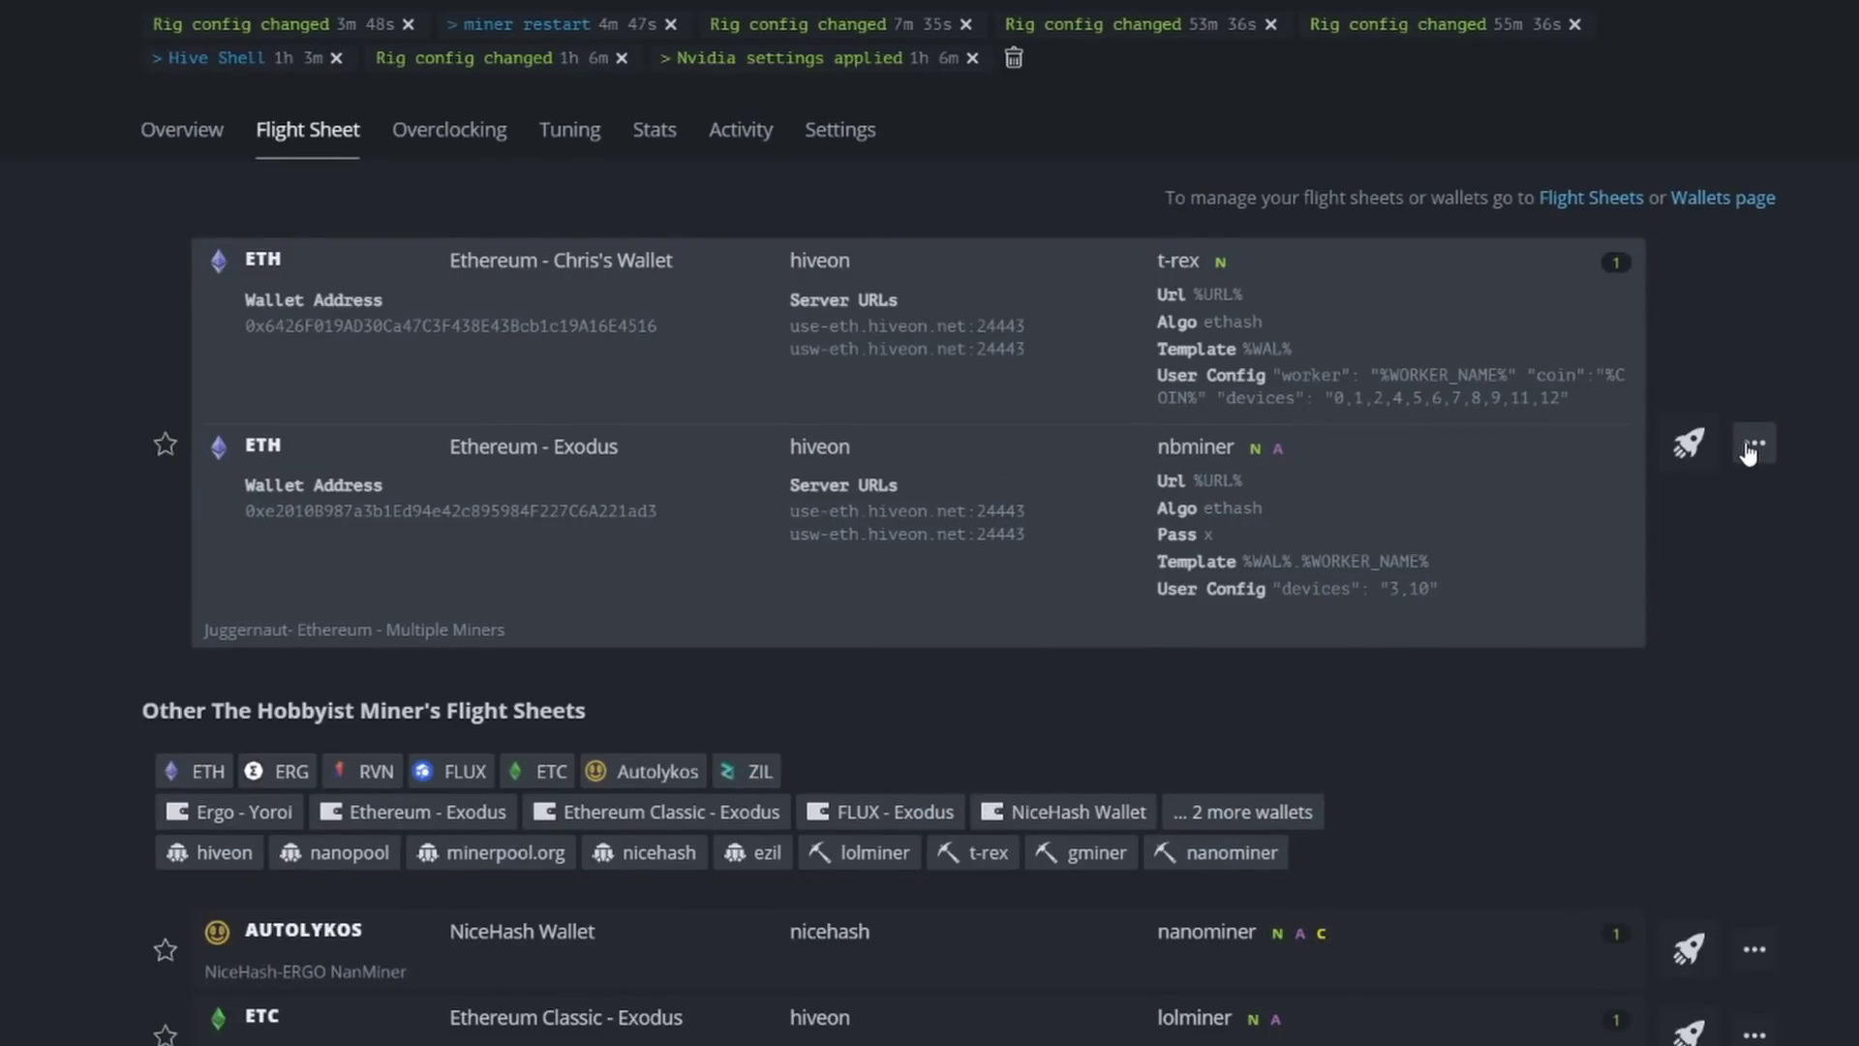
pyautogui.click(1750, 447)
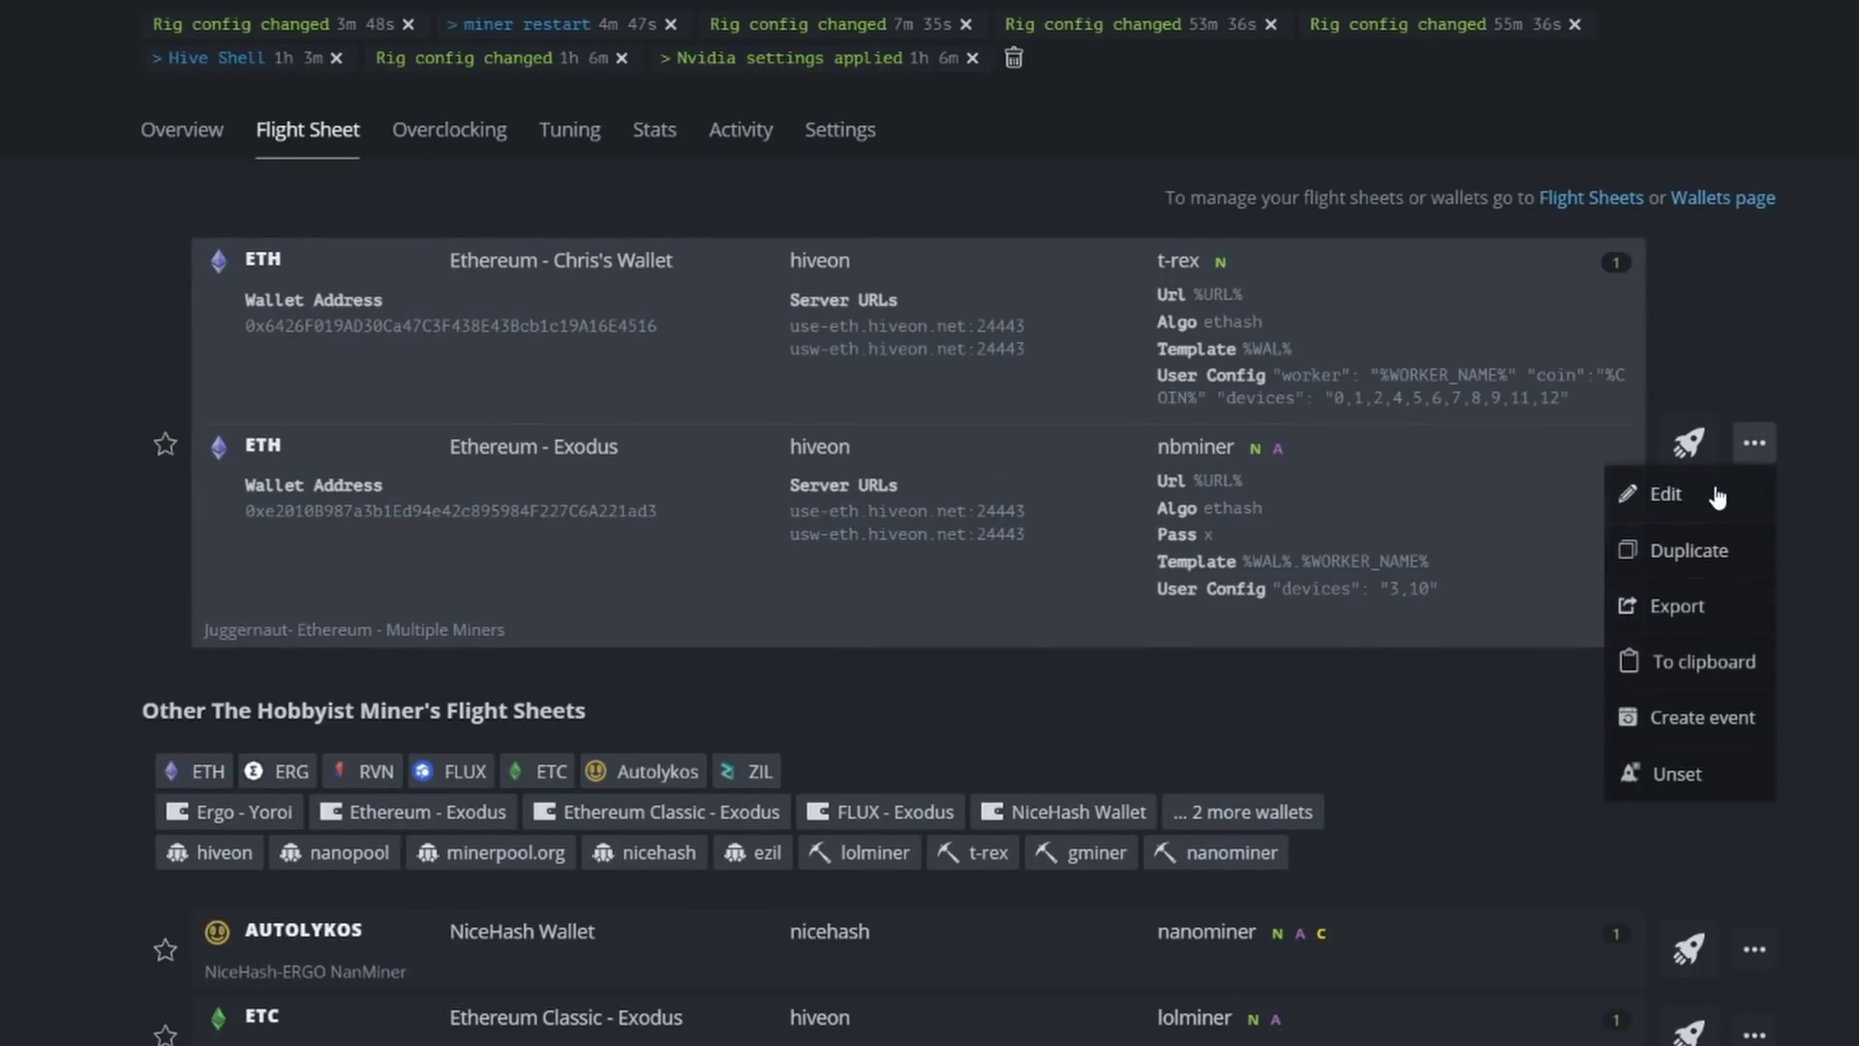
pyautogui.click(1597, 498)
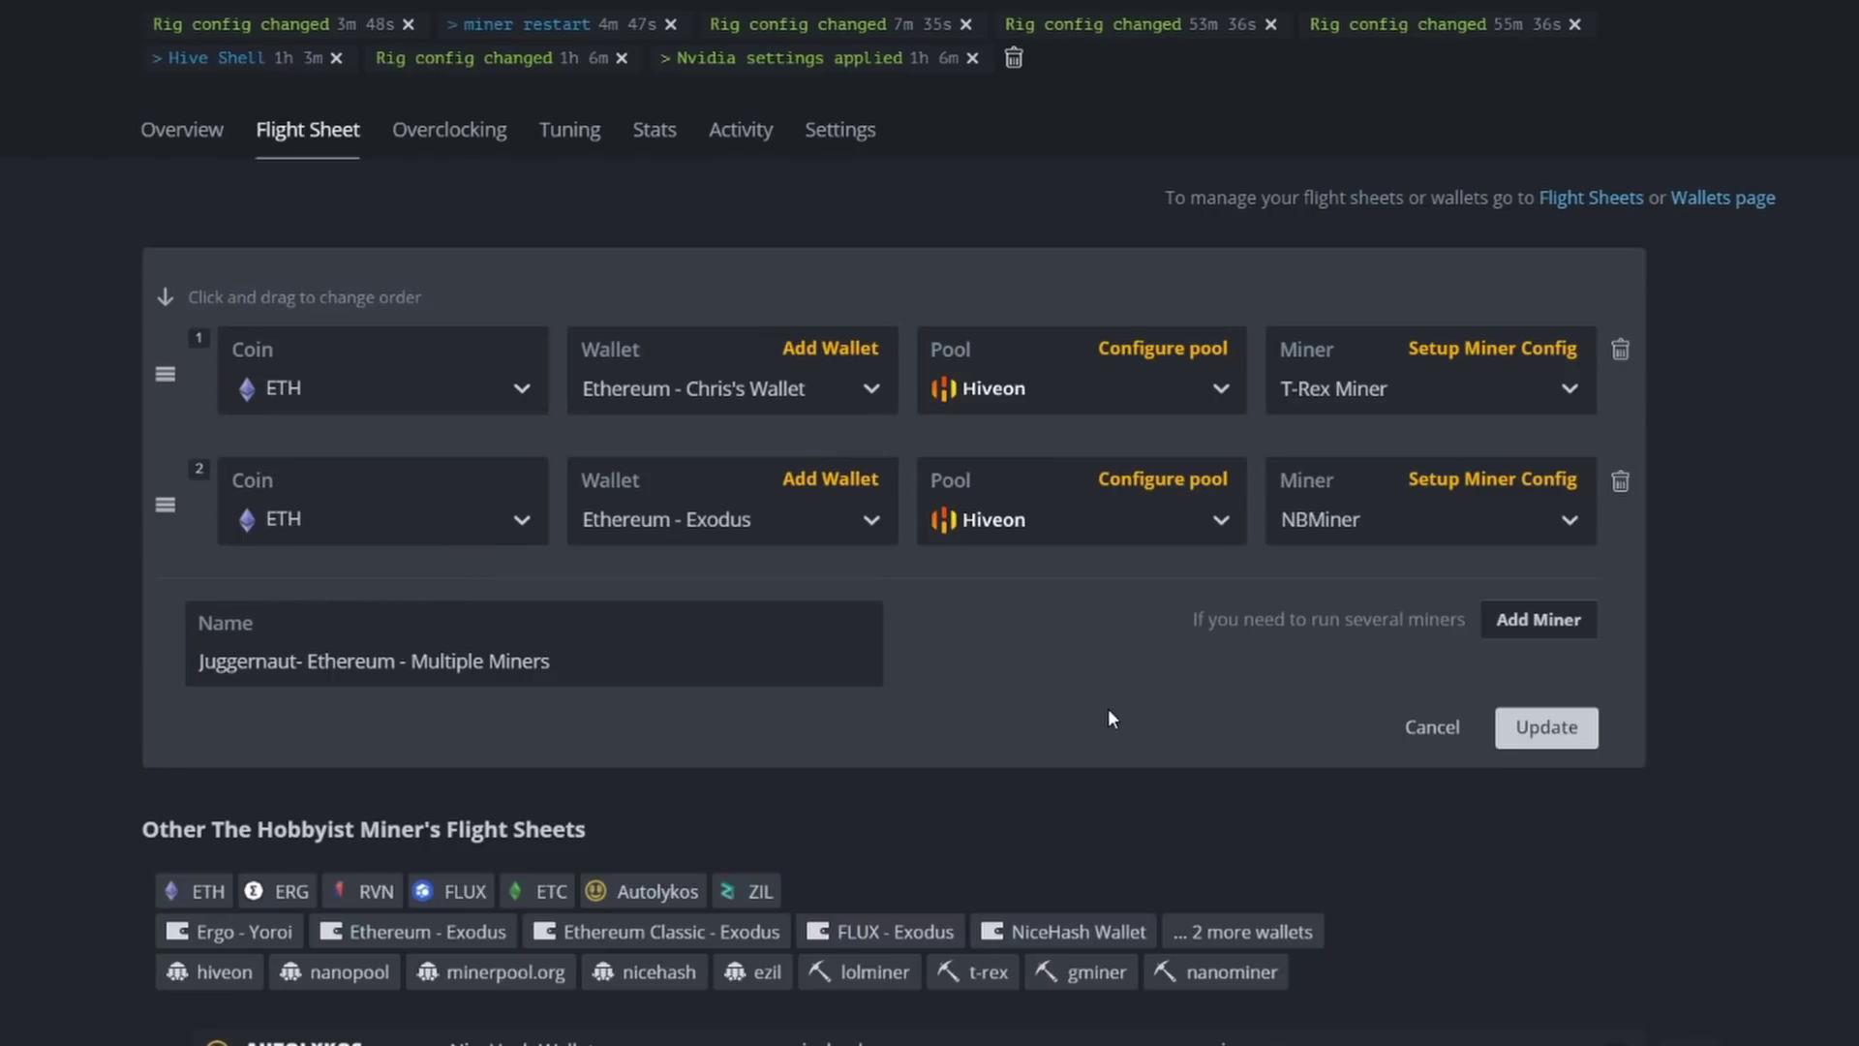
# Step: Add a third miner row with coin XMR, wallet Free Wallet XMR and pool 2miners
pyautogui.click(1539, 624)
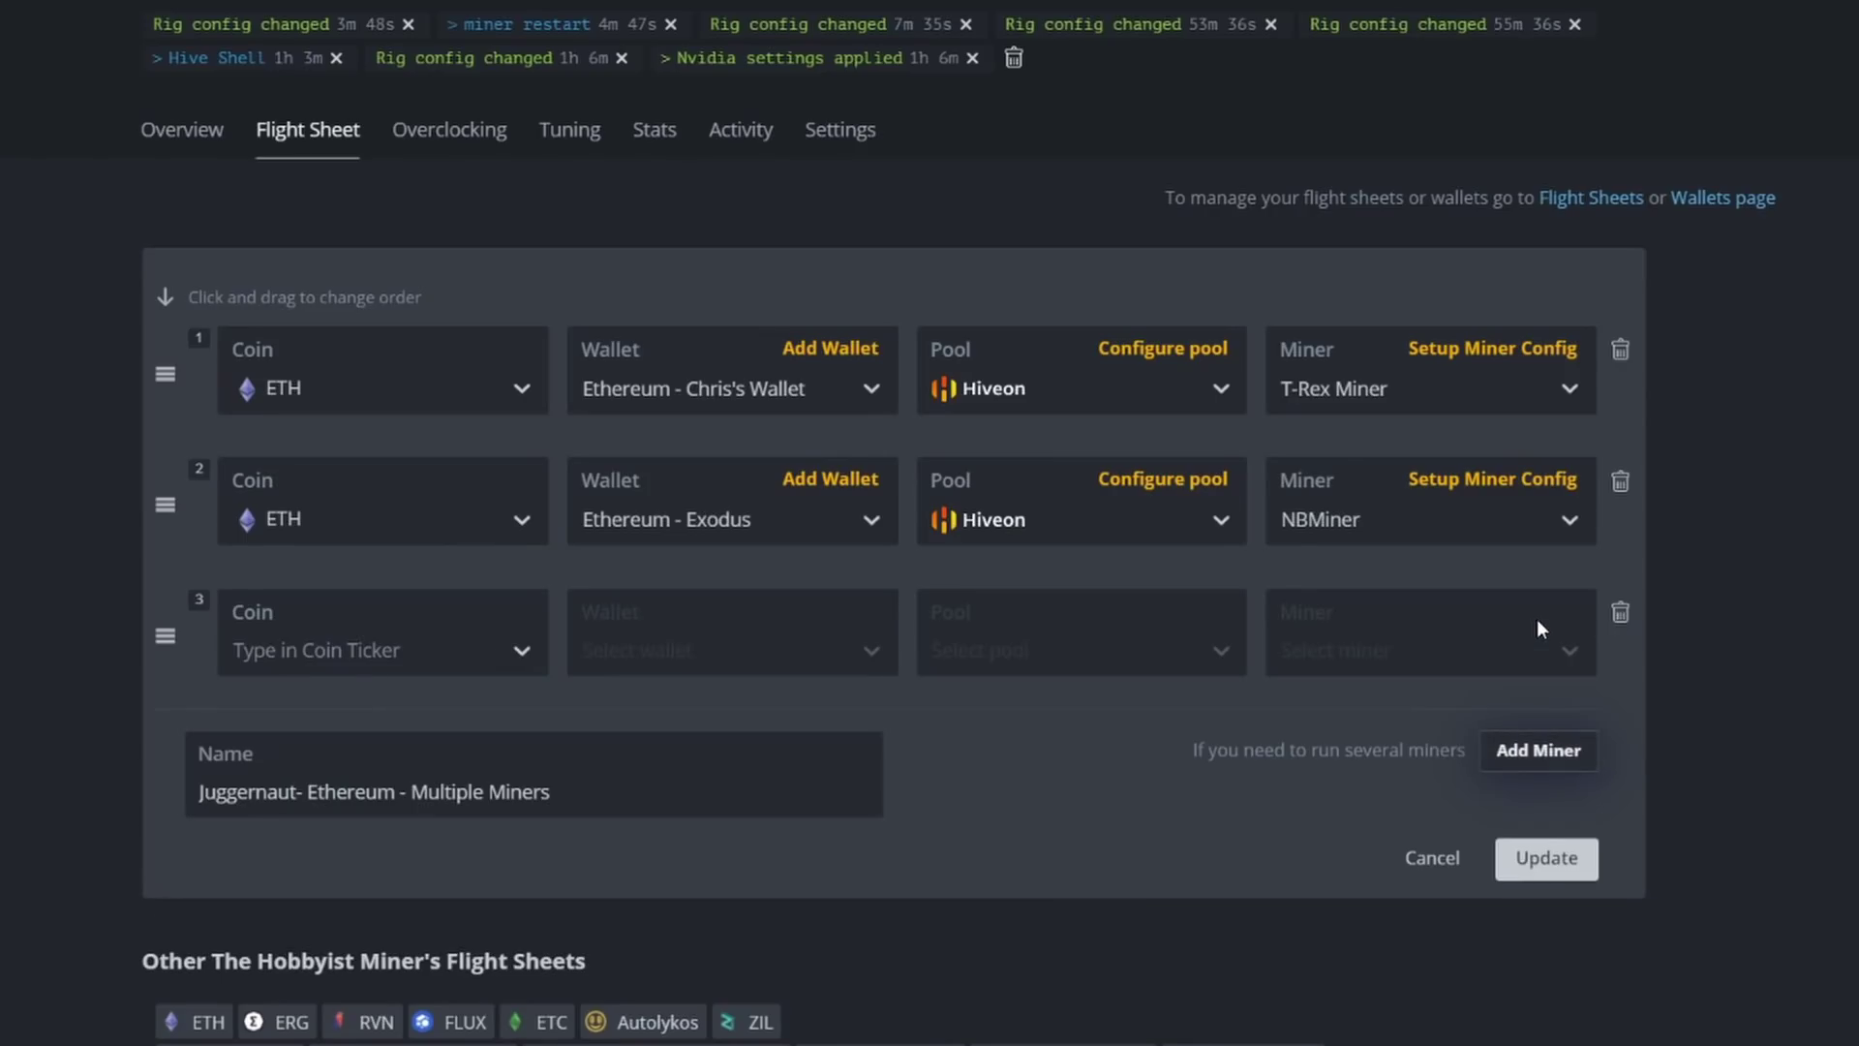
pyautogui.click(467, 653)
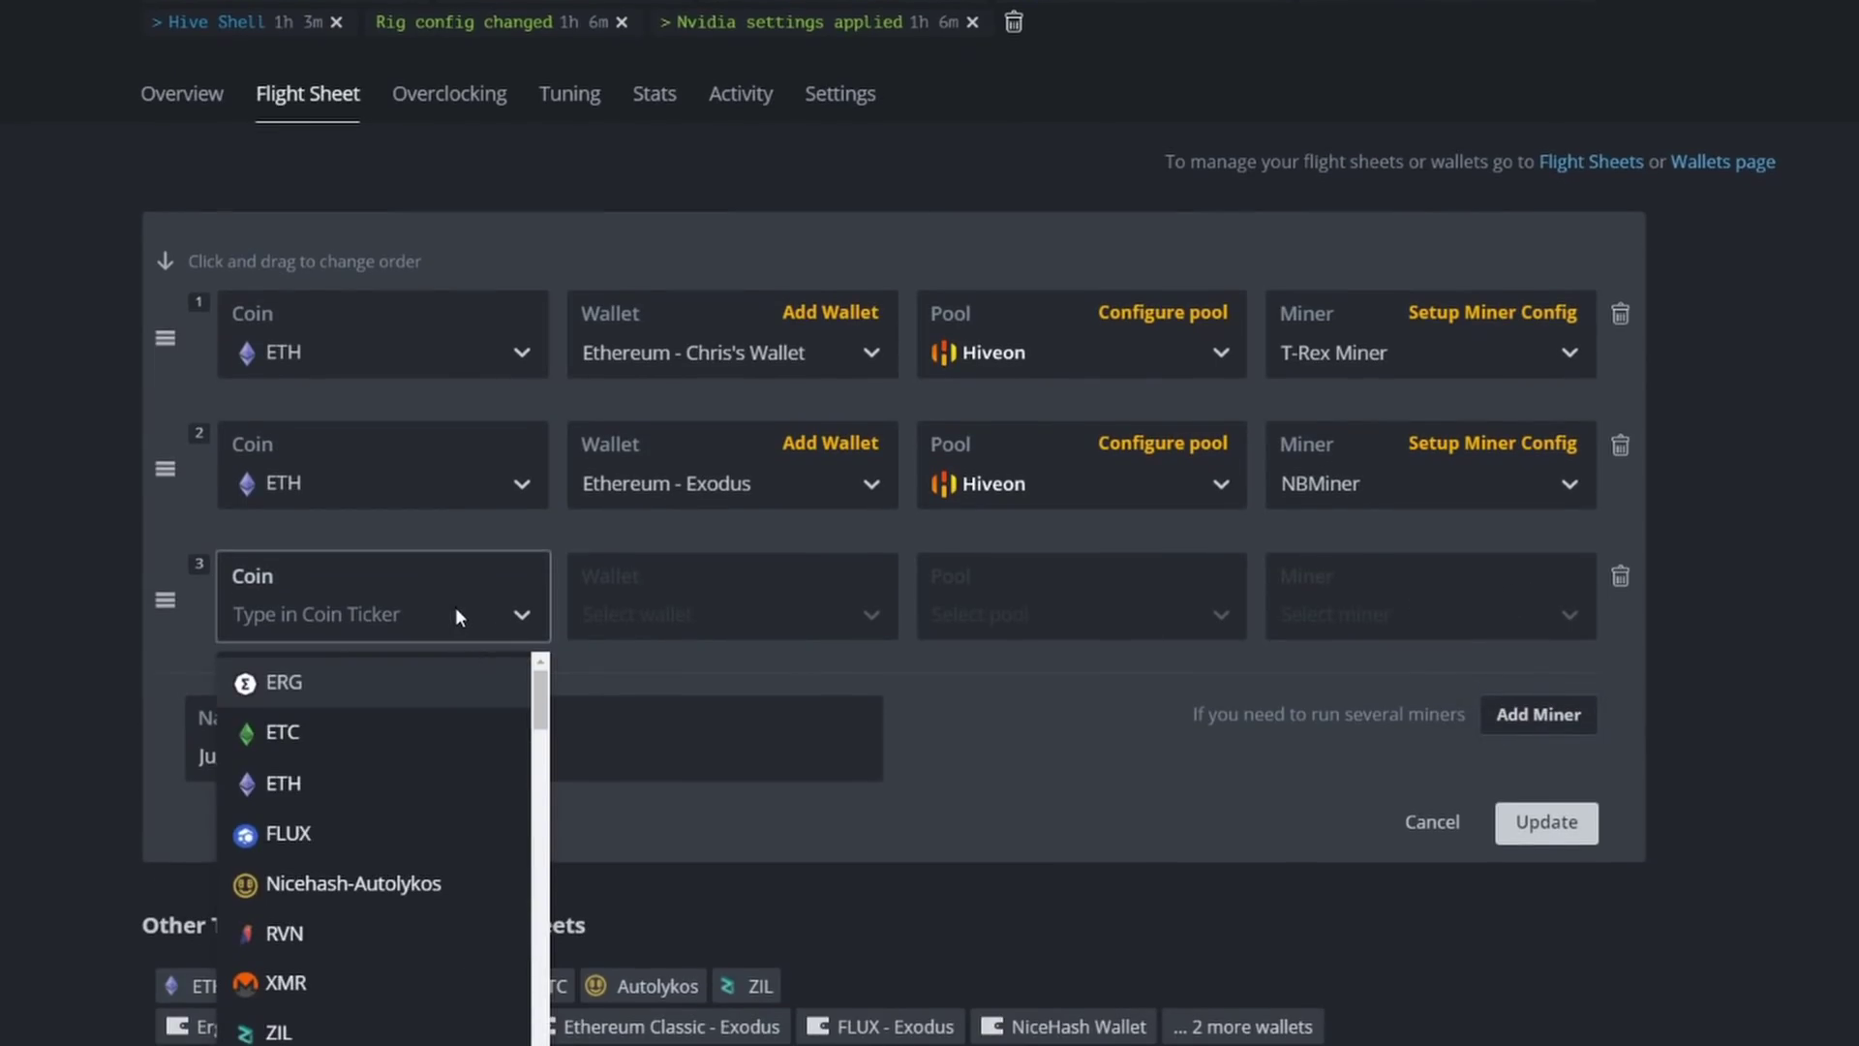
pyautogui.write('xm')
pyautogui.click(363, 679)
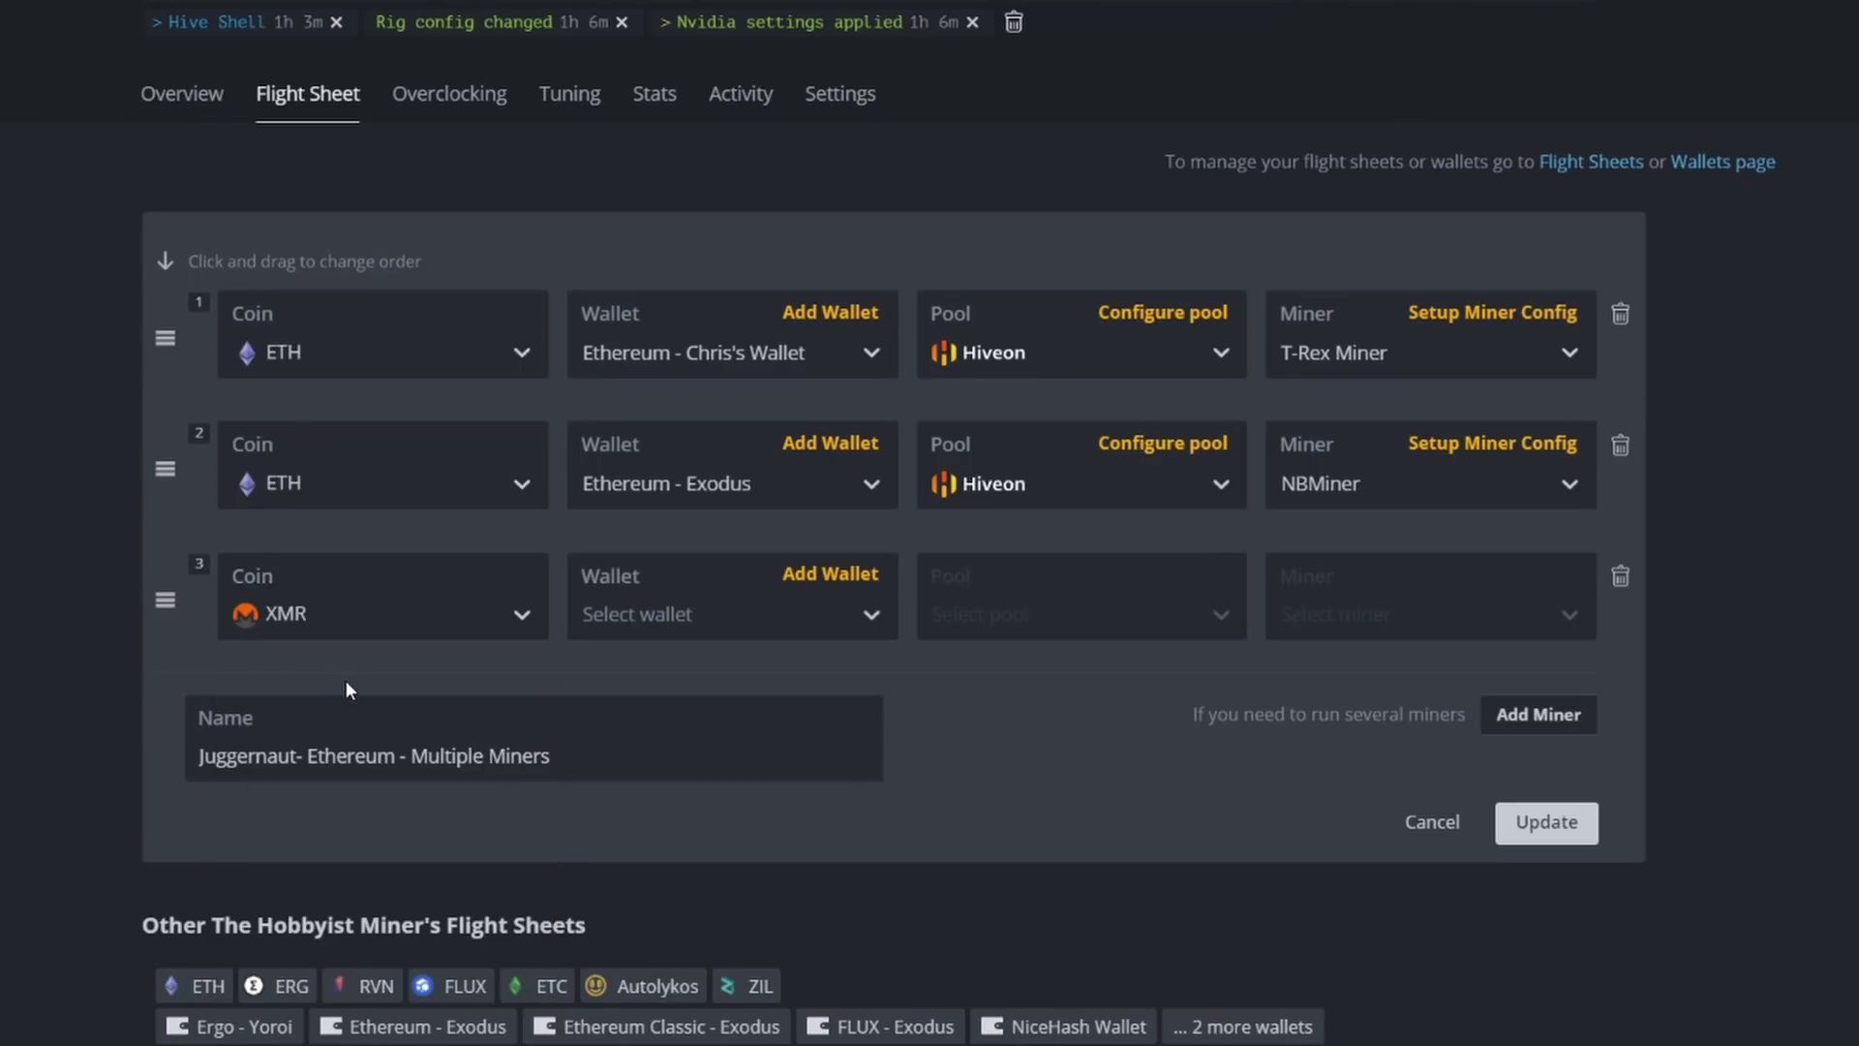
pyautogui.click(665, 637)
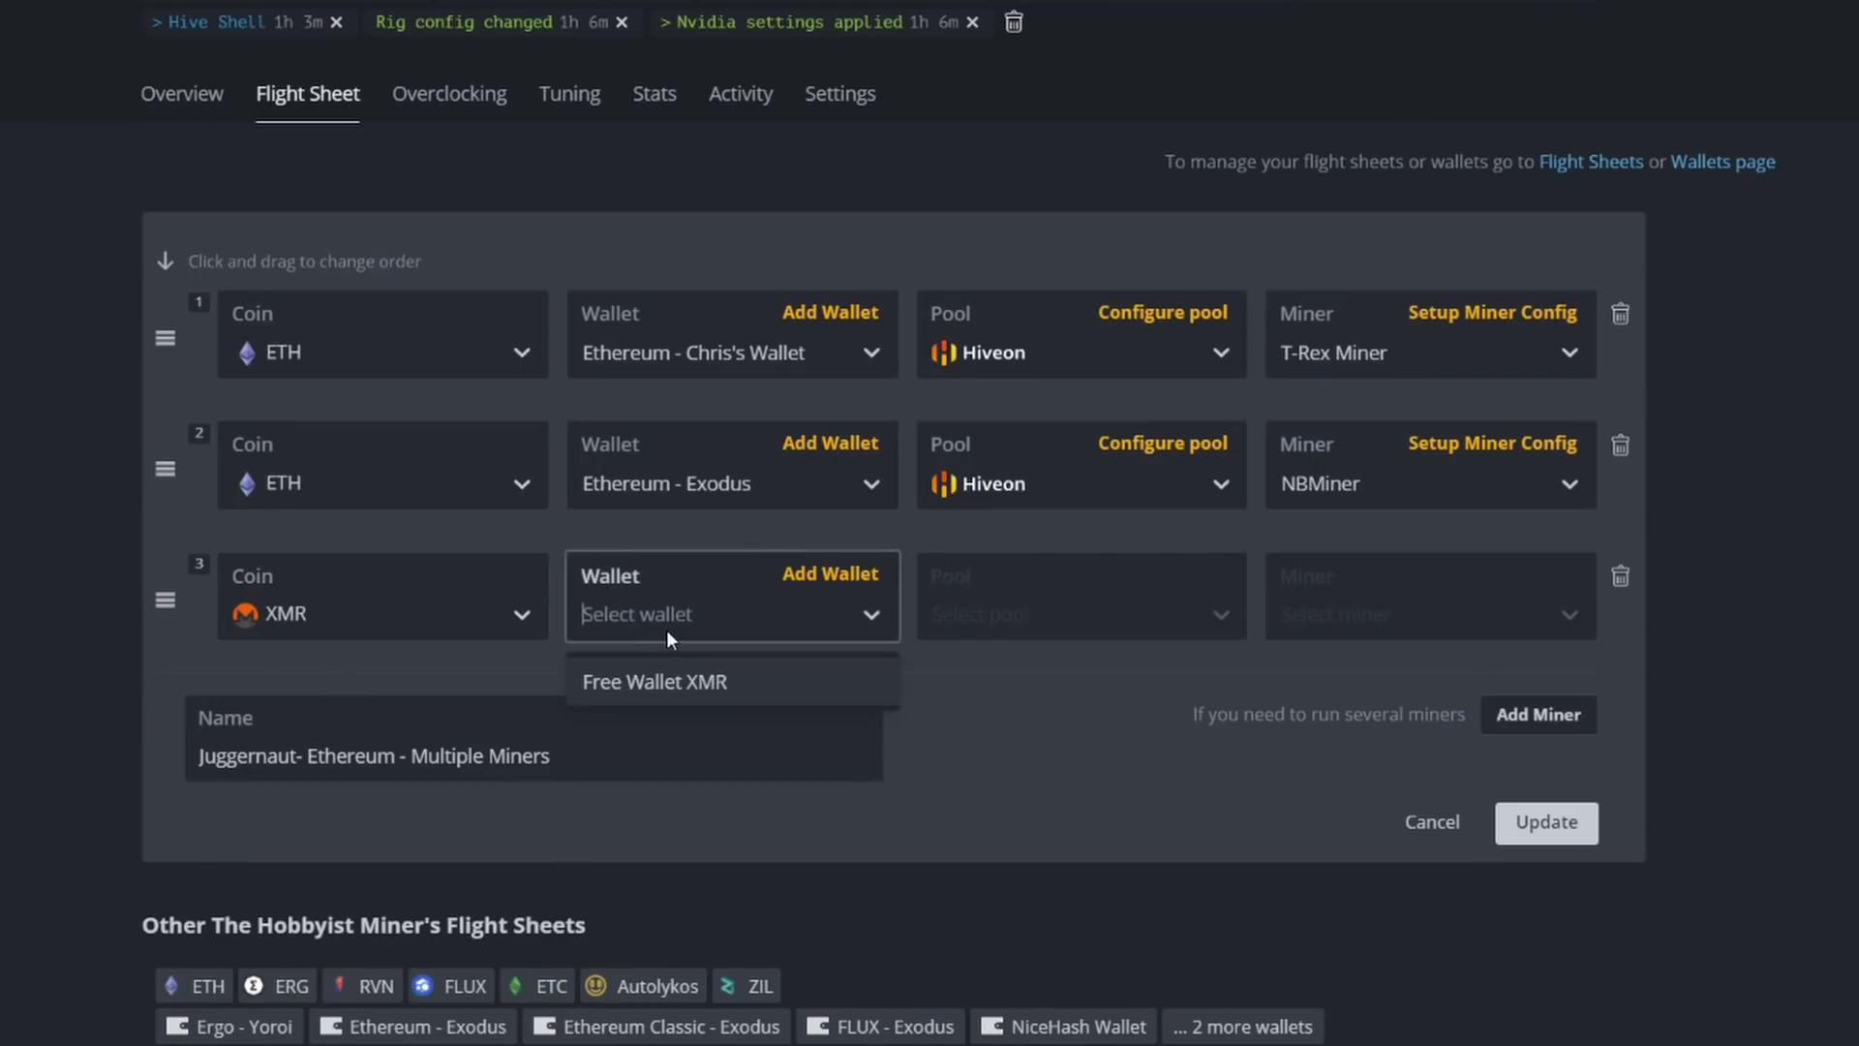
pyautogui.click(660, 685)
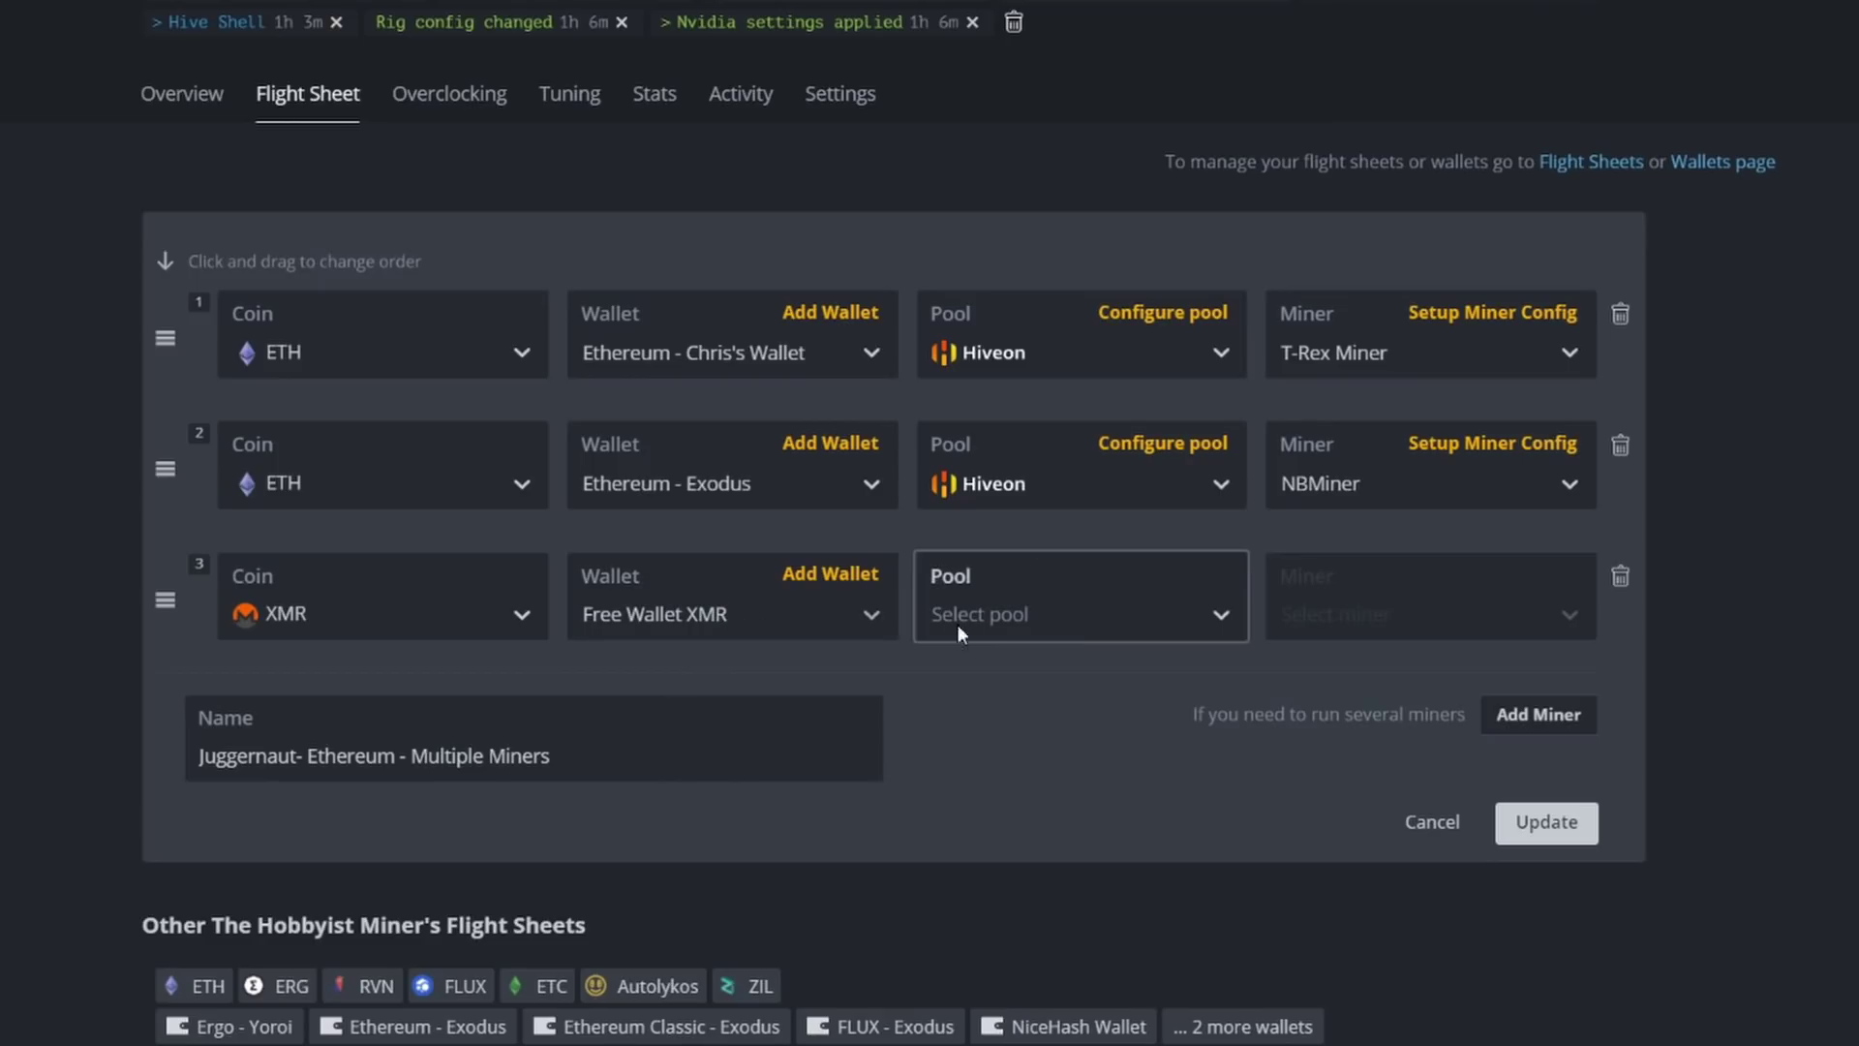
pyautogui.click(1073, 618)
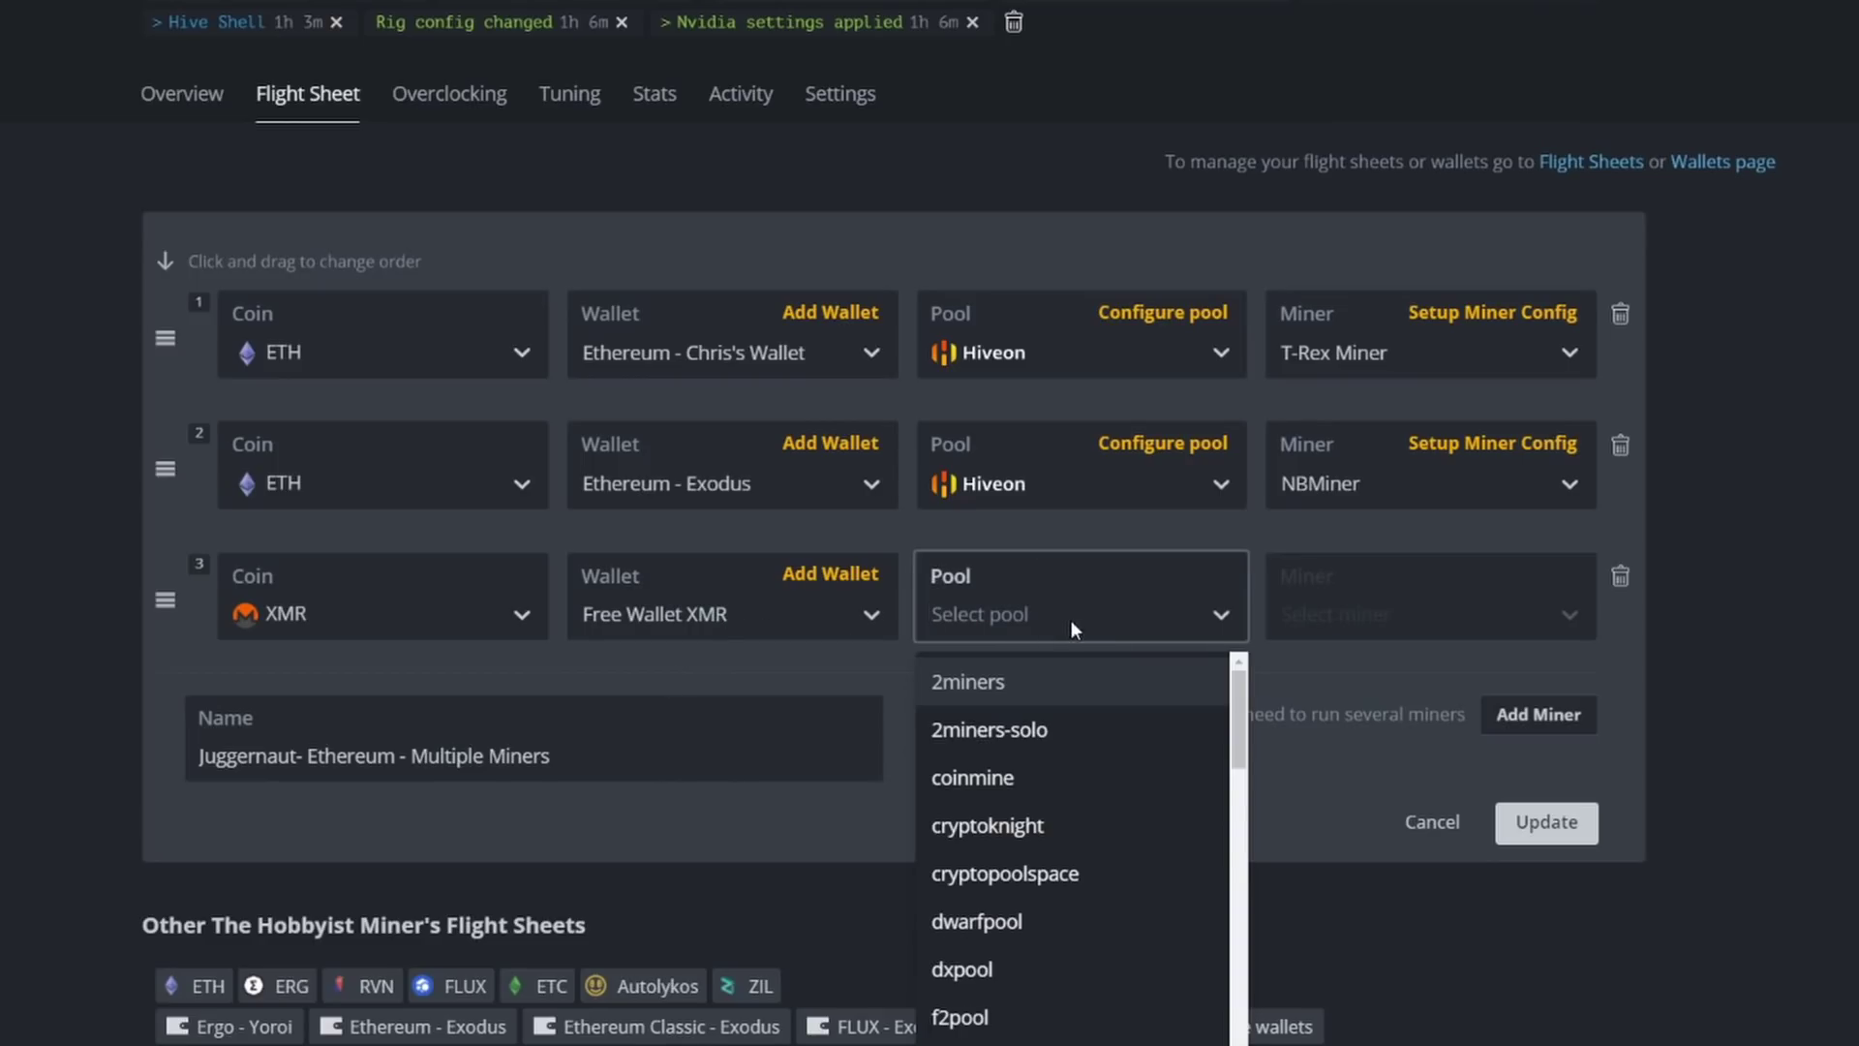
pyautogui.click(1077, 683)
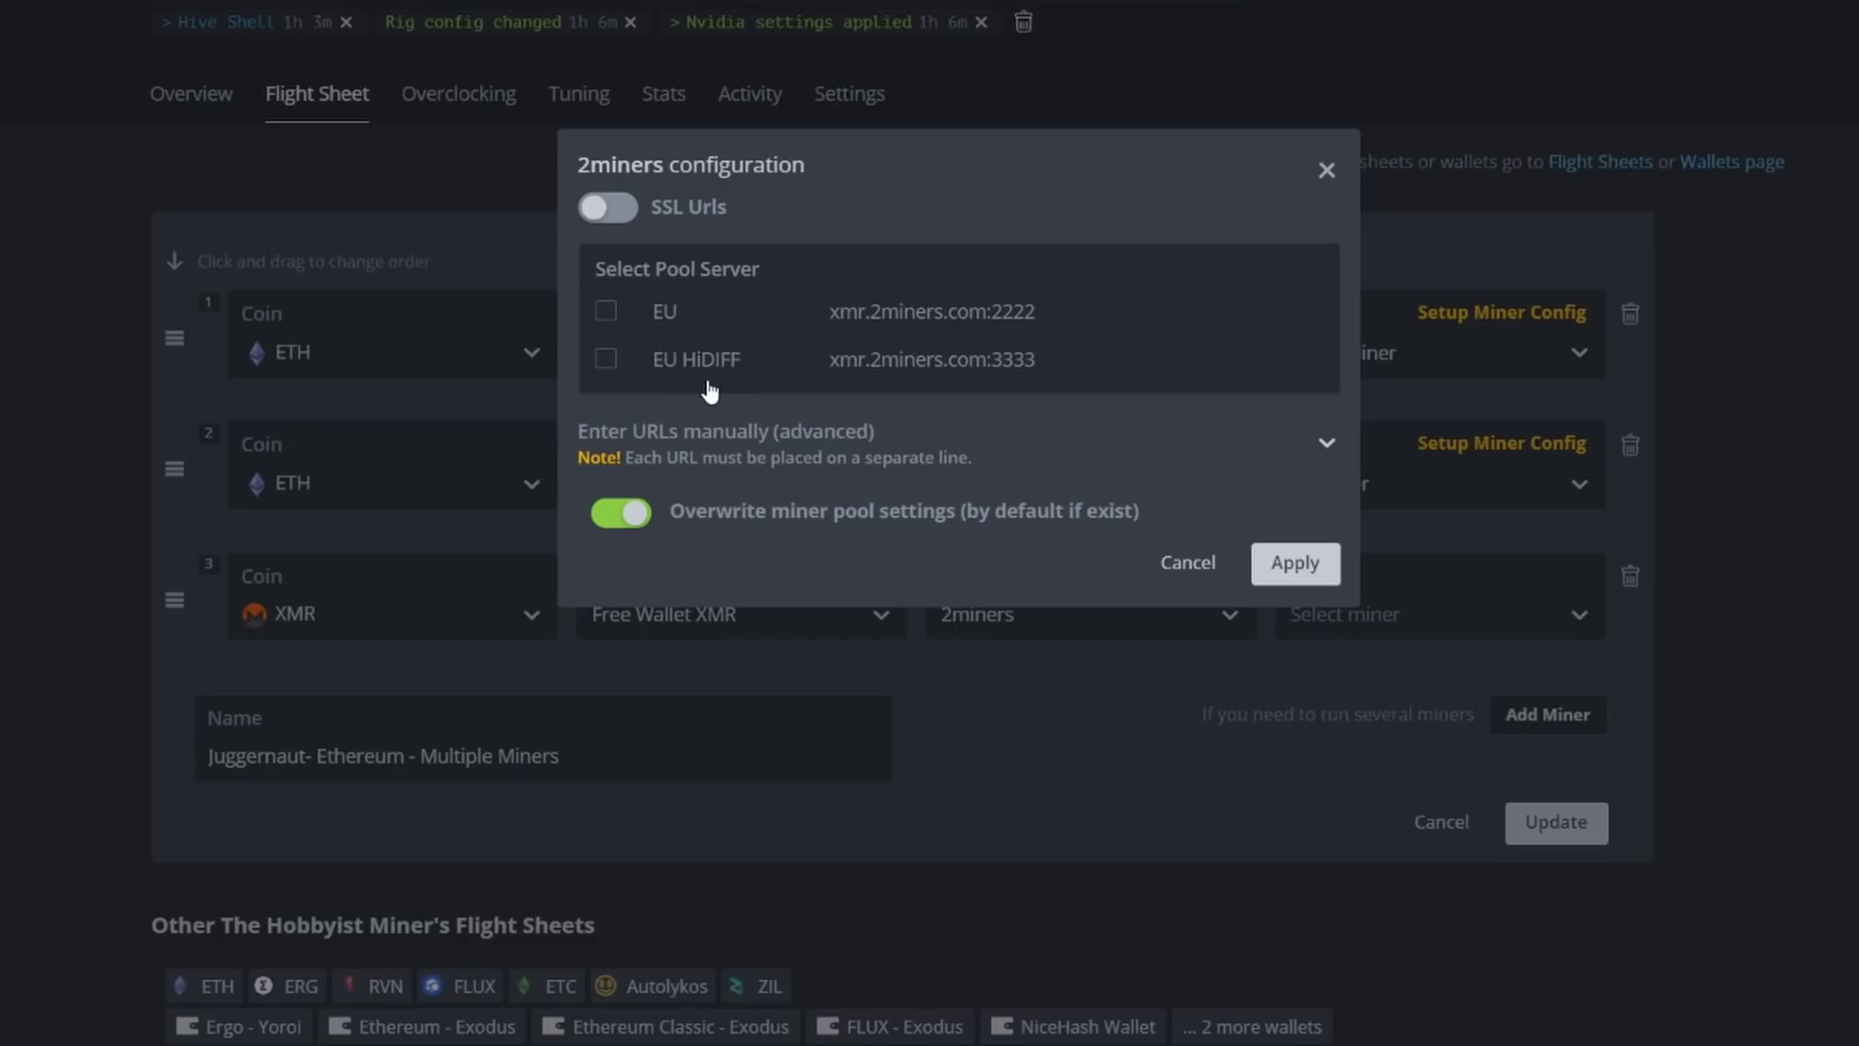
# Step: Close the 2miners server settings without applying them
pyautogui.click(1327, 170)
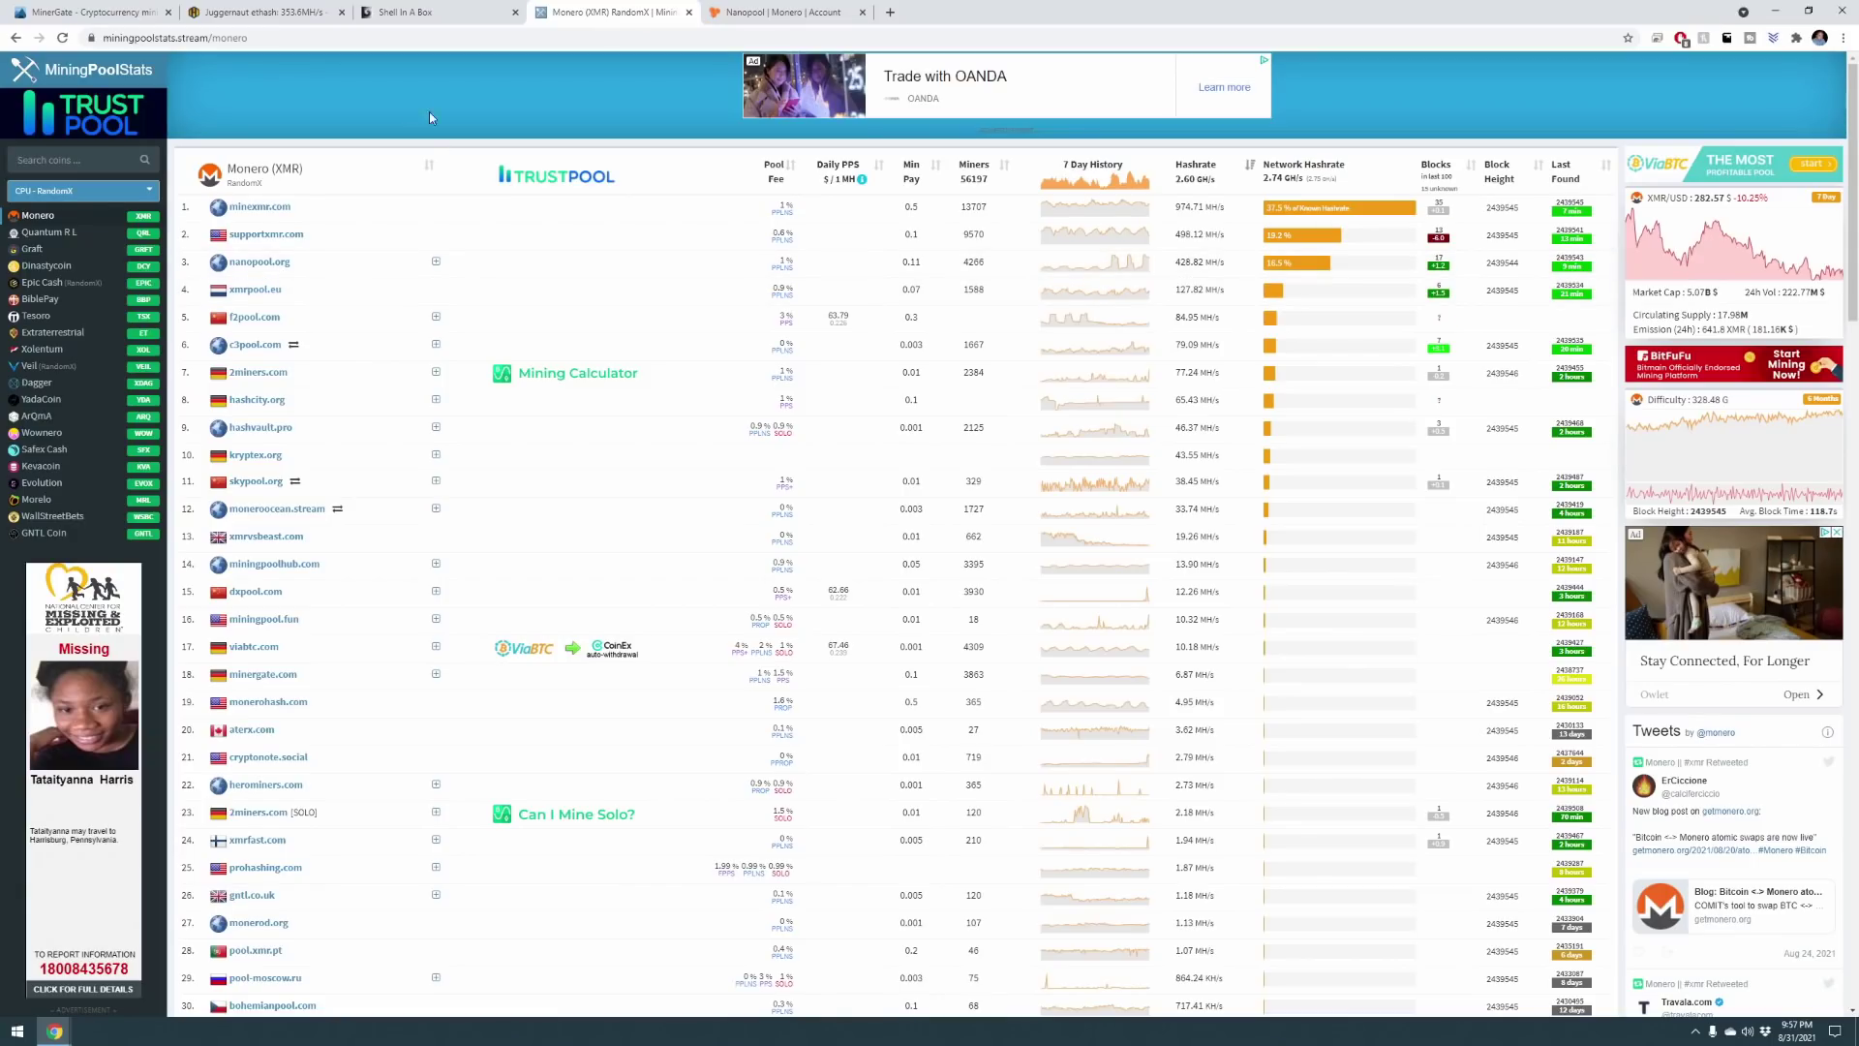
# Step: Set the XMR row to nanopool with SSL US East and US West servers, miner XMR Stak
pyautogui.click(237, 14)
pyautogui.click(1177, 543)
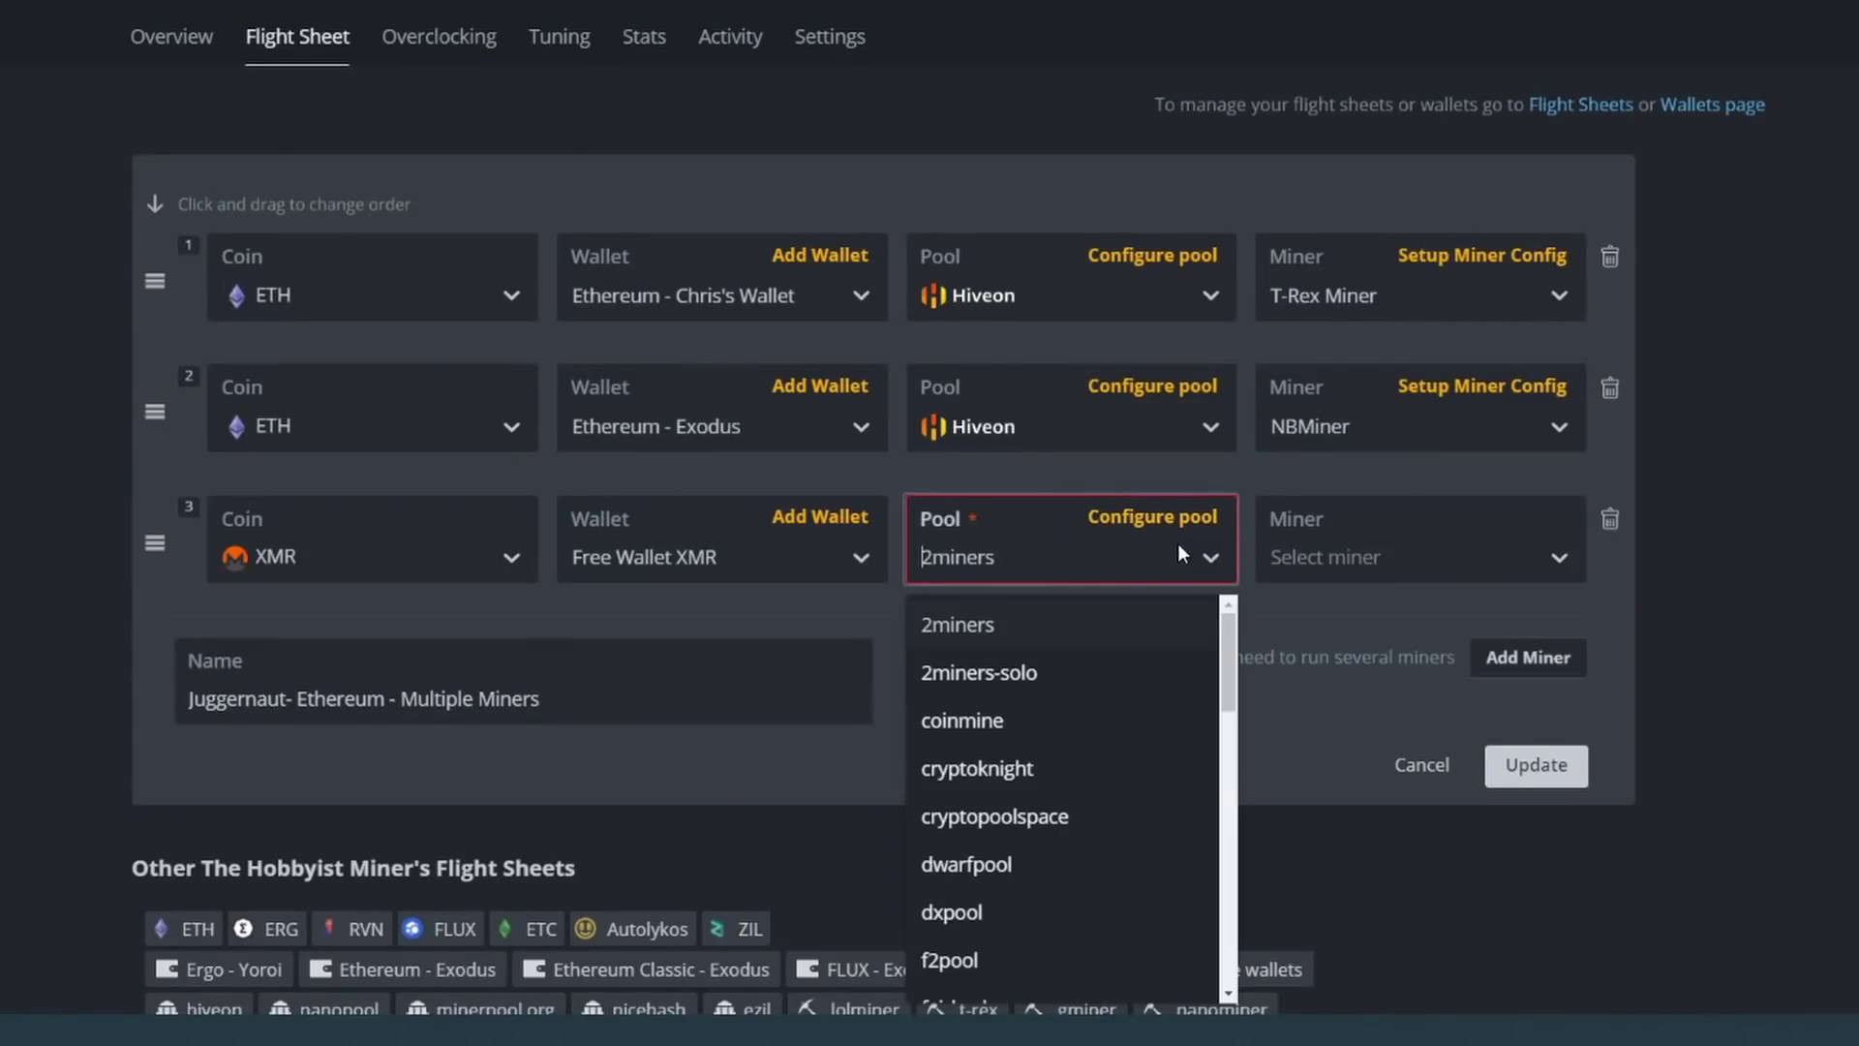
pyautogui.scroll(-4, 1038, 851)
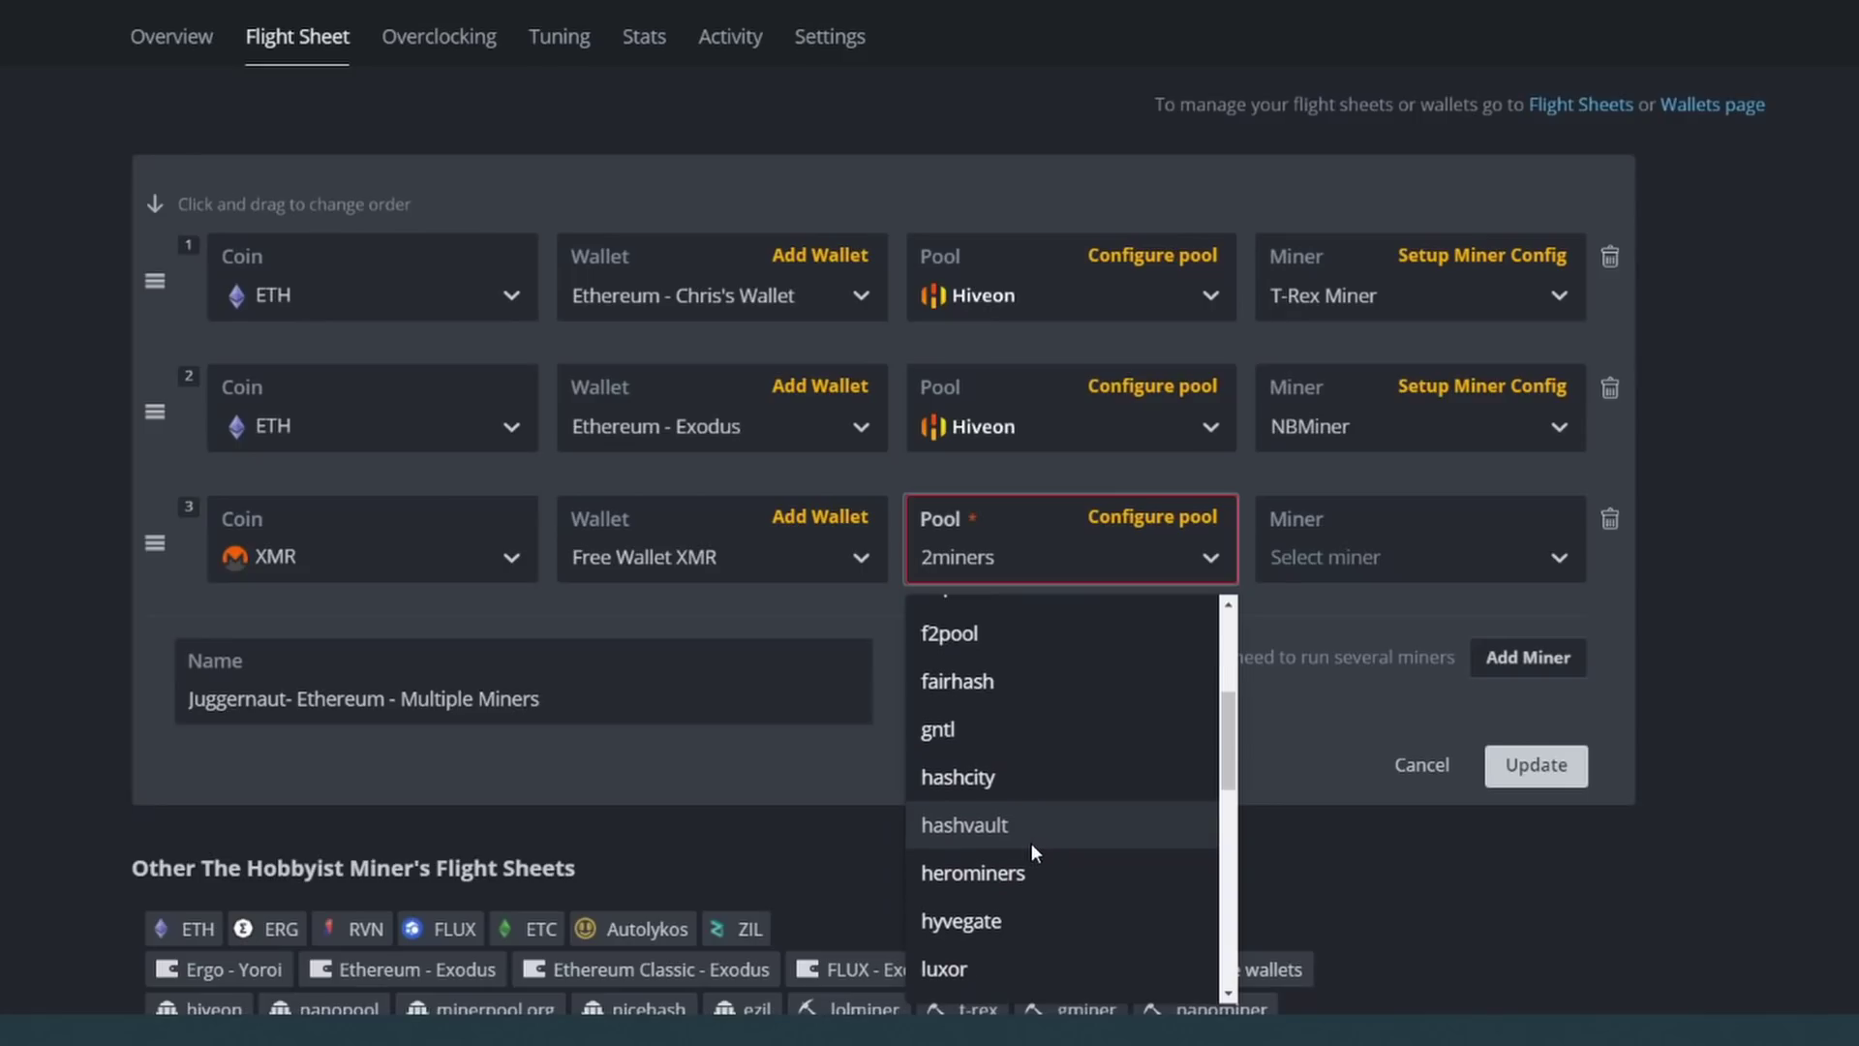
pyautogui.scroll(-5, 1031, 842)
pyautogui.scroll(-4, 1030, 843)
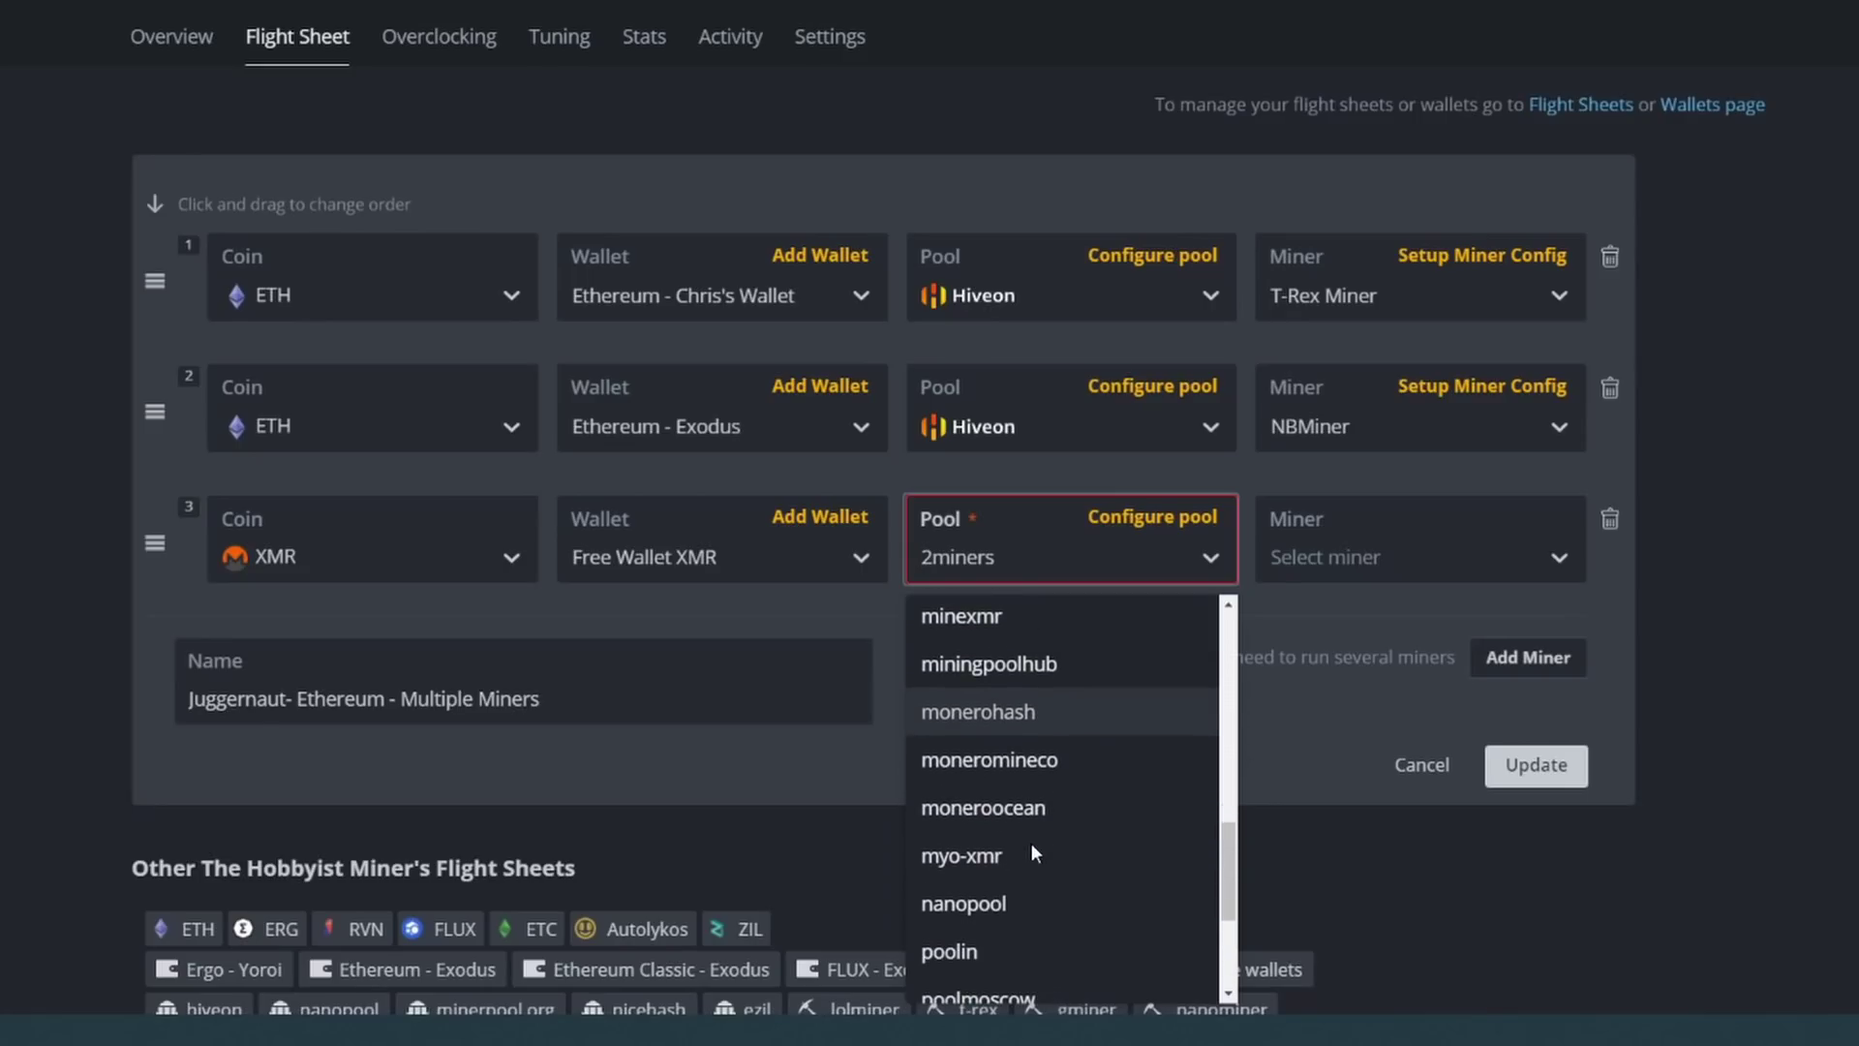
pyautogui.click(996, 792)
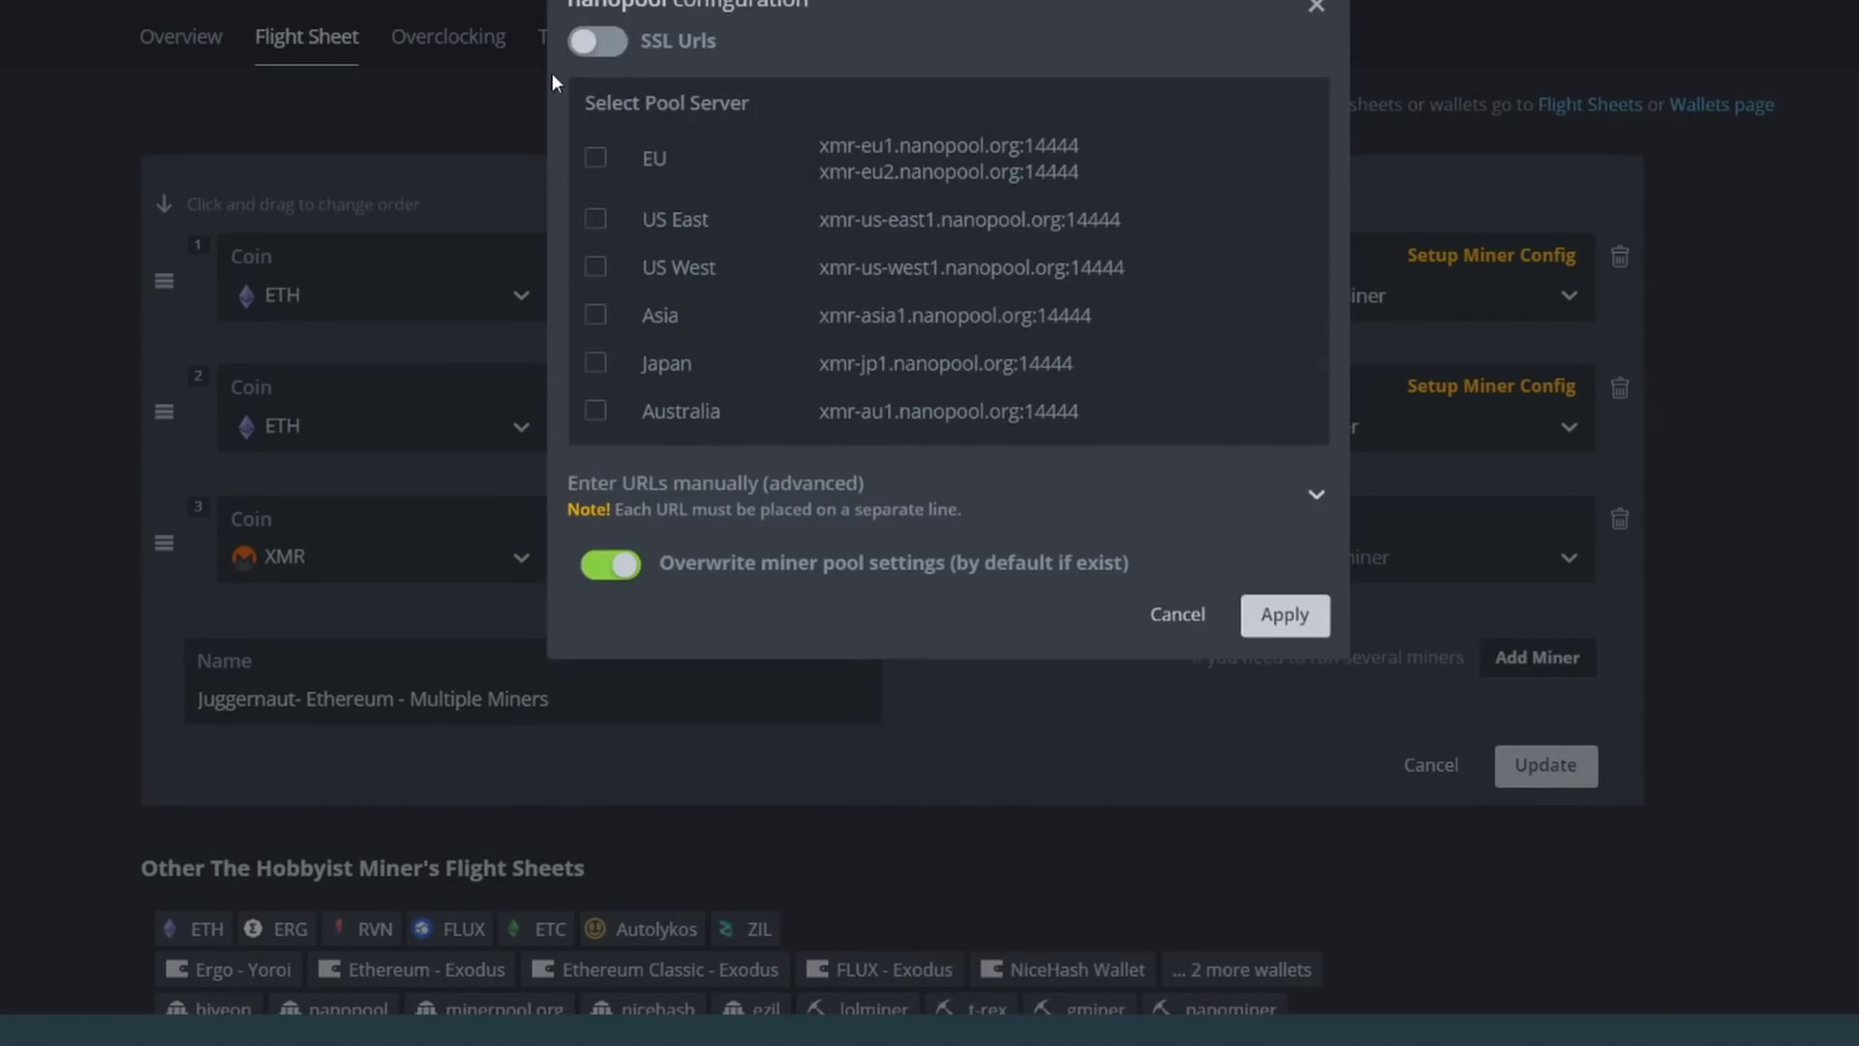
pyautogui.click(596, 42)
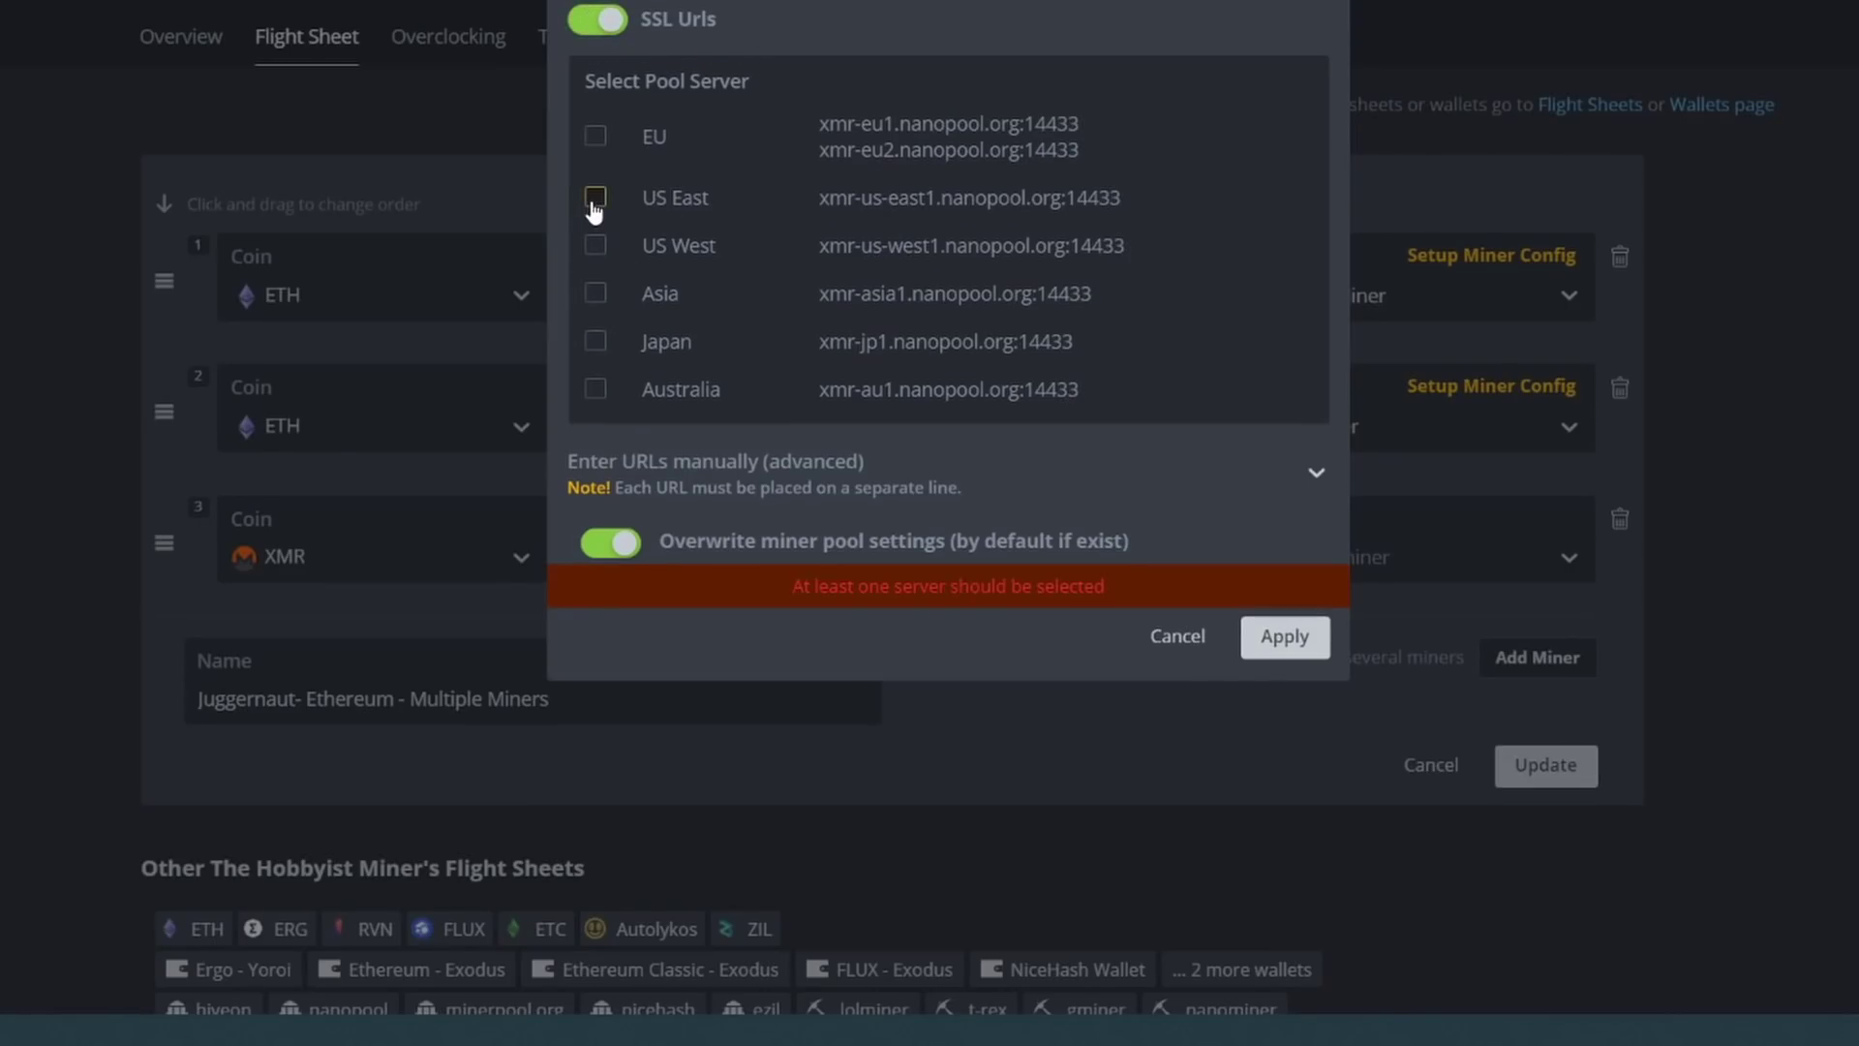
pyautogui.click(595, 198)
pyautogui.click(595, 268)
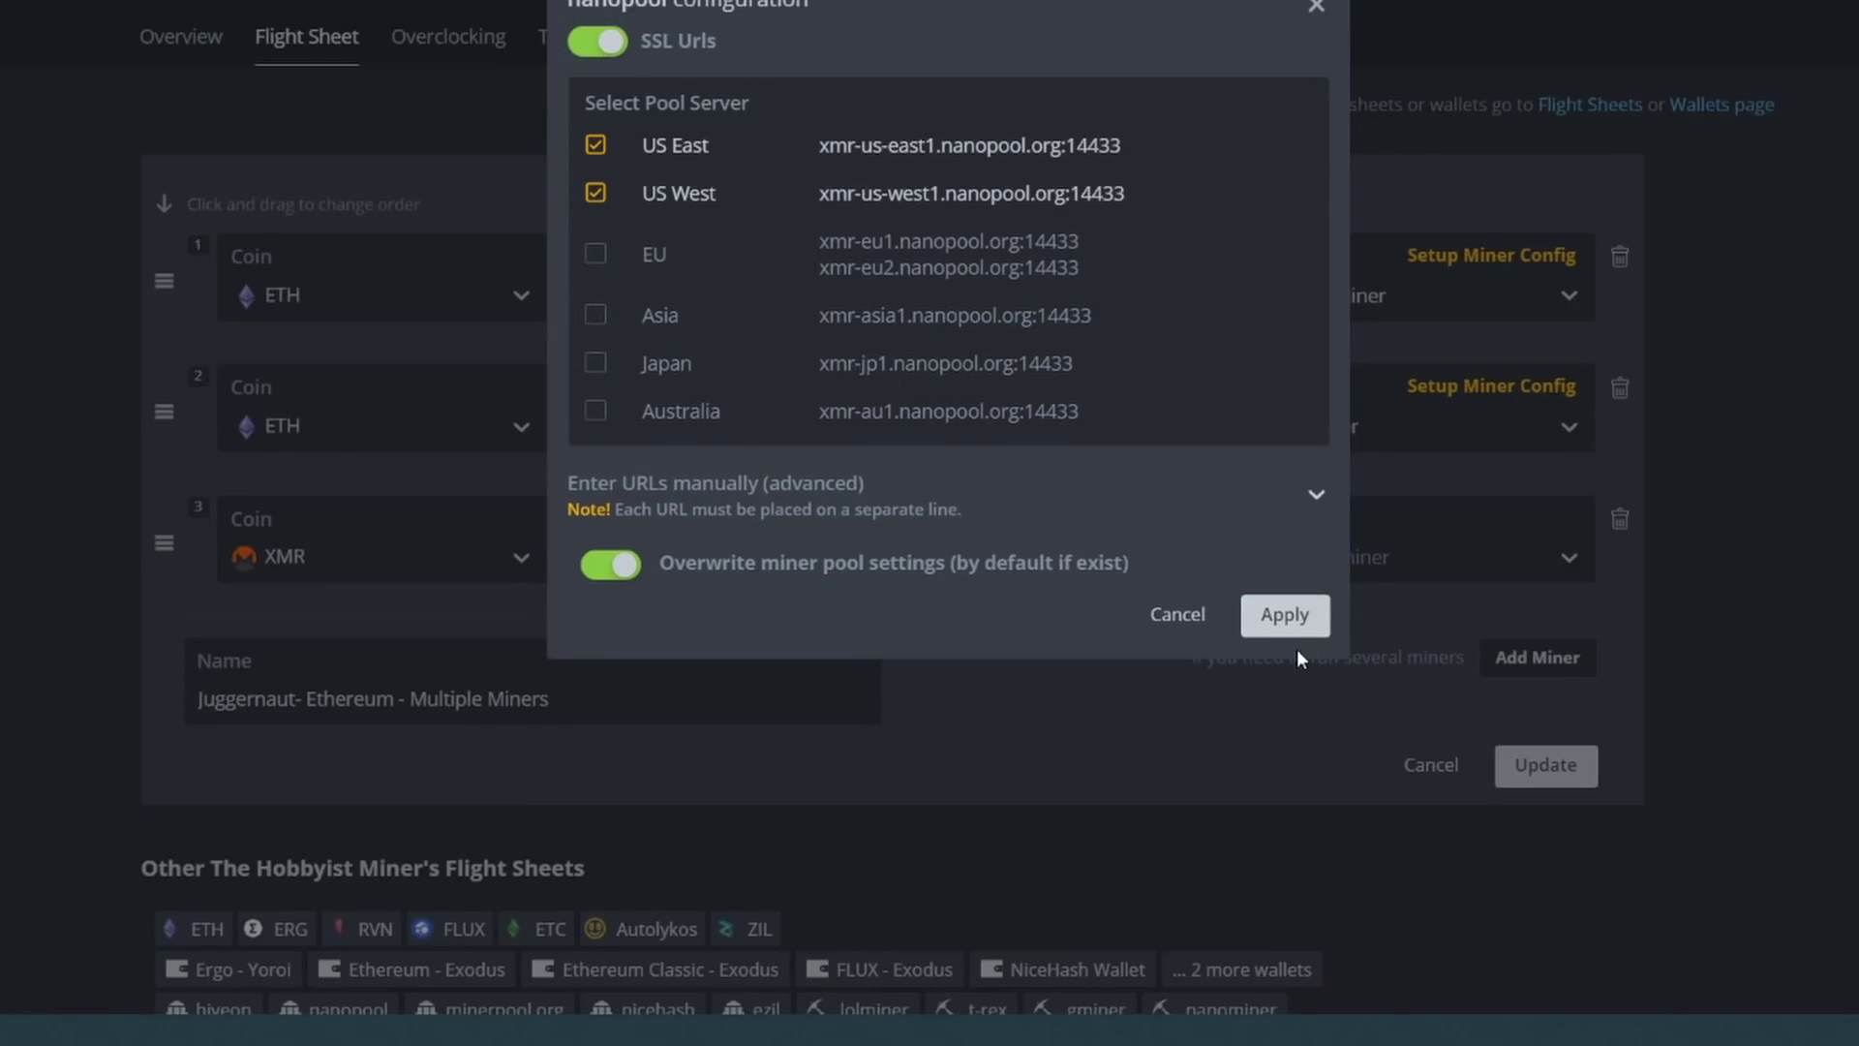
pyautogui.click(1288, 625)
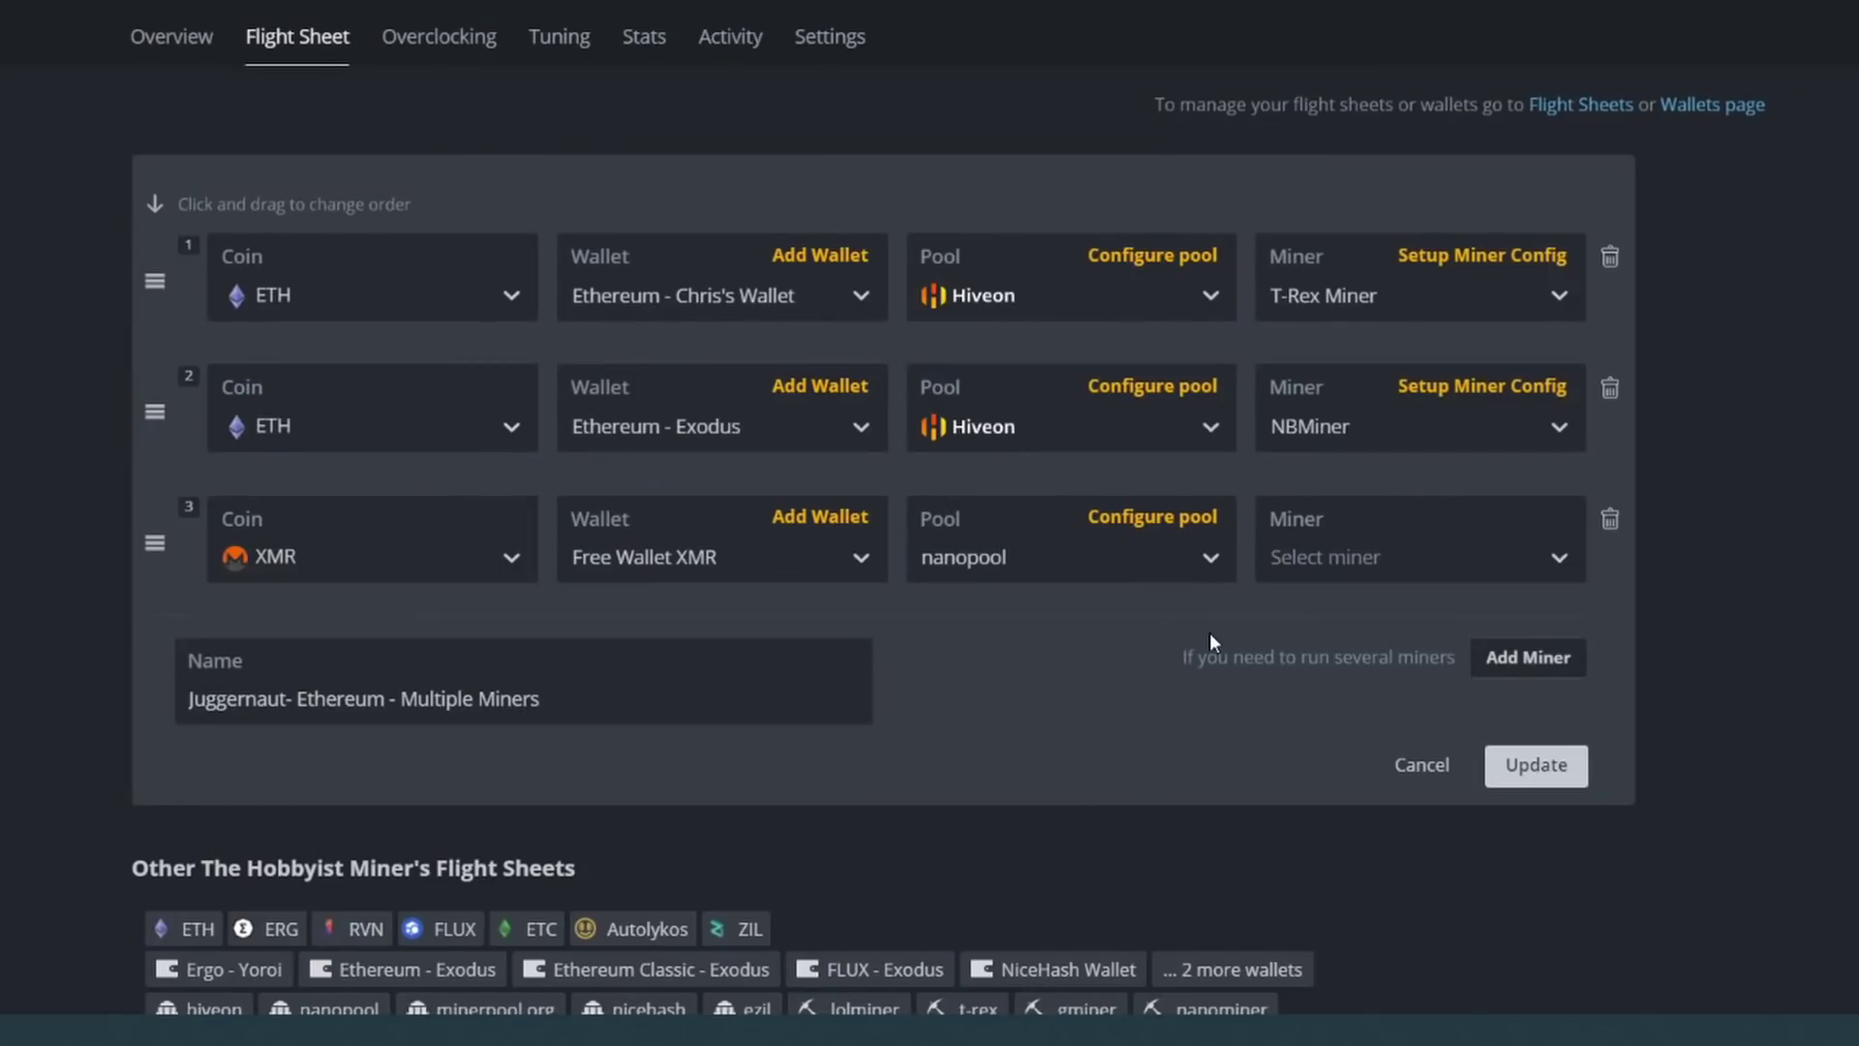
pyautogui.click(1398, 566)
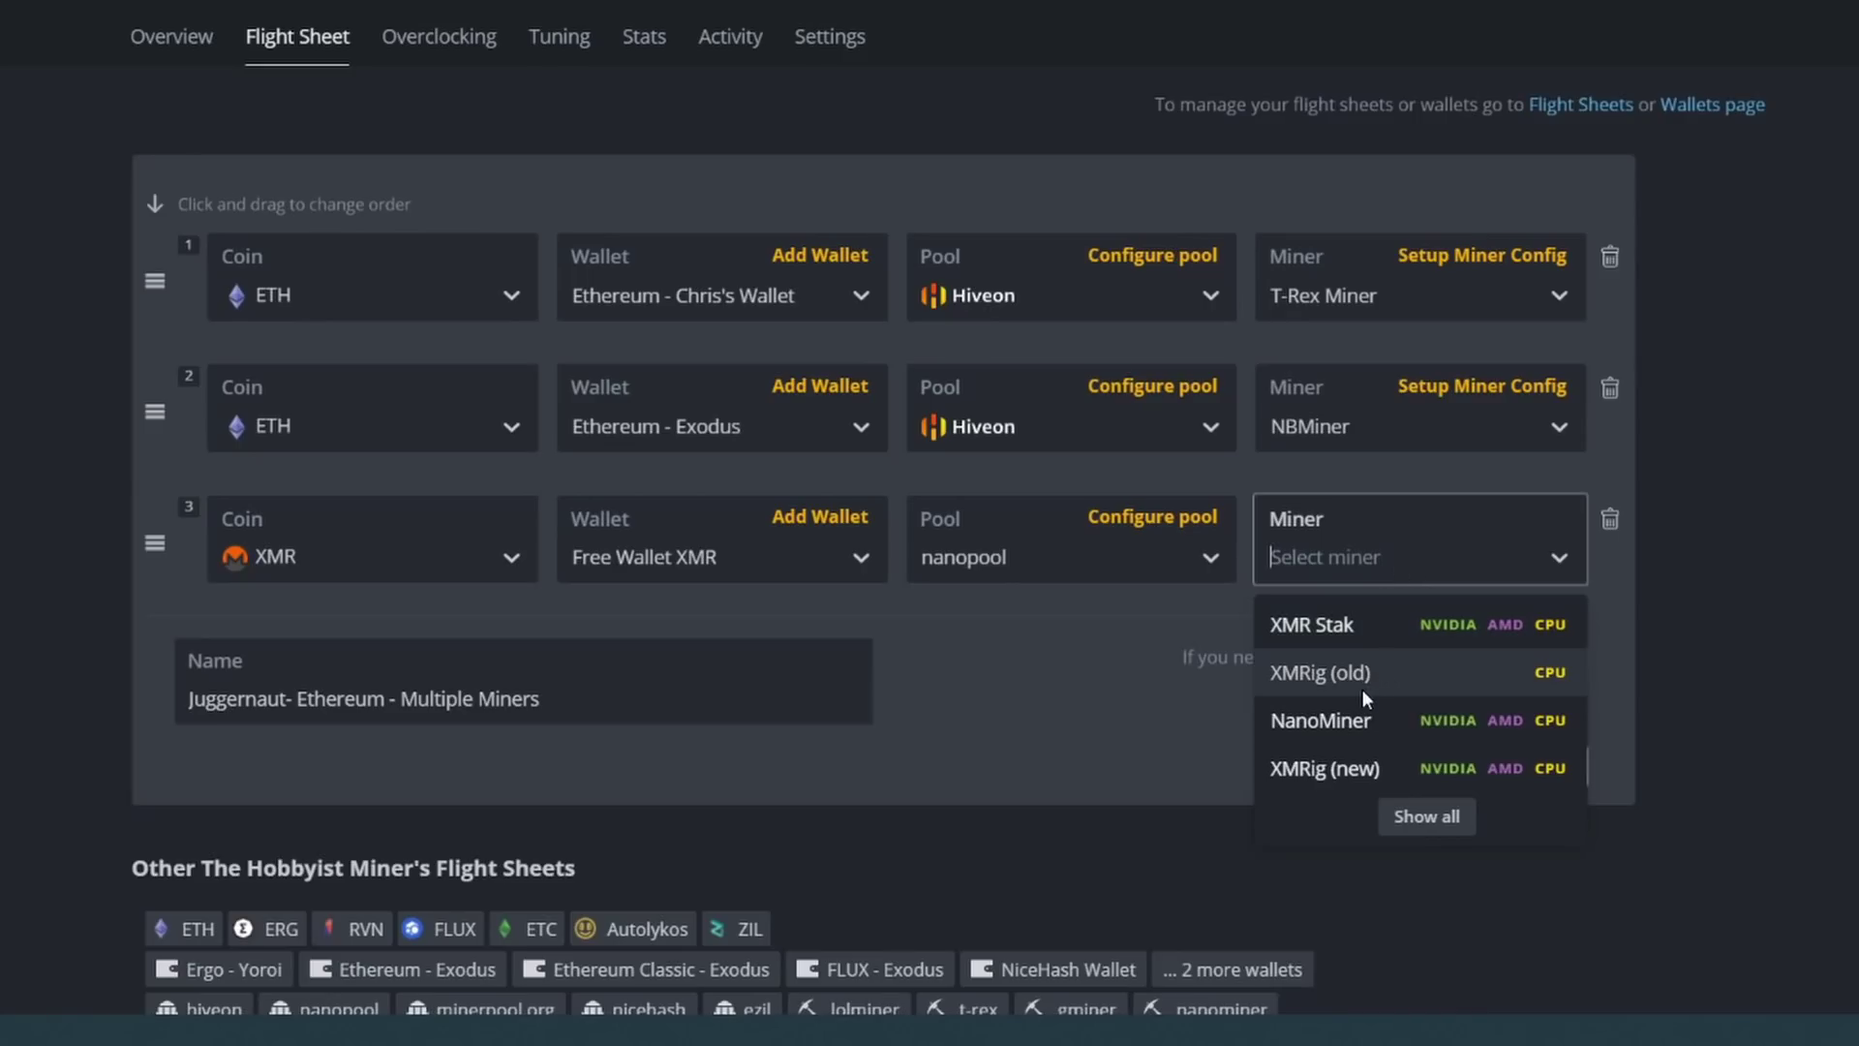
pyautogui.click(1338, 630)
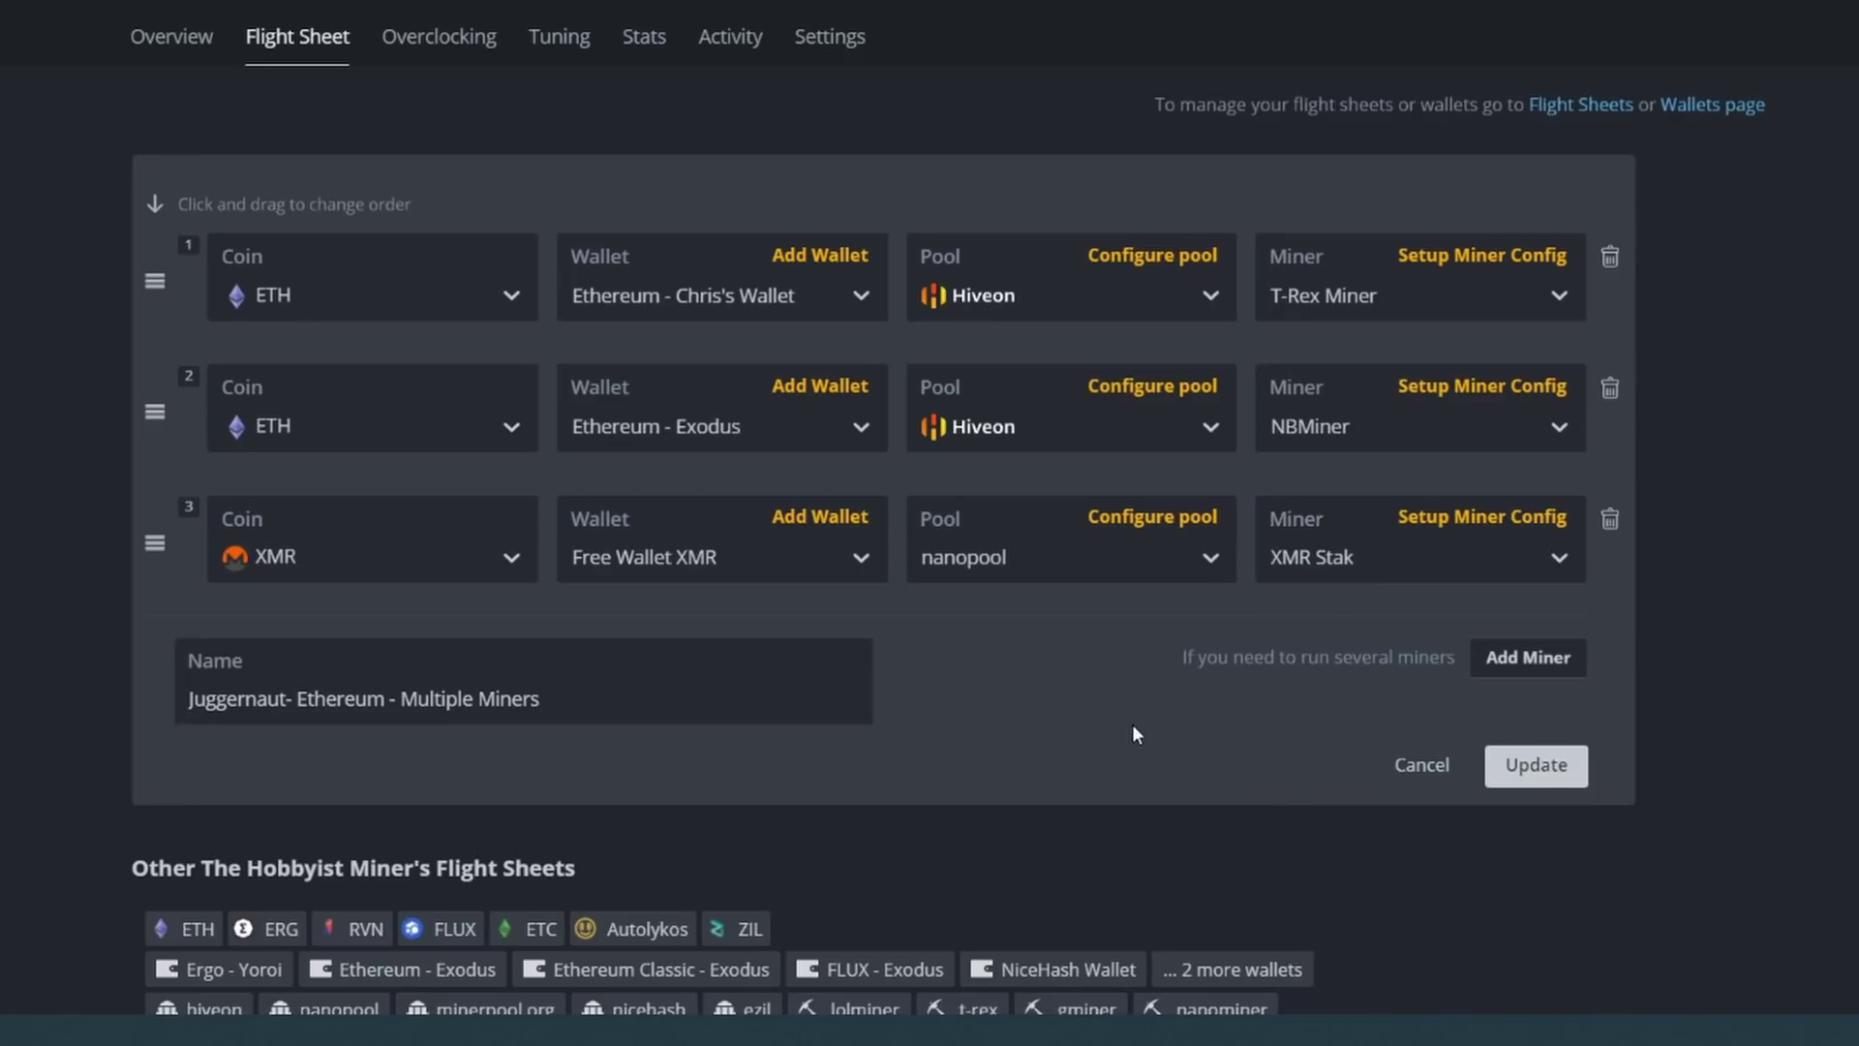
# Step: Update the flight sheet on All workers and return to the Juggernaut overview
pyautogui.click(1537, 768)
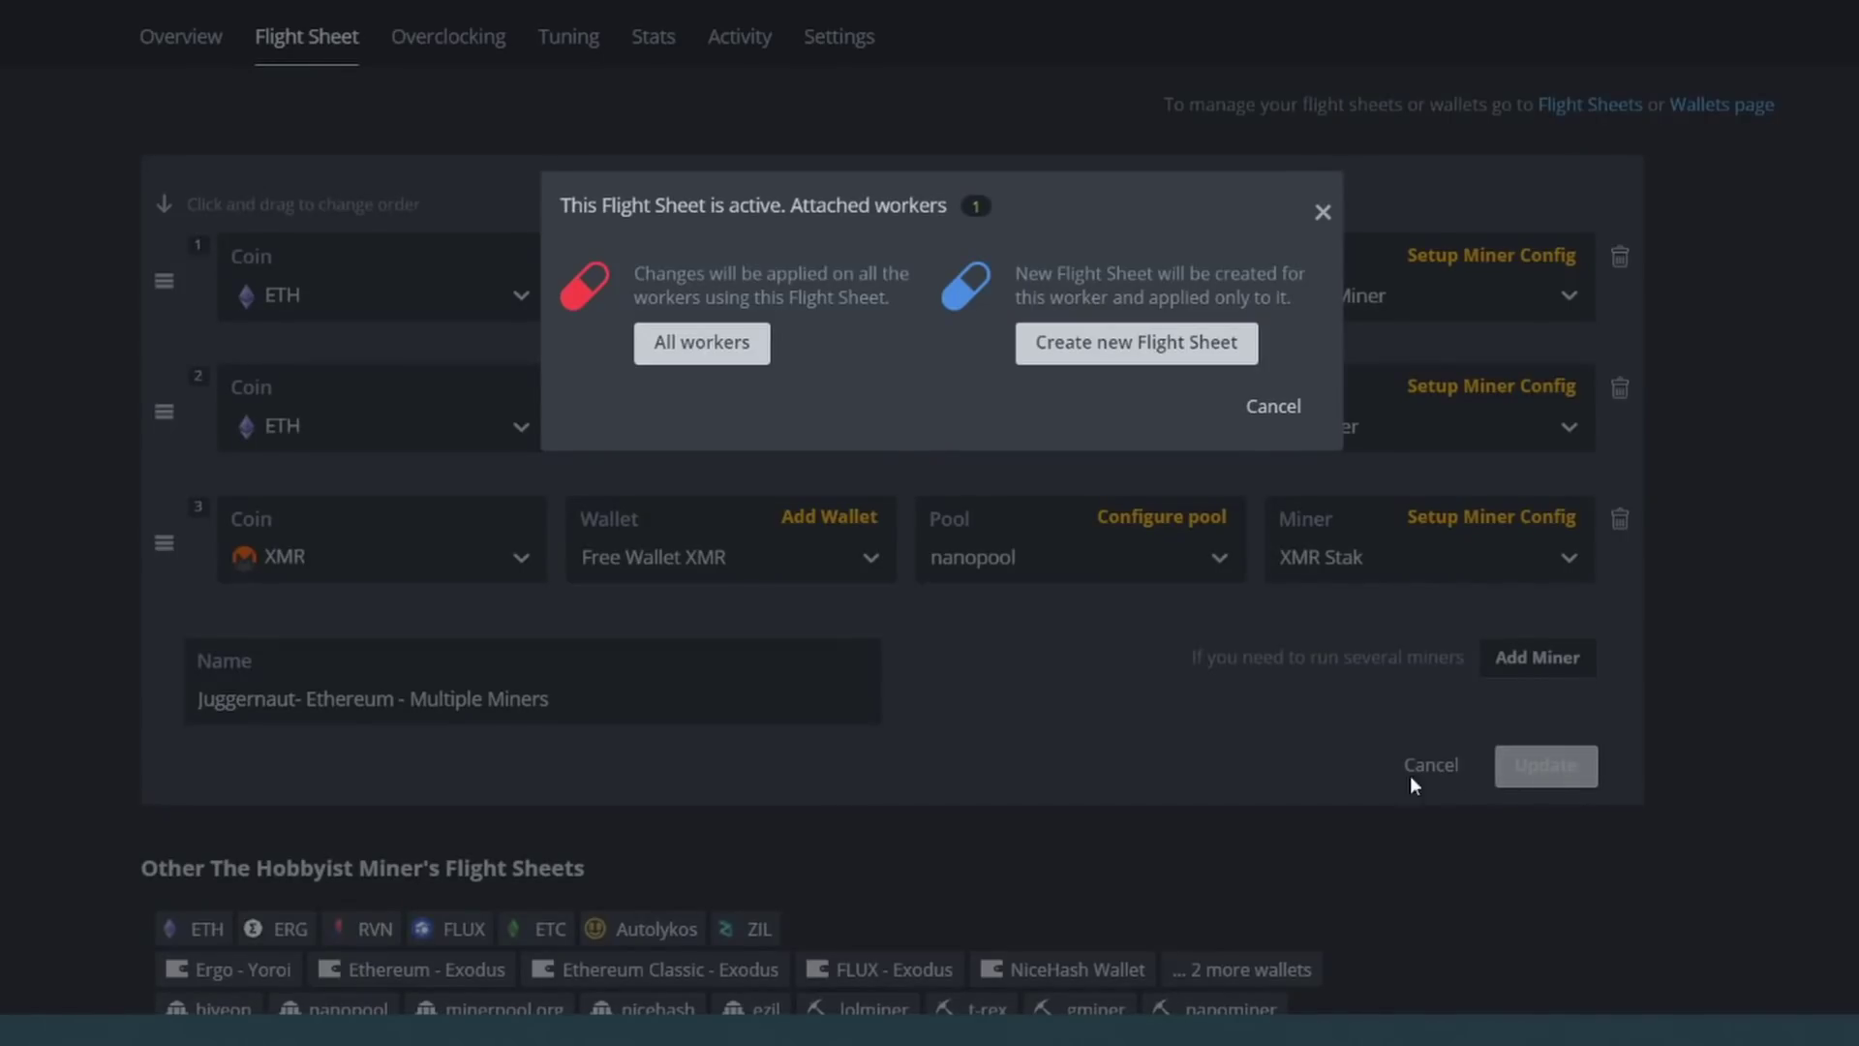
pyautogui.click(685, 345)
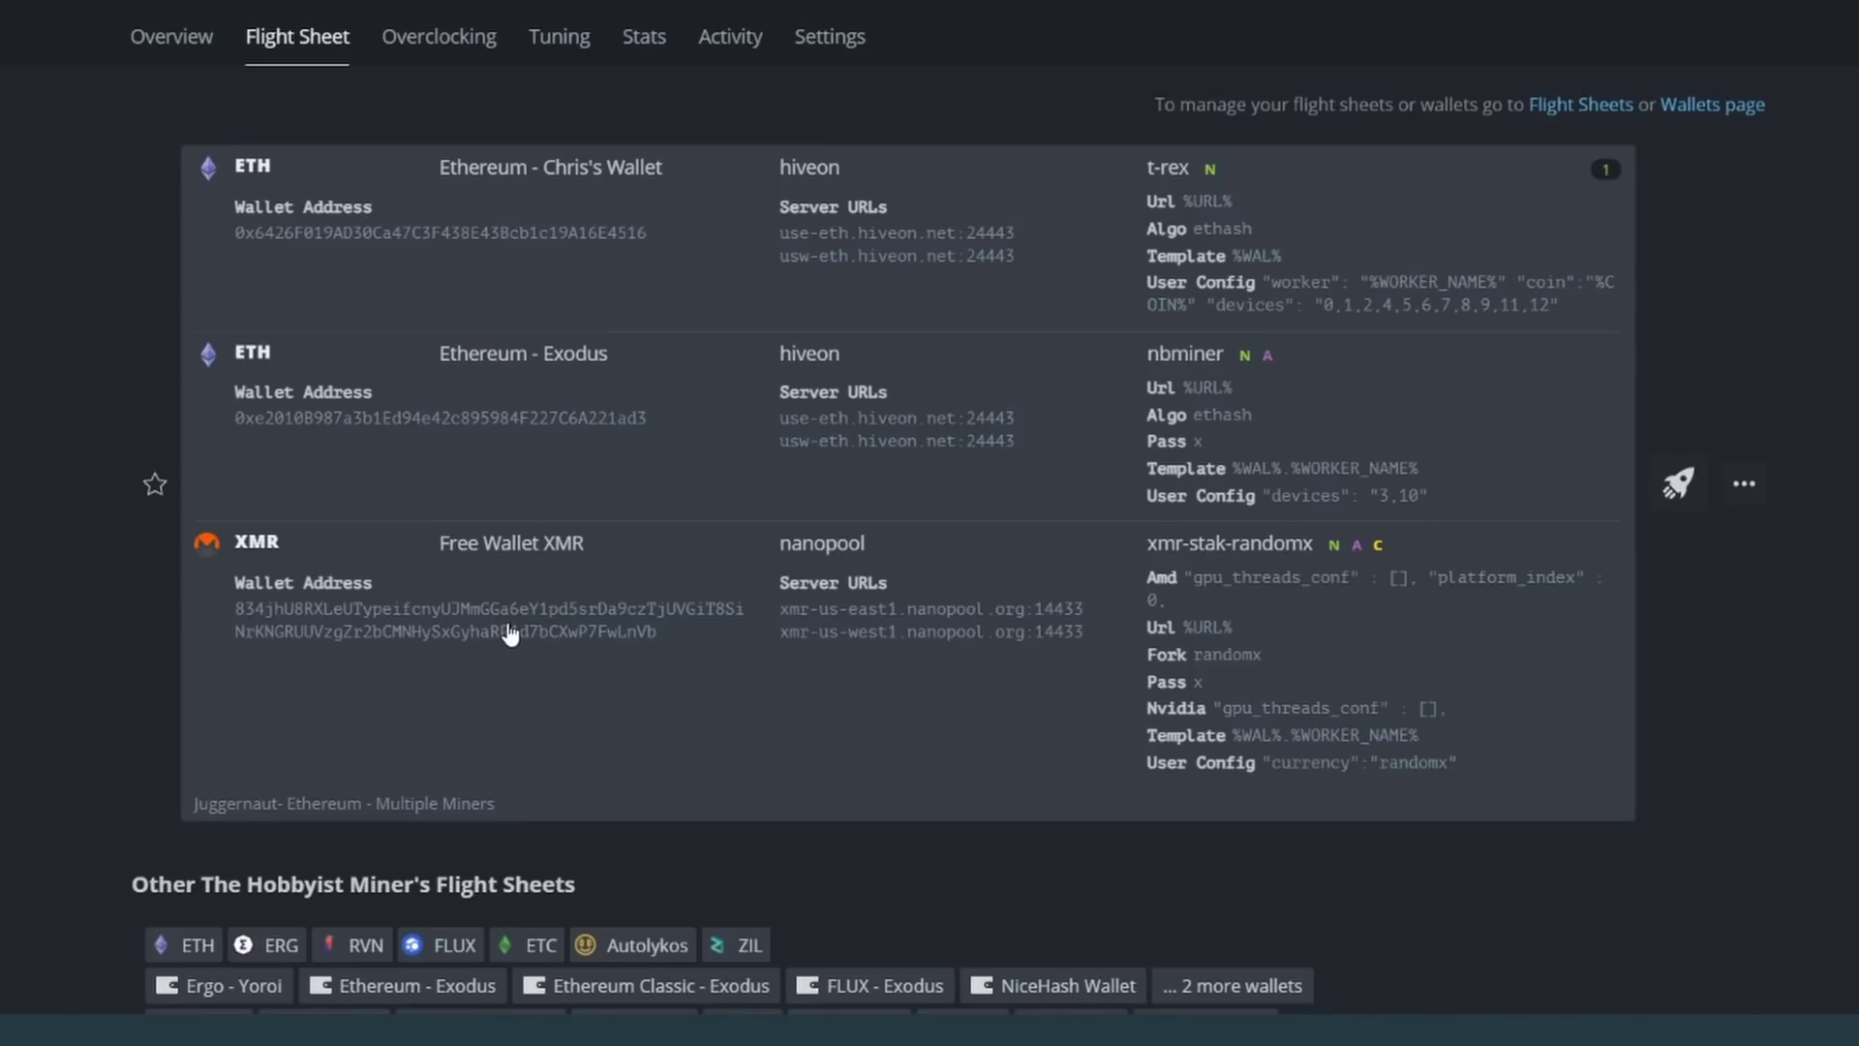
pyautogui.click(172, 36)
pyautogui.scroll(5, 265, 535)
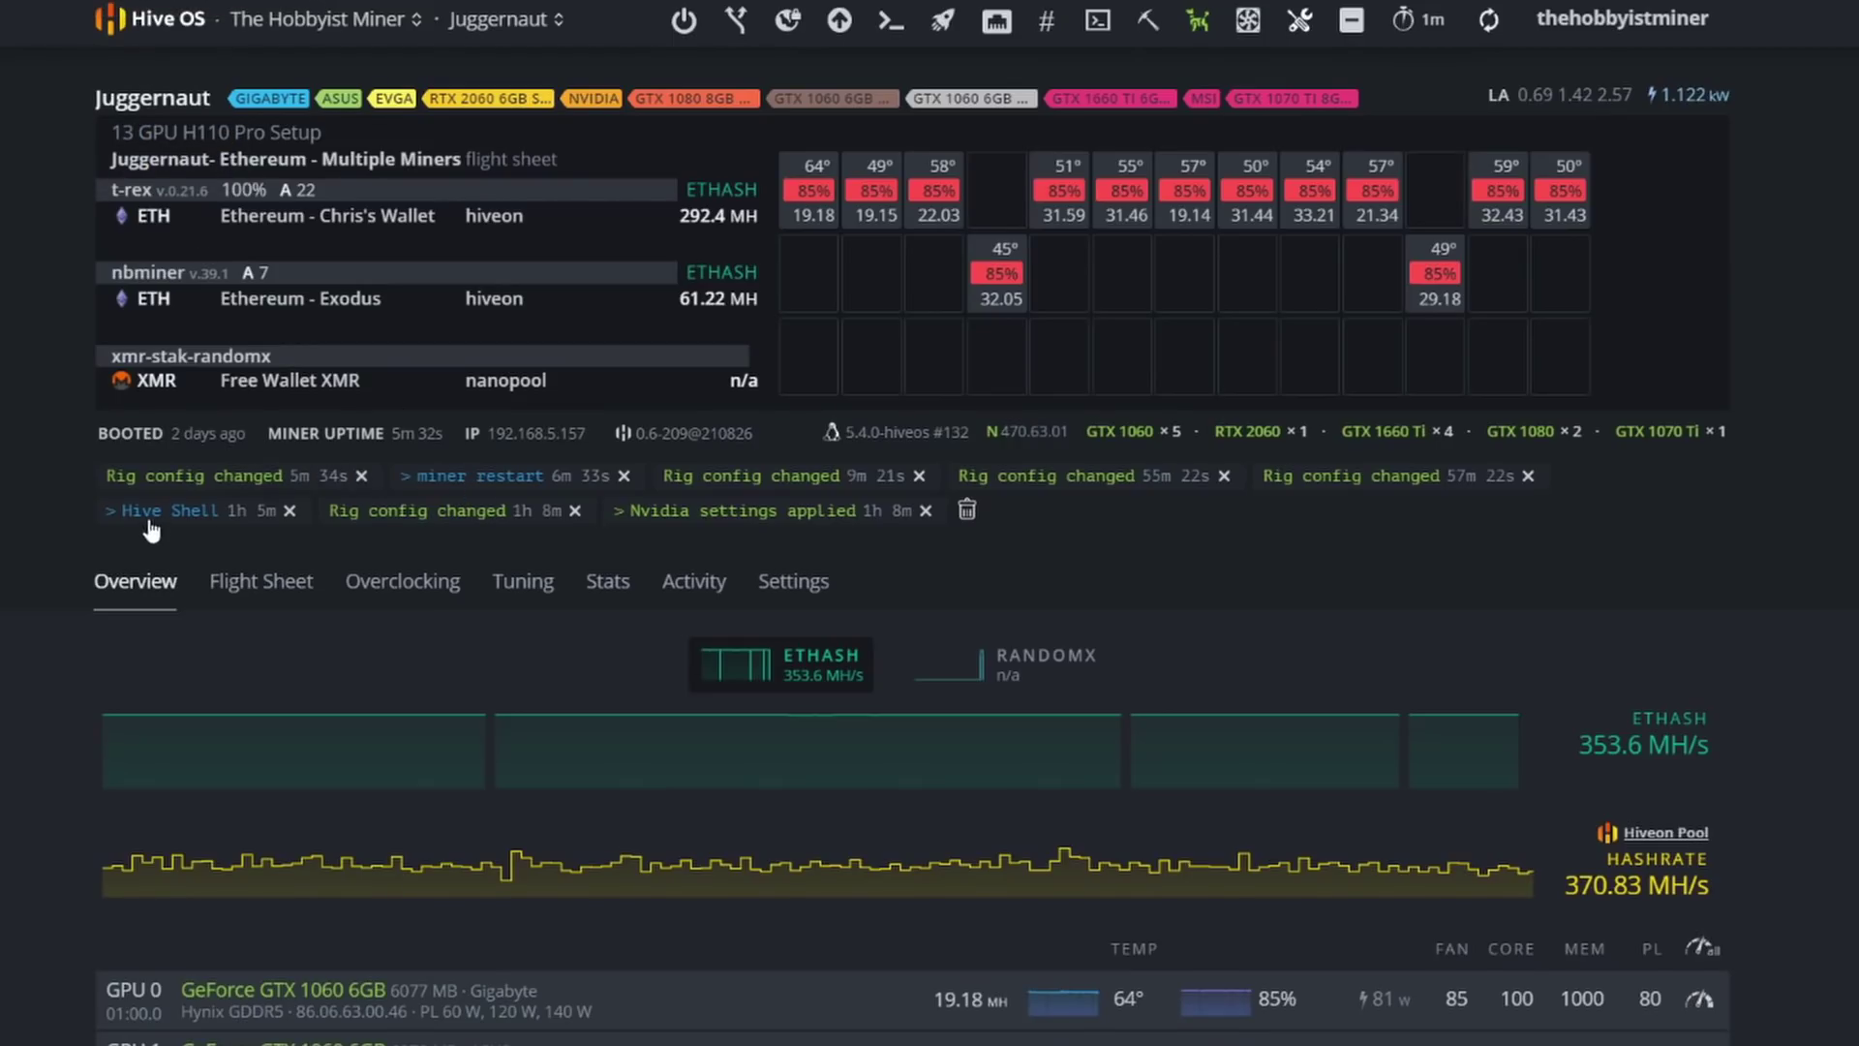
pyautogui.click(1101, 27)
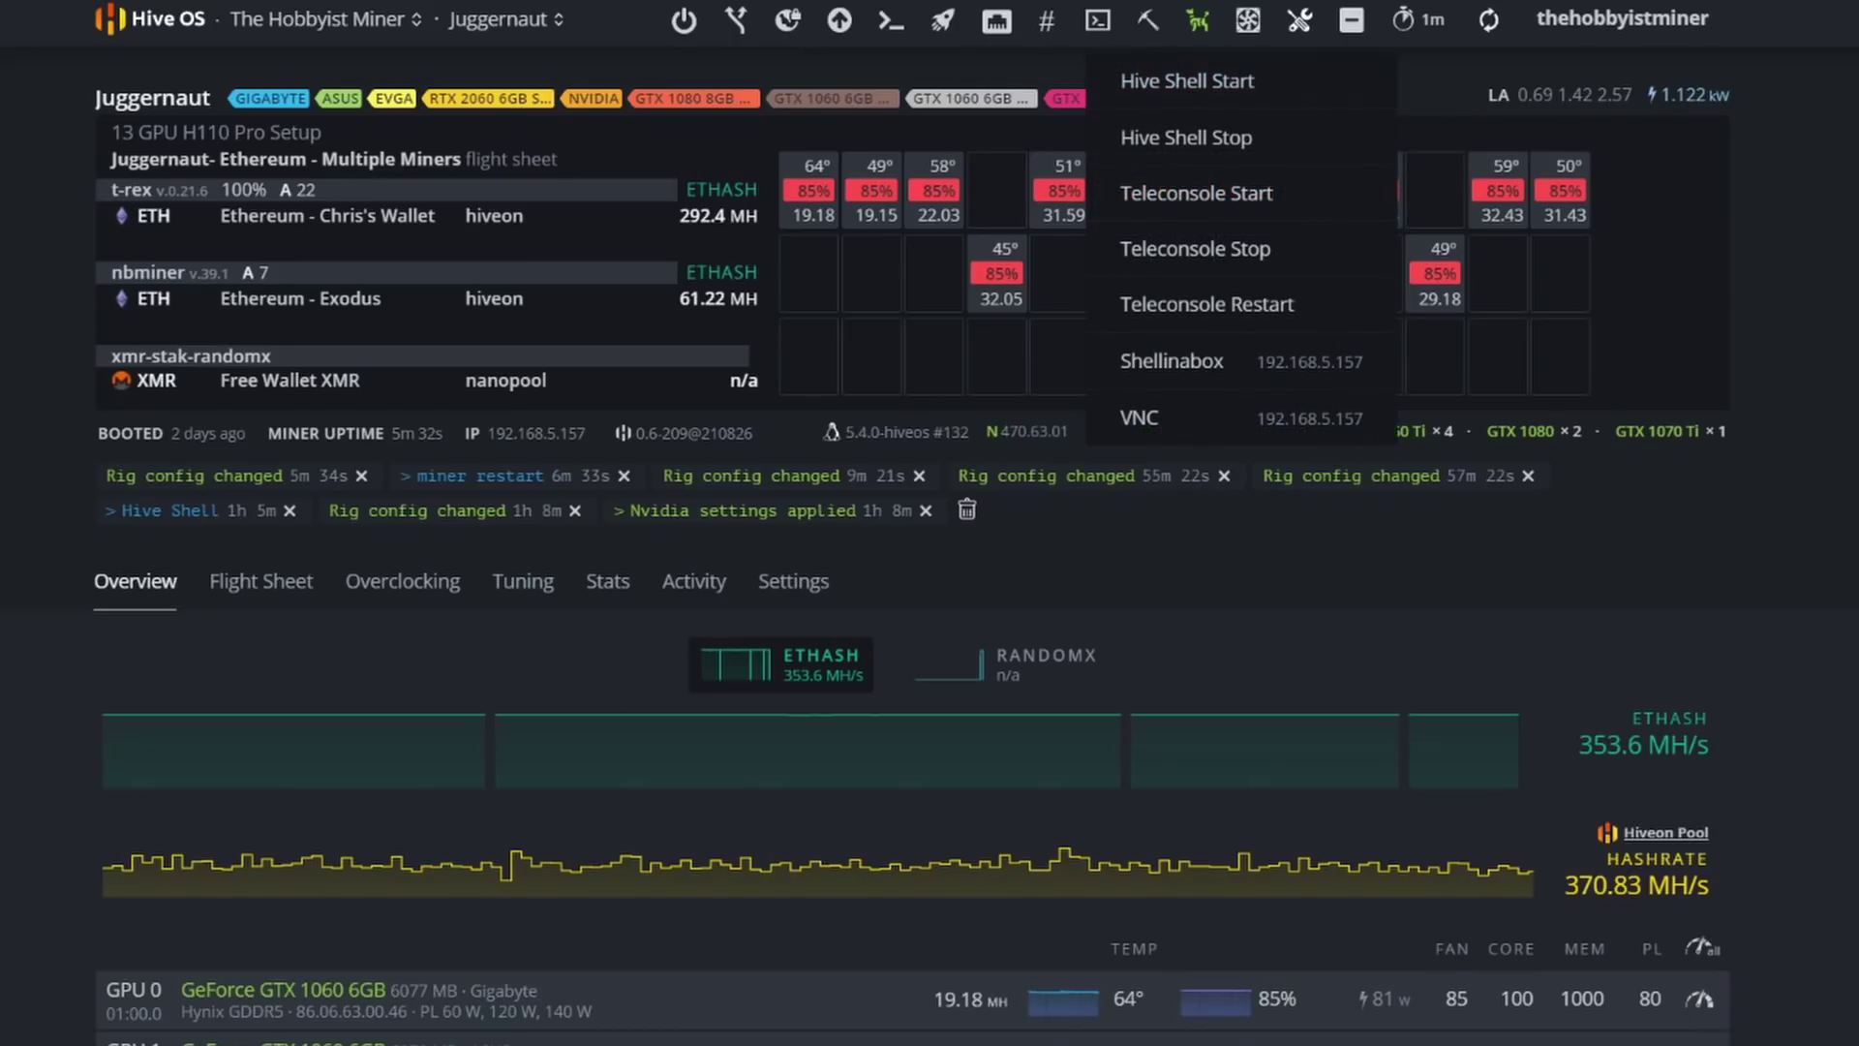
pyautogui.moveTo(361, 476); pyautogui.dragTo(1528, 476)
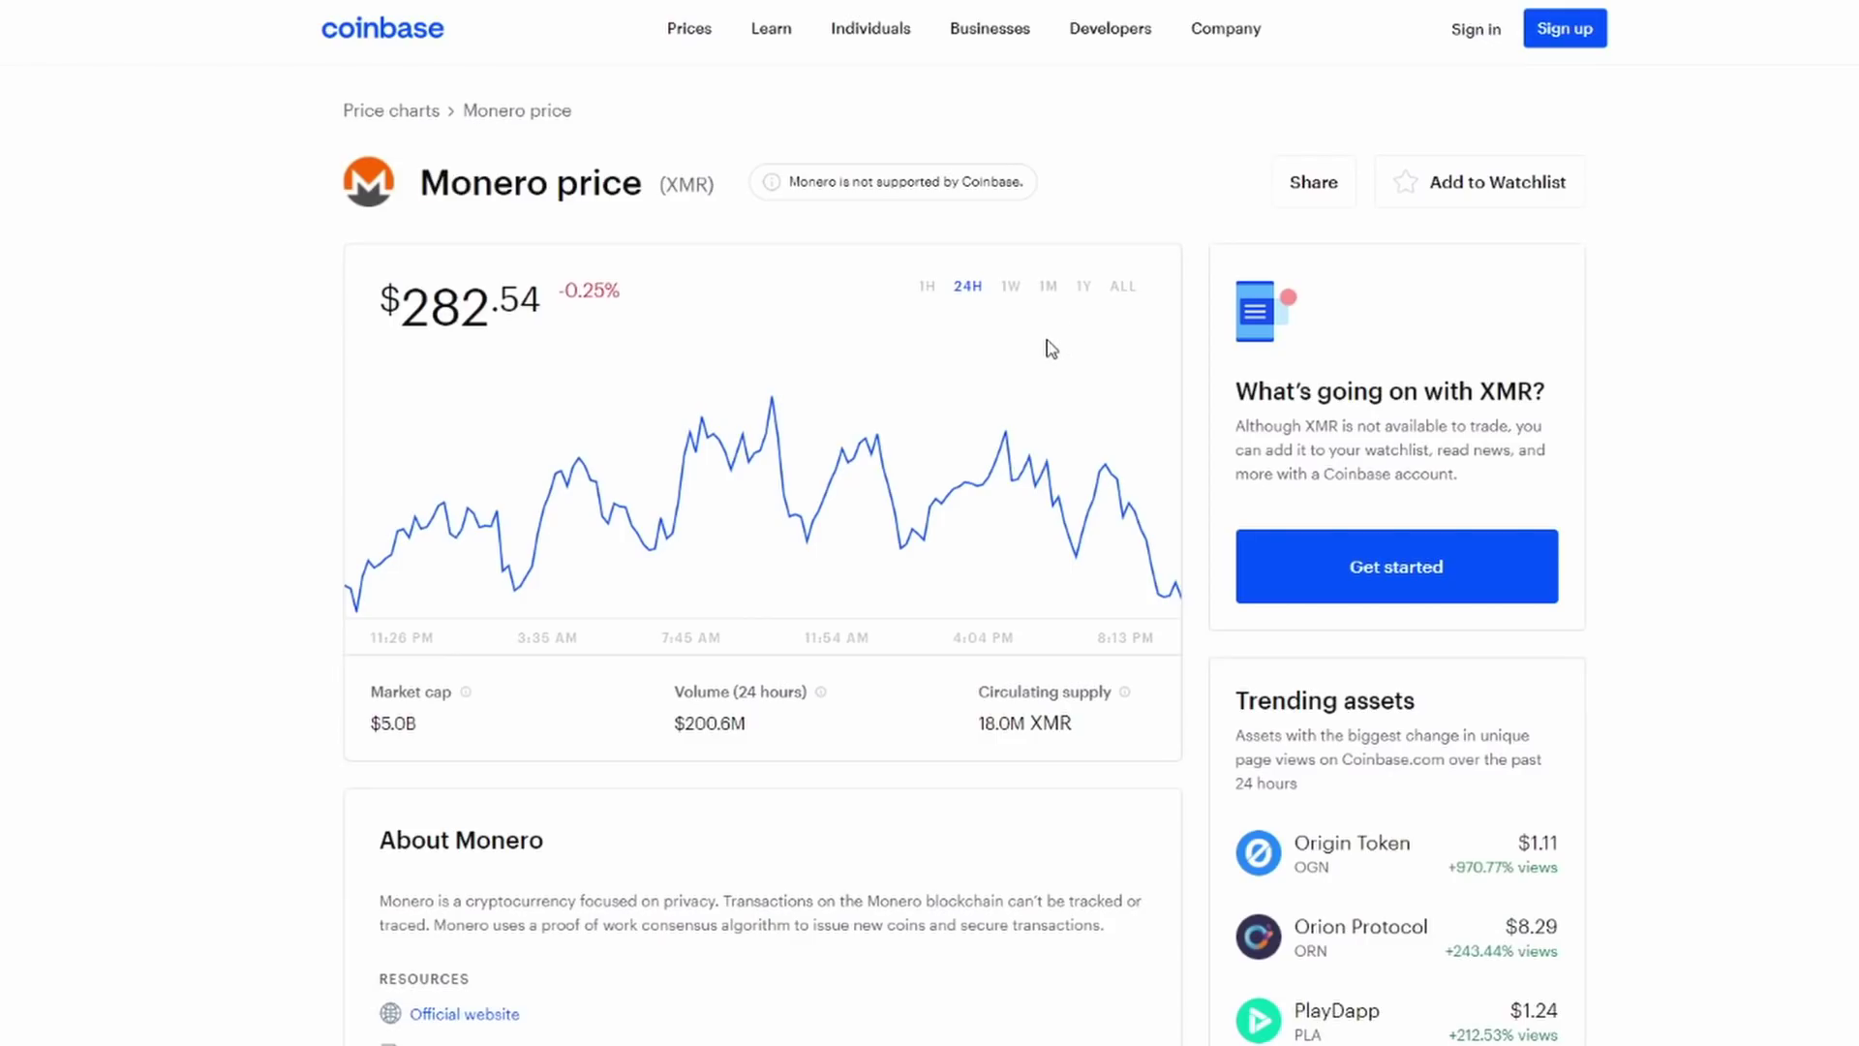
# Step: Switch Coinbase's Monero price chart to 1Y, then to the ALL range
pyautogui.click(1083, 285)
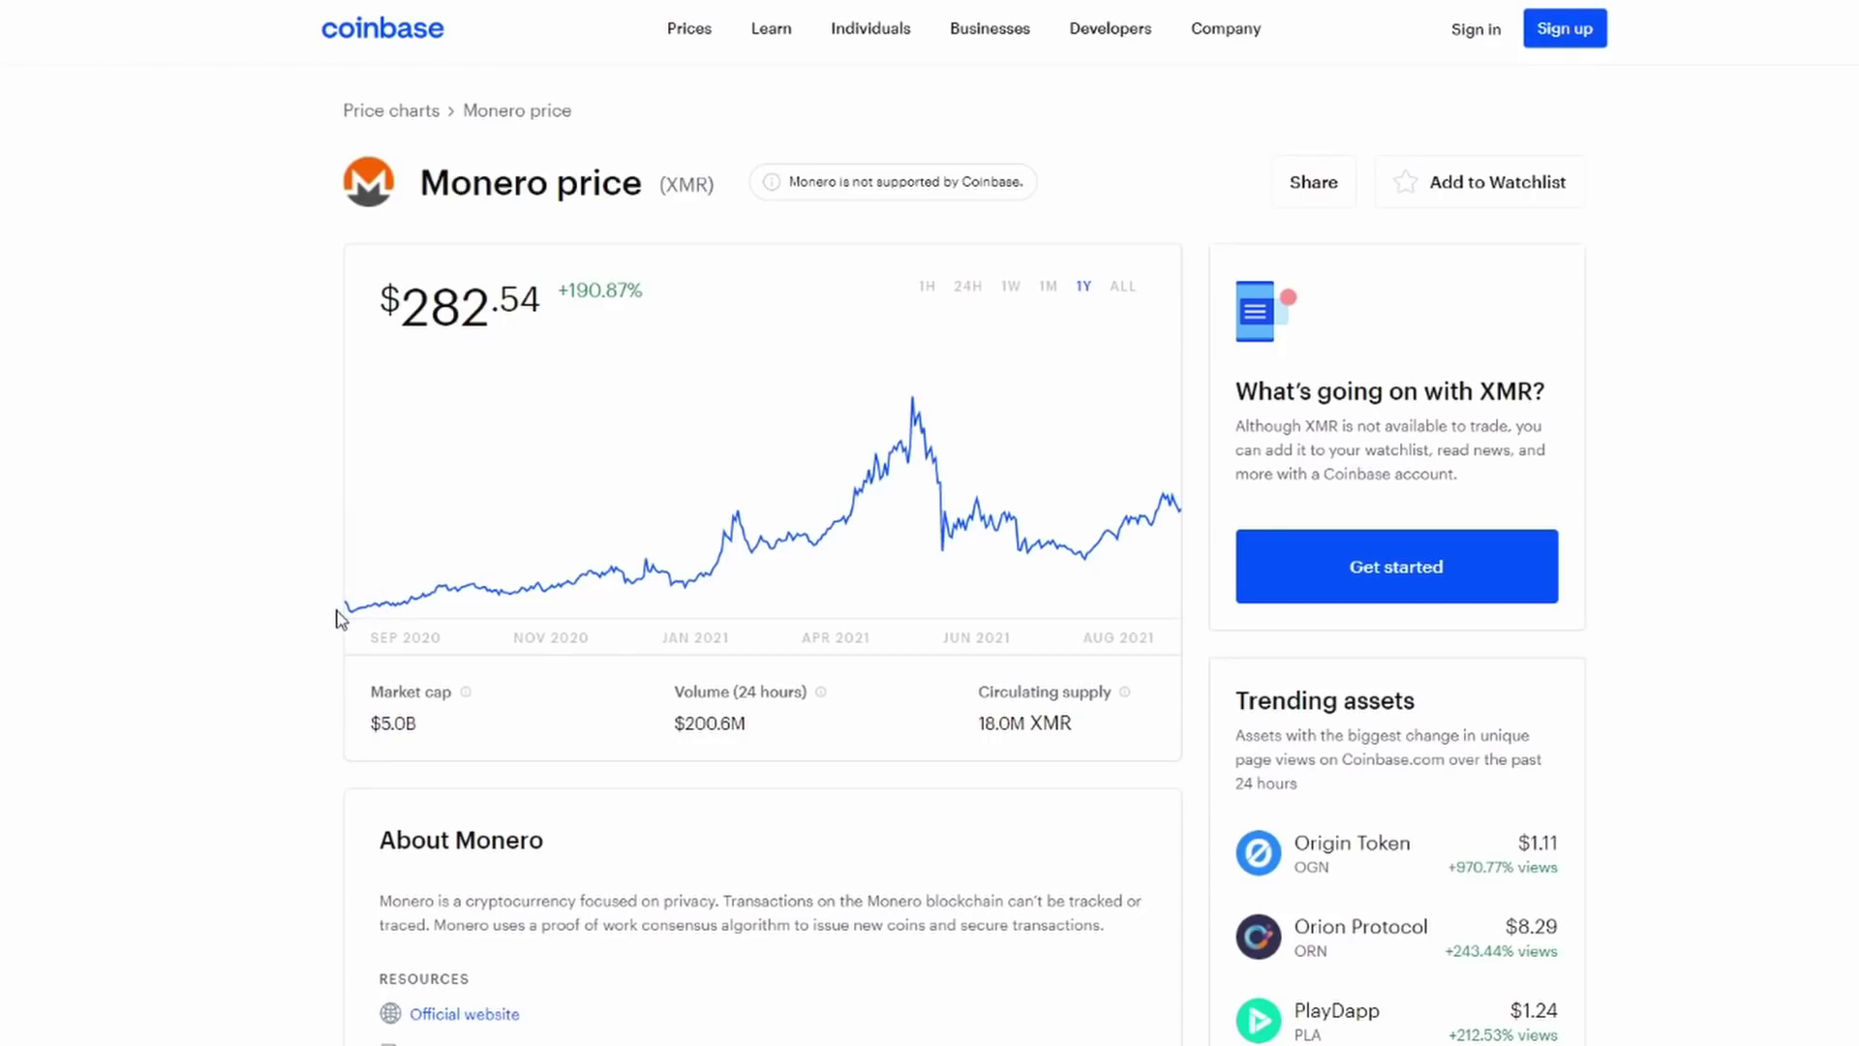
pyautogui.click(1123, 286)
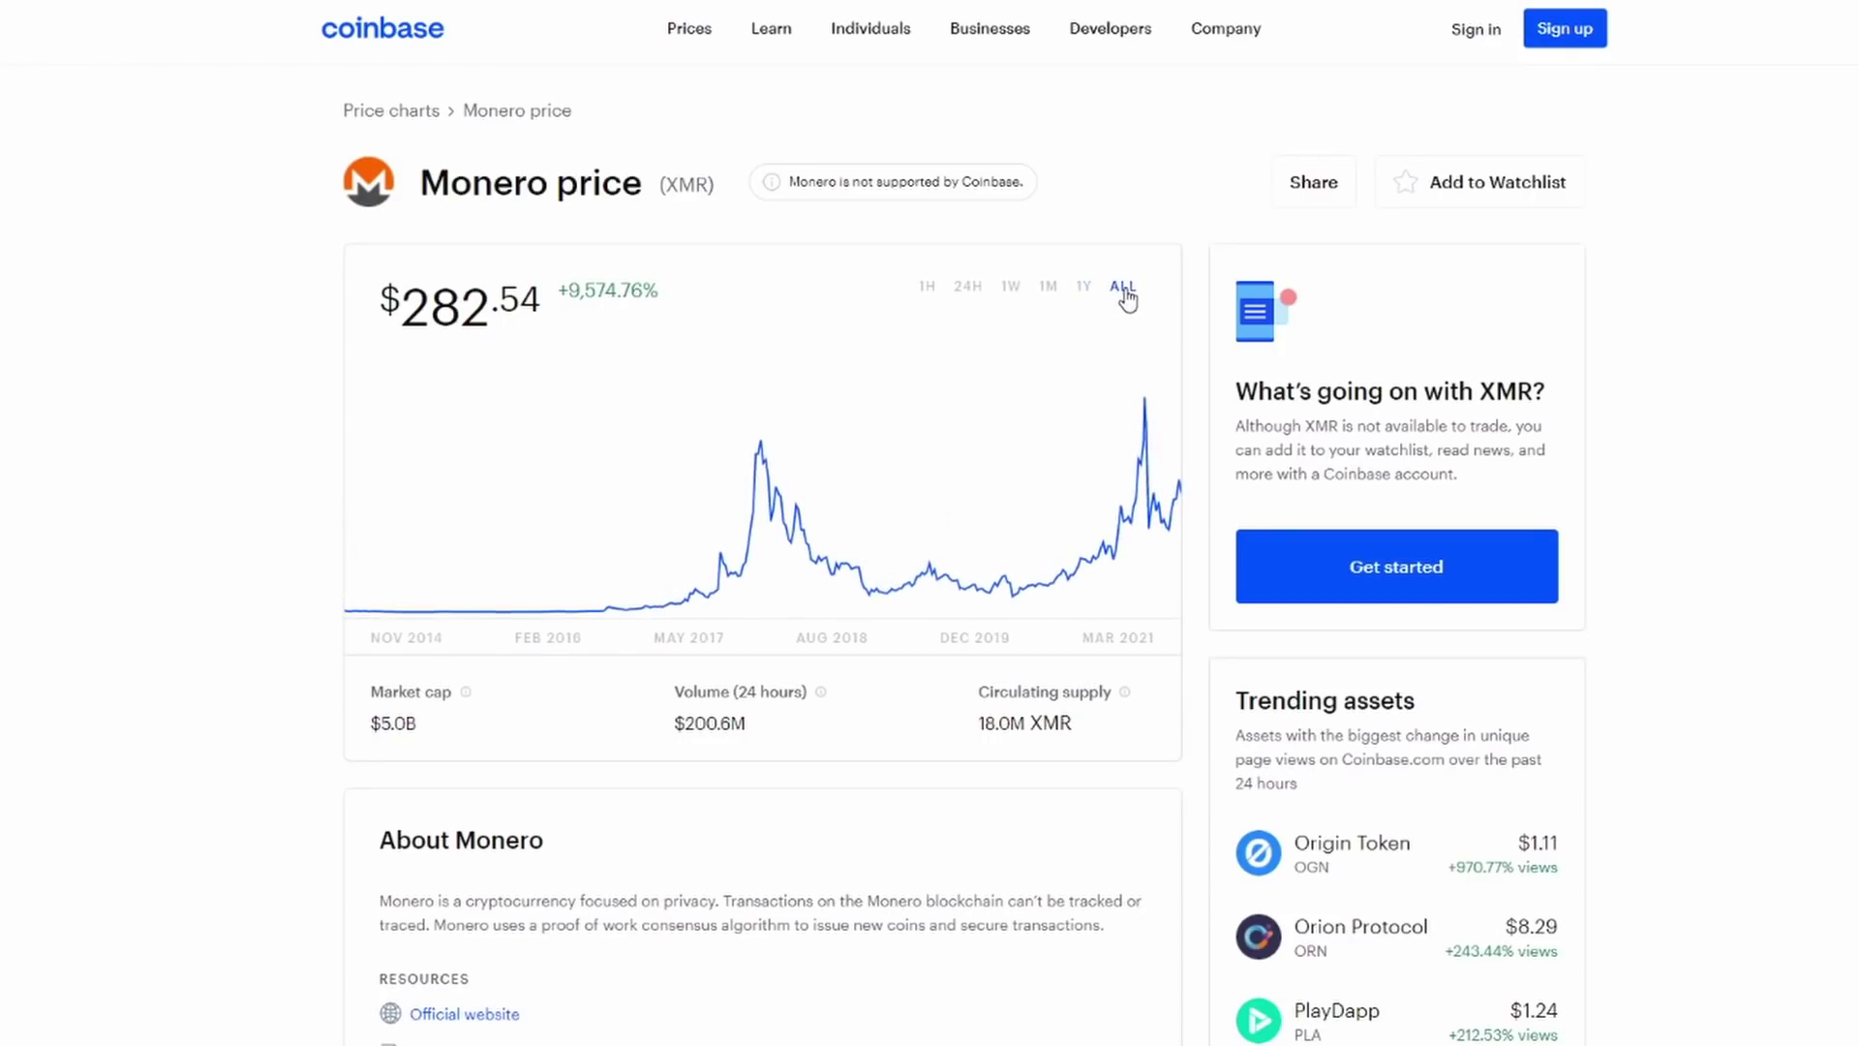
pyautogui.moveTo(501, 737)
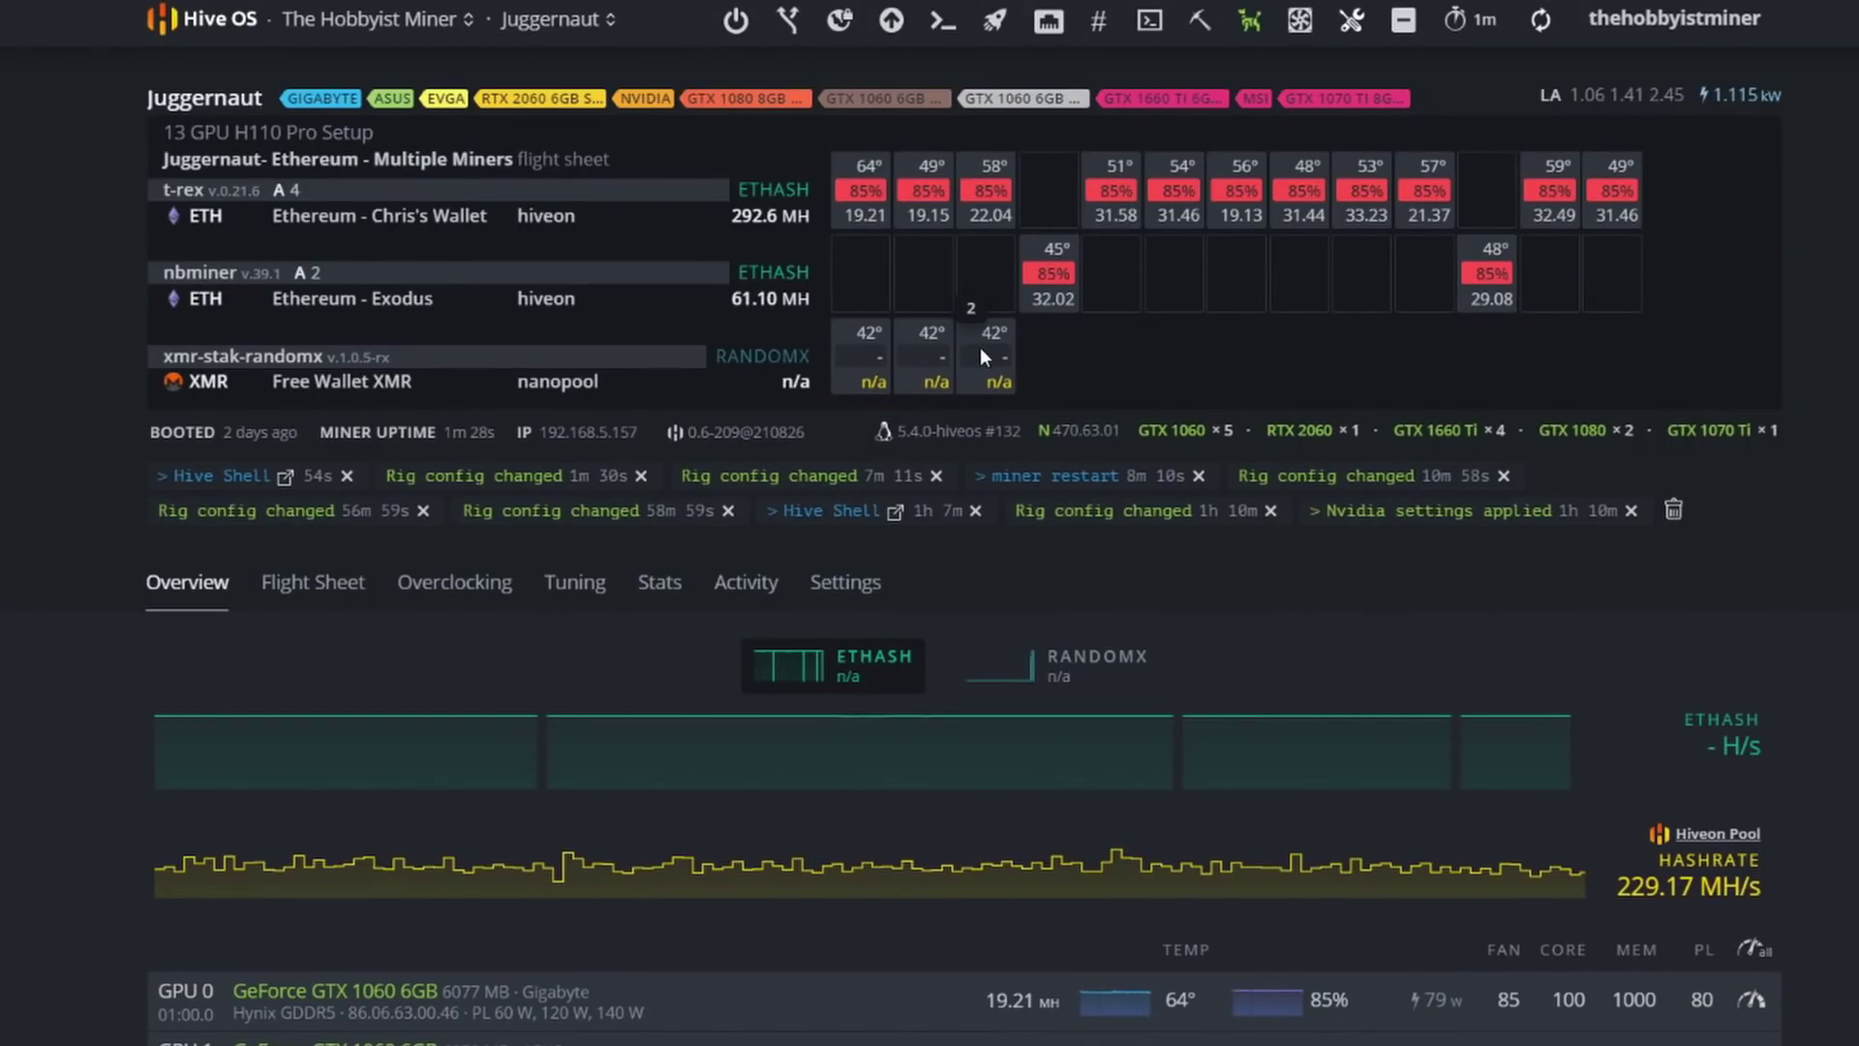
# Step: Open Hive Shell on the Juggernaut rig and run 'motd watch'
pyautogui.scroll(-4, 960, 678)
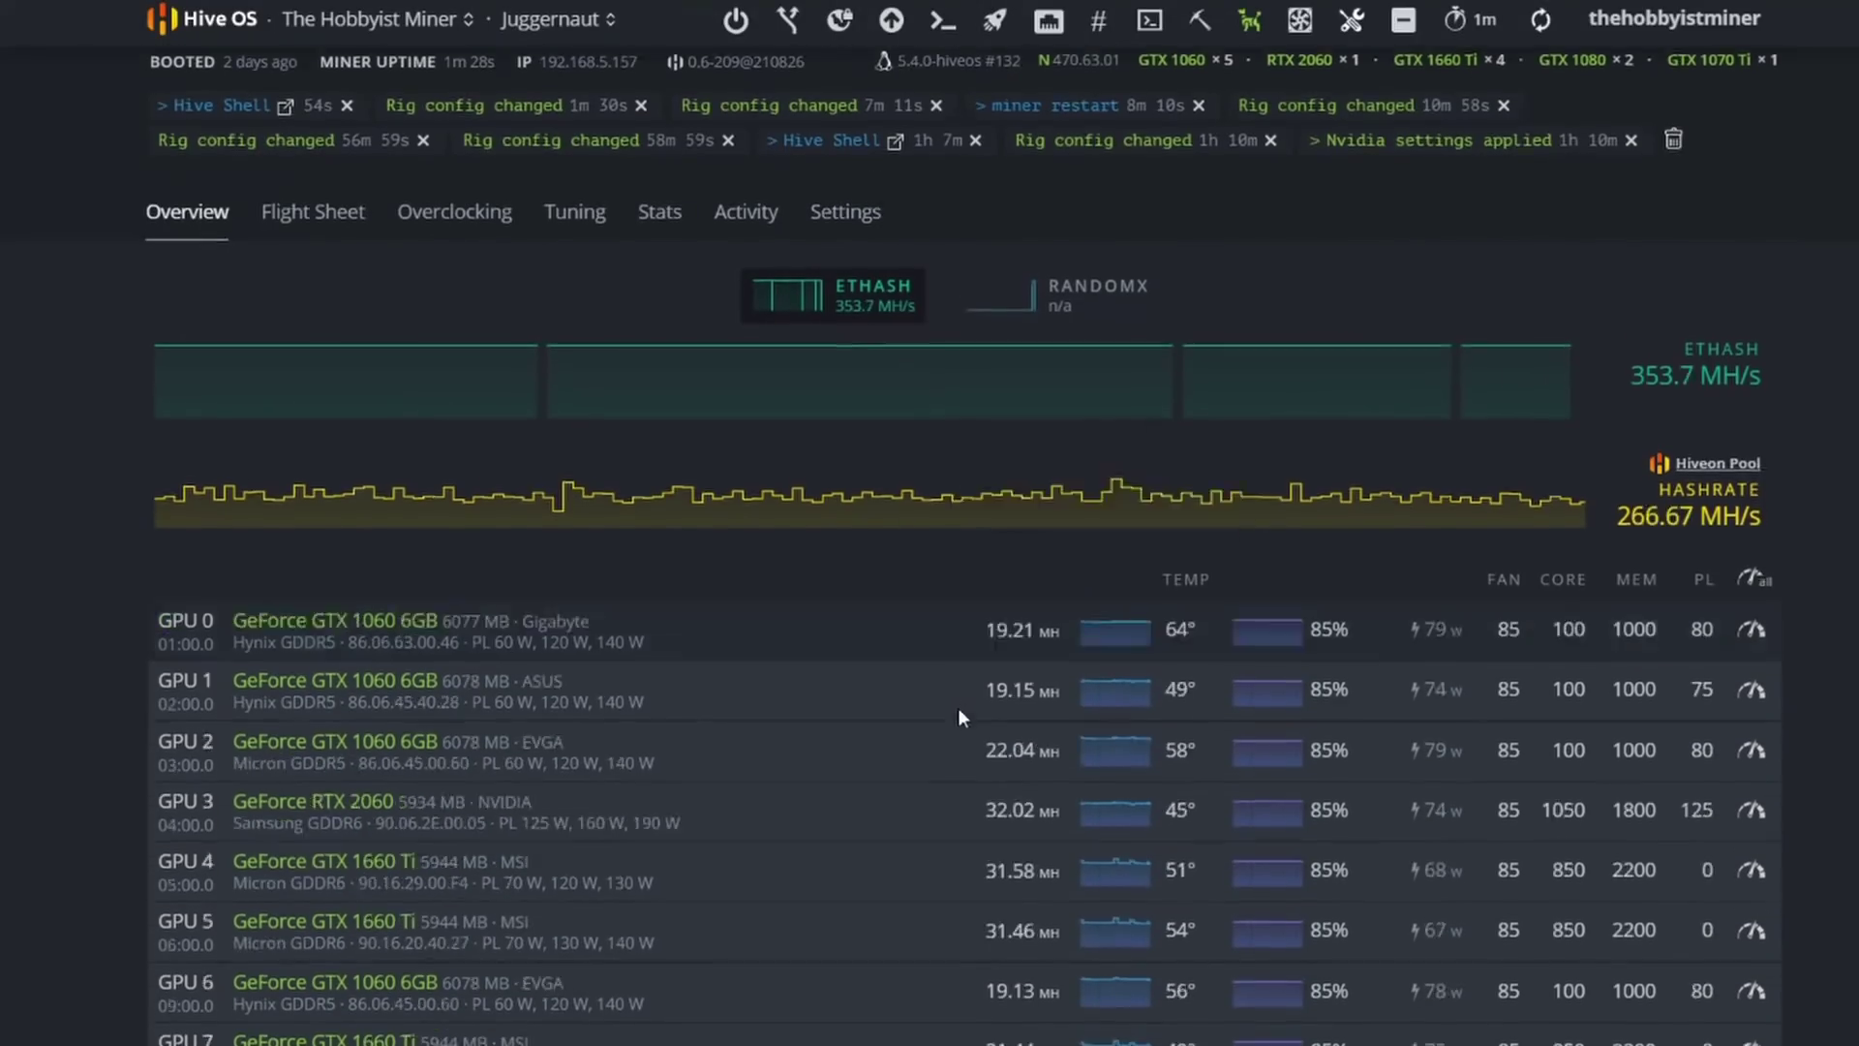
pyautogui.scroll(-4, 961, 717)
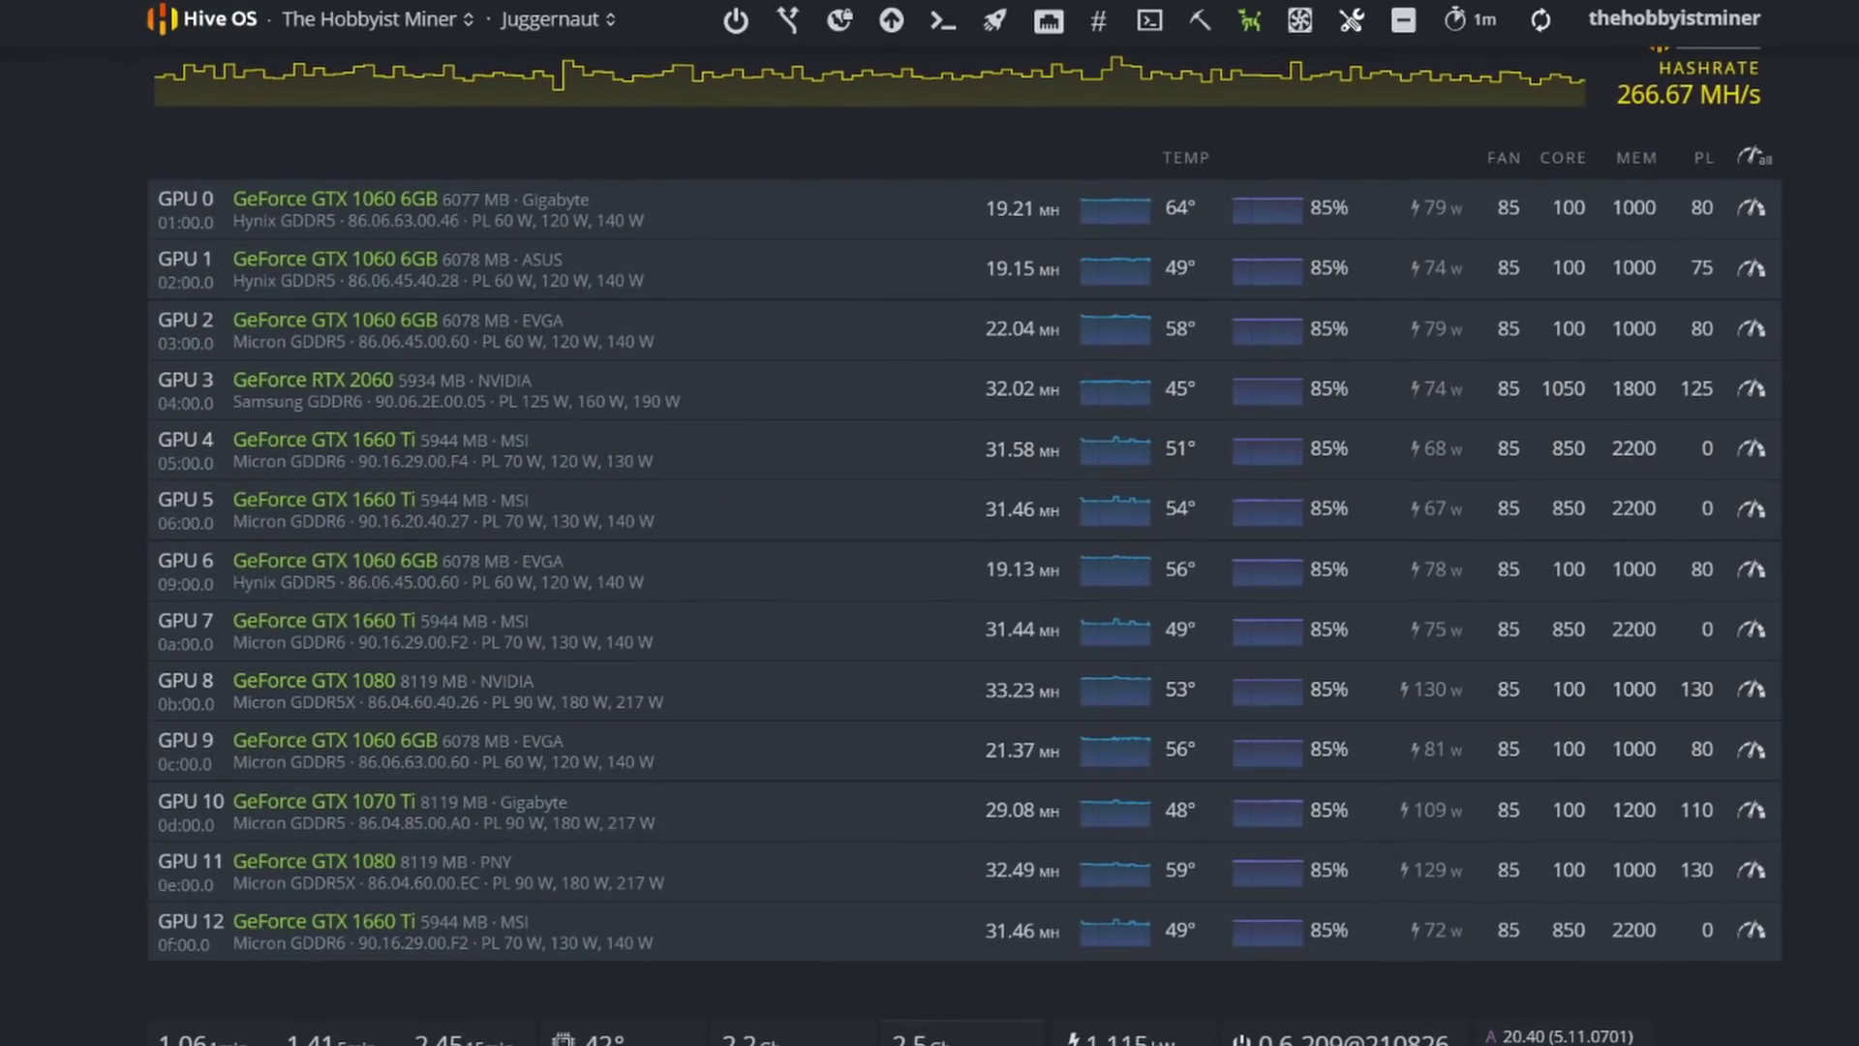
pyautogui.scroll(8, 374, 404)
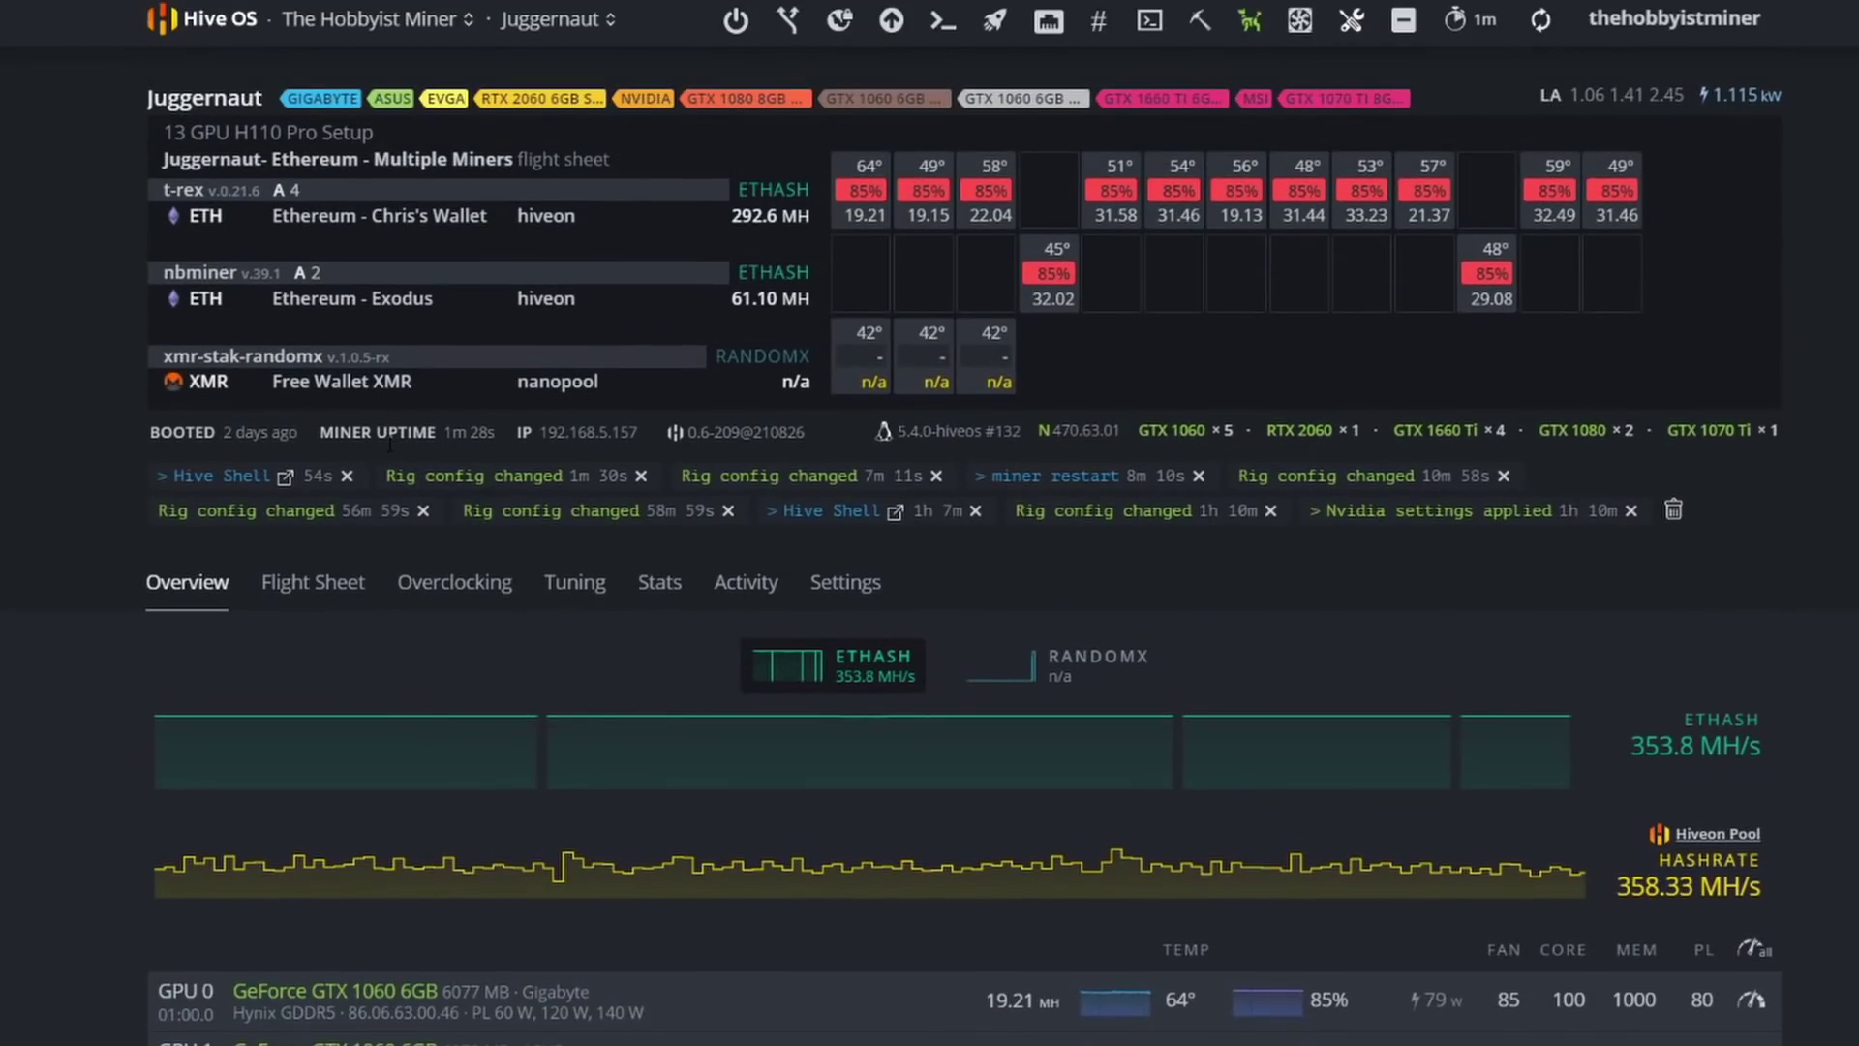
pyautogui.click(284, 477)
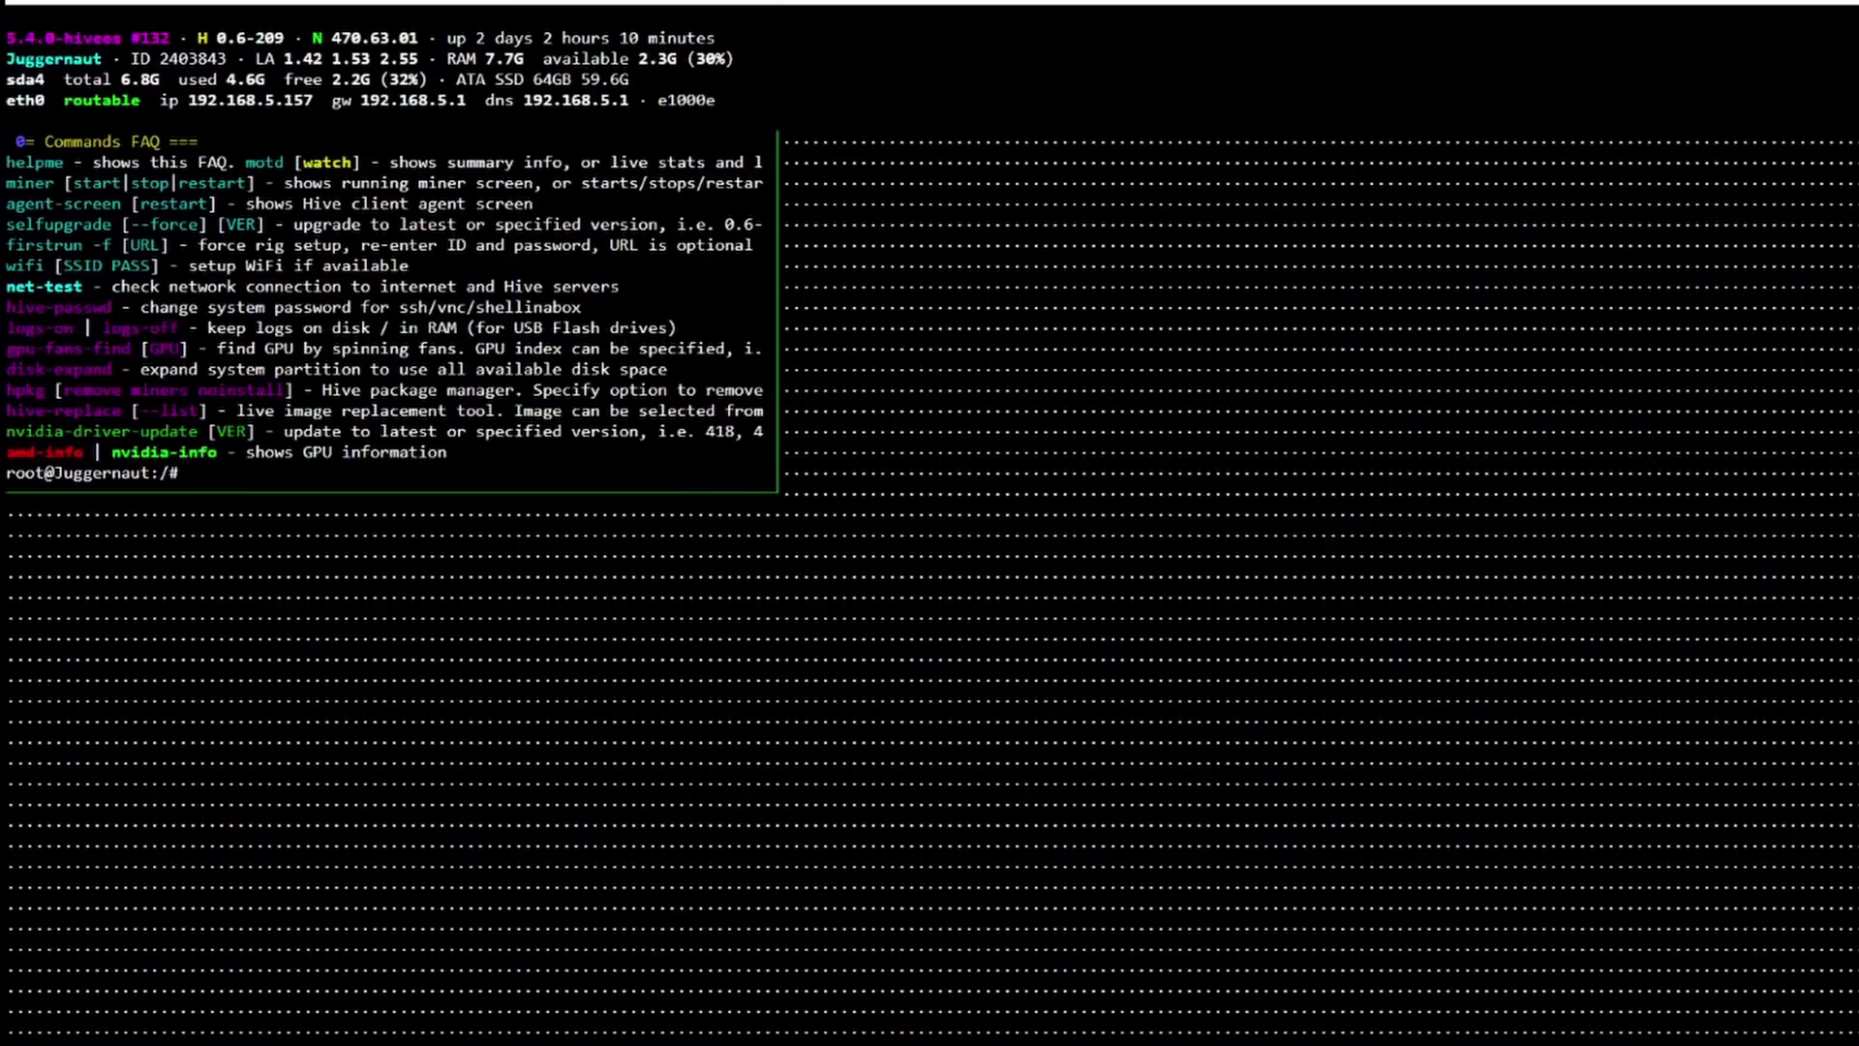
pyautogui.write('motd watch')
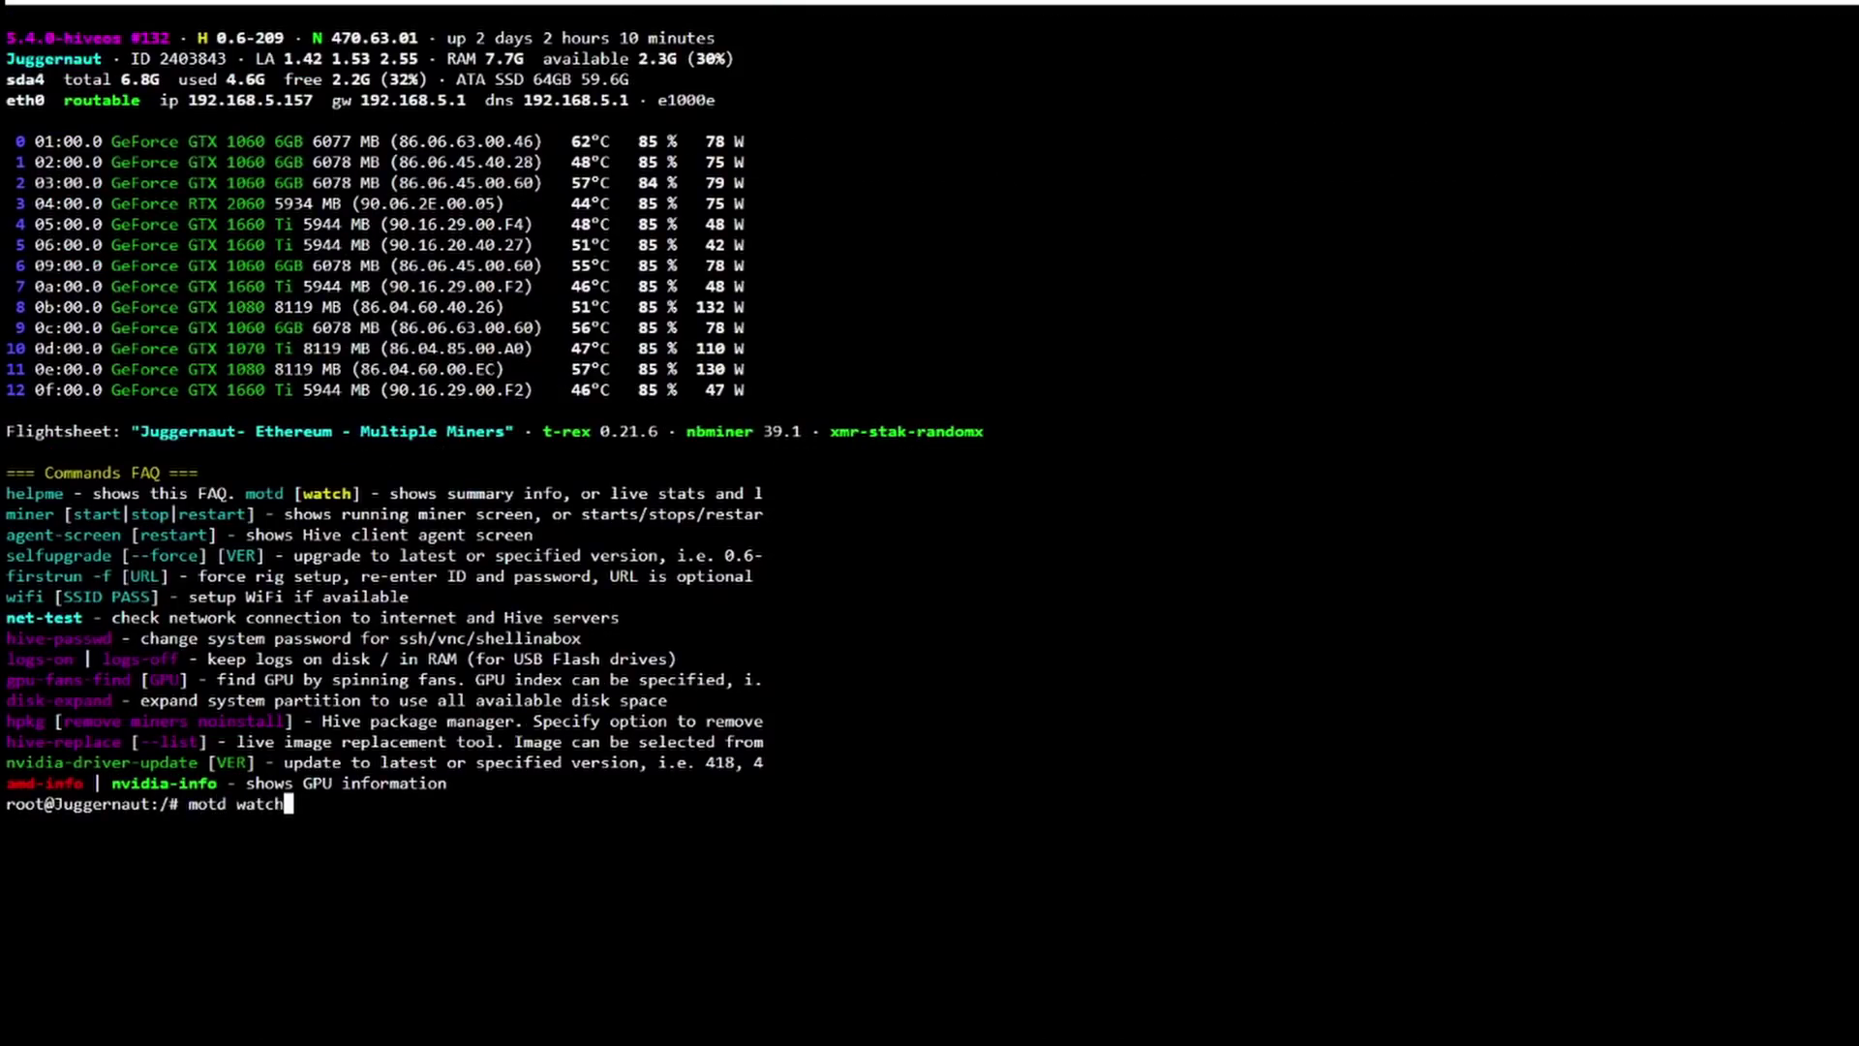
pyautogui.press('Return')
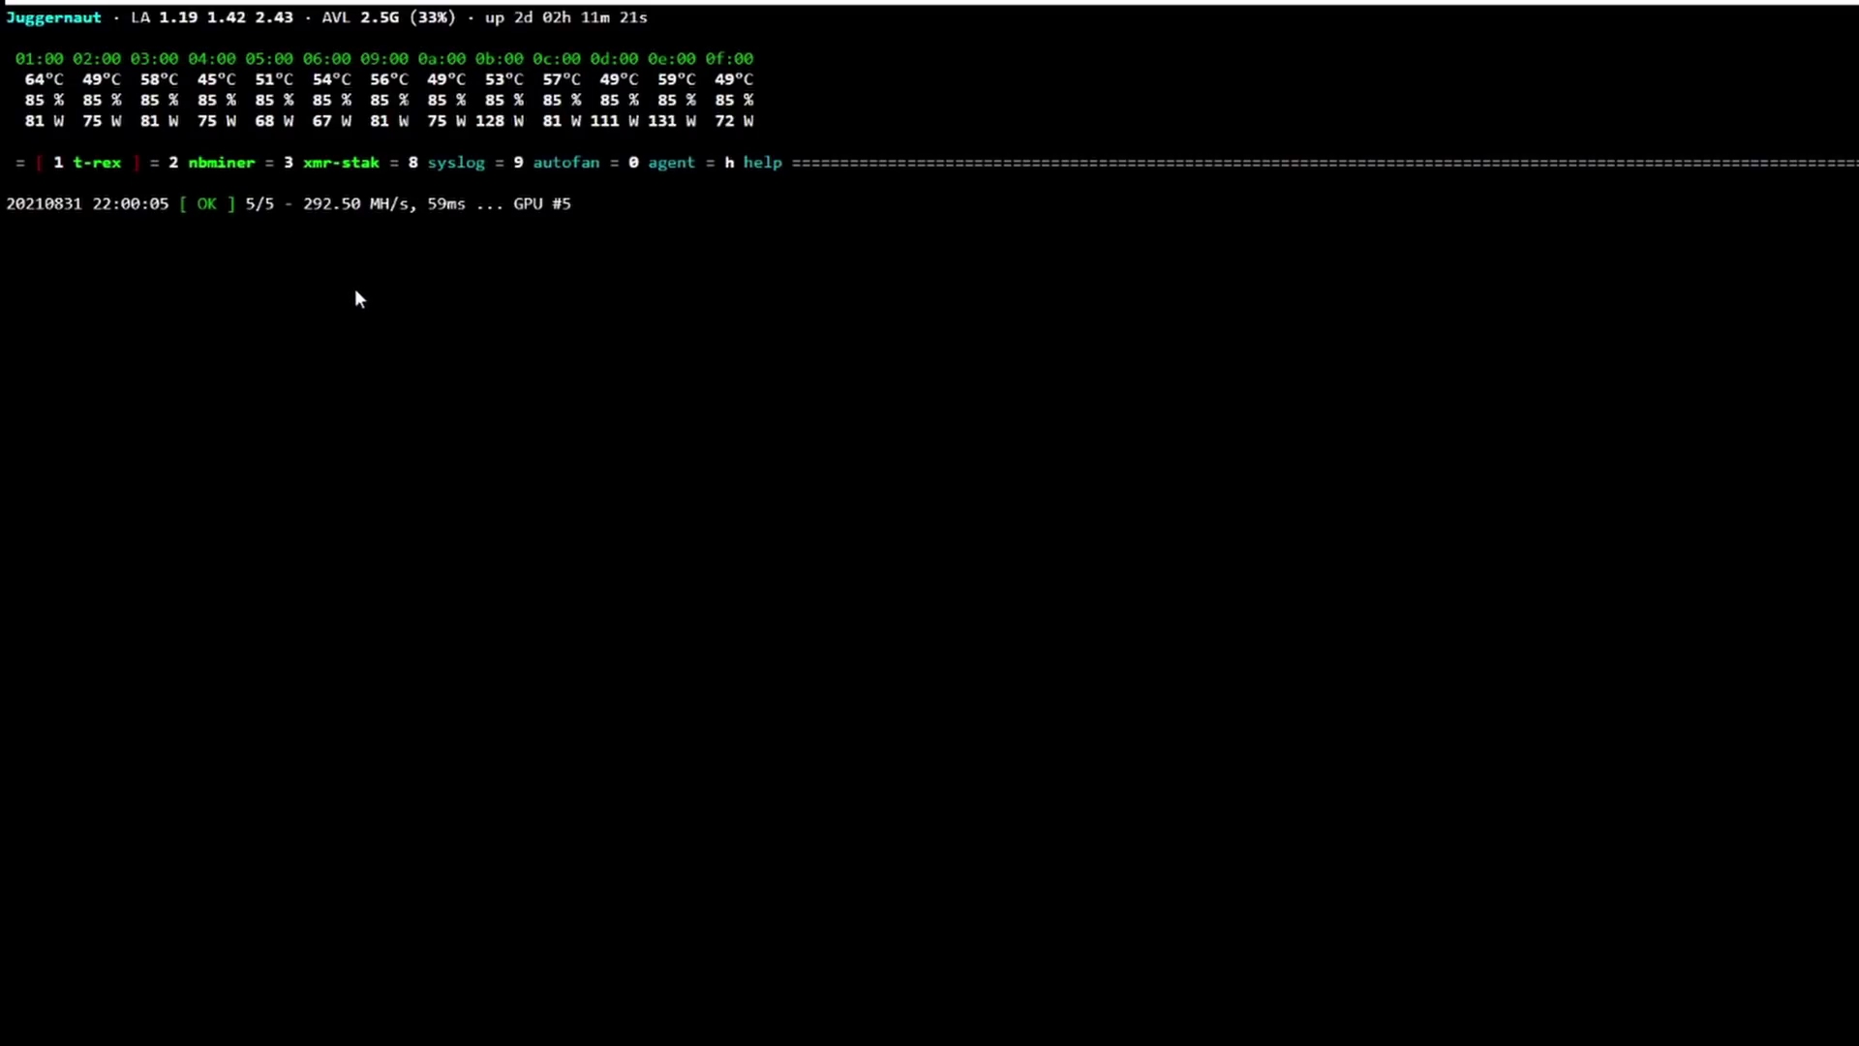
# Step: Cycle through the nbminer (2), xmr-stak (3) and t-rex (1) miner logs
pyautogui.press('2')
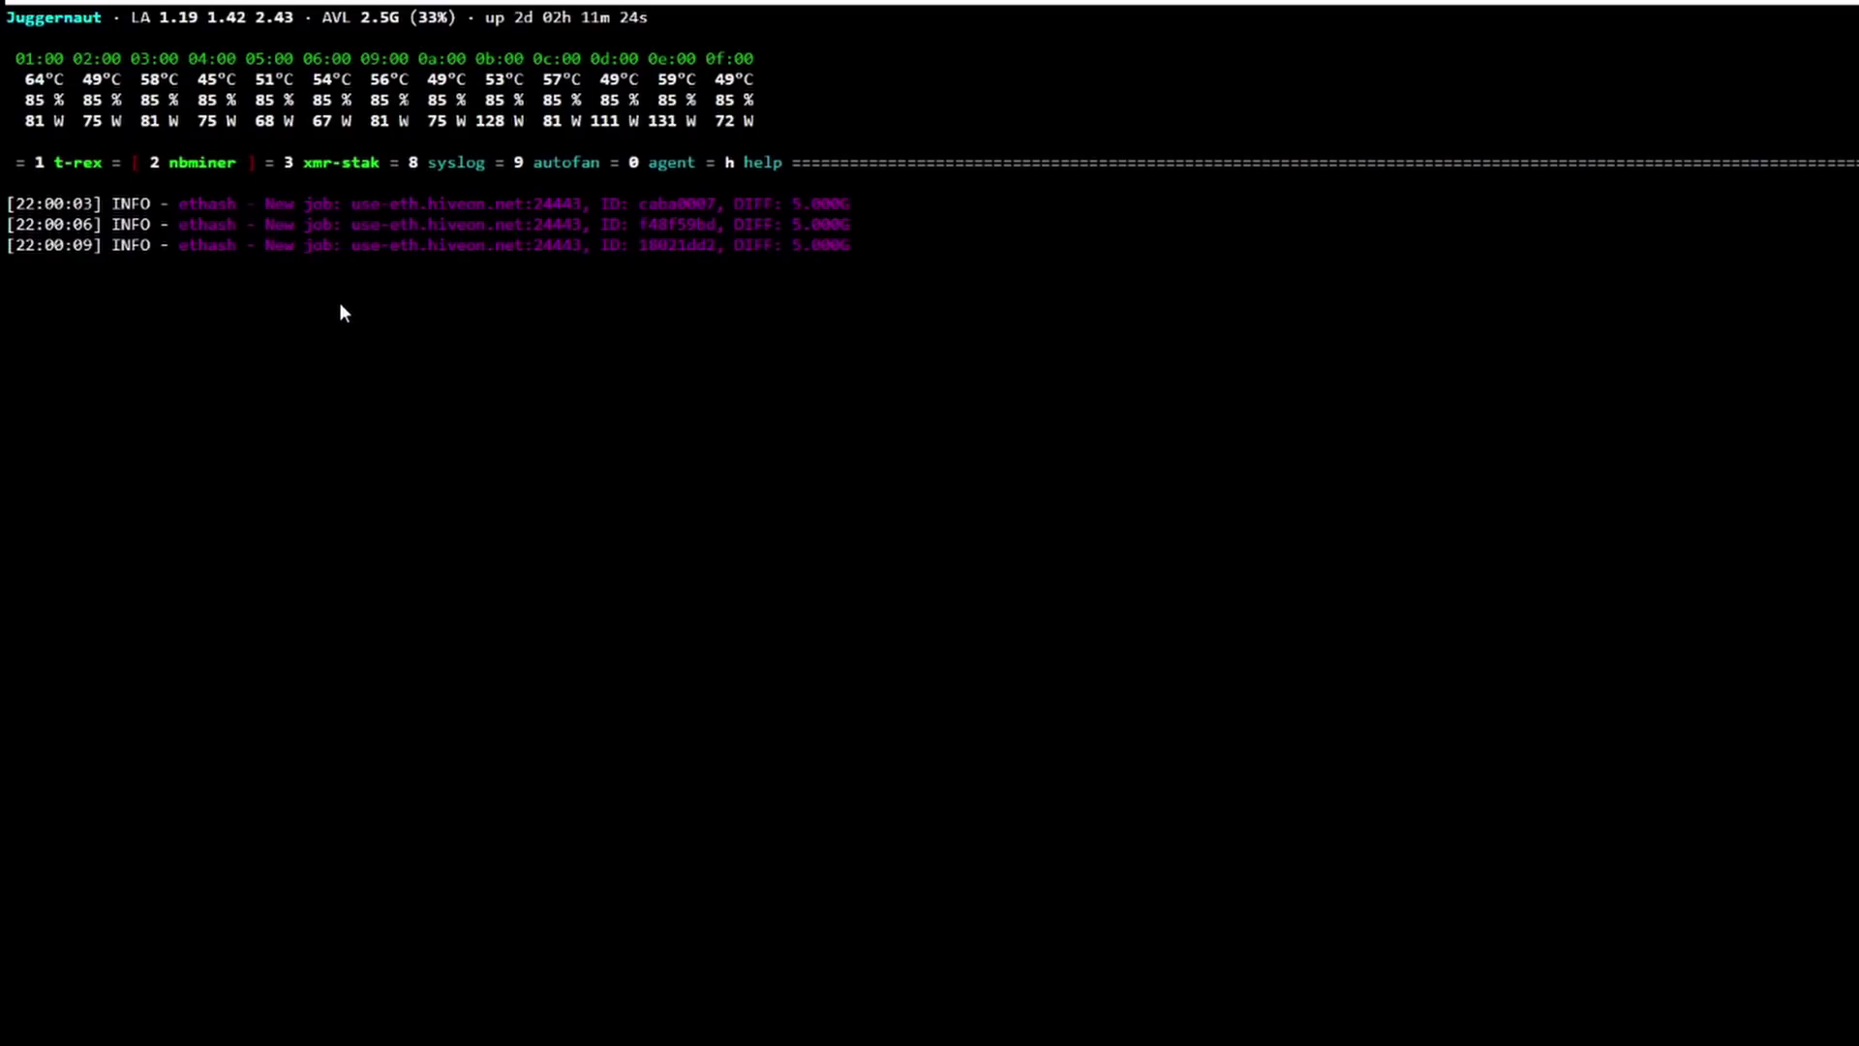
pyautogui.press('3')
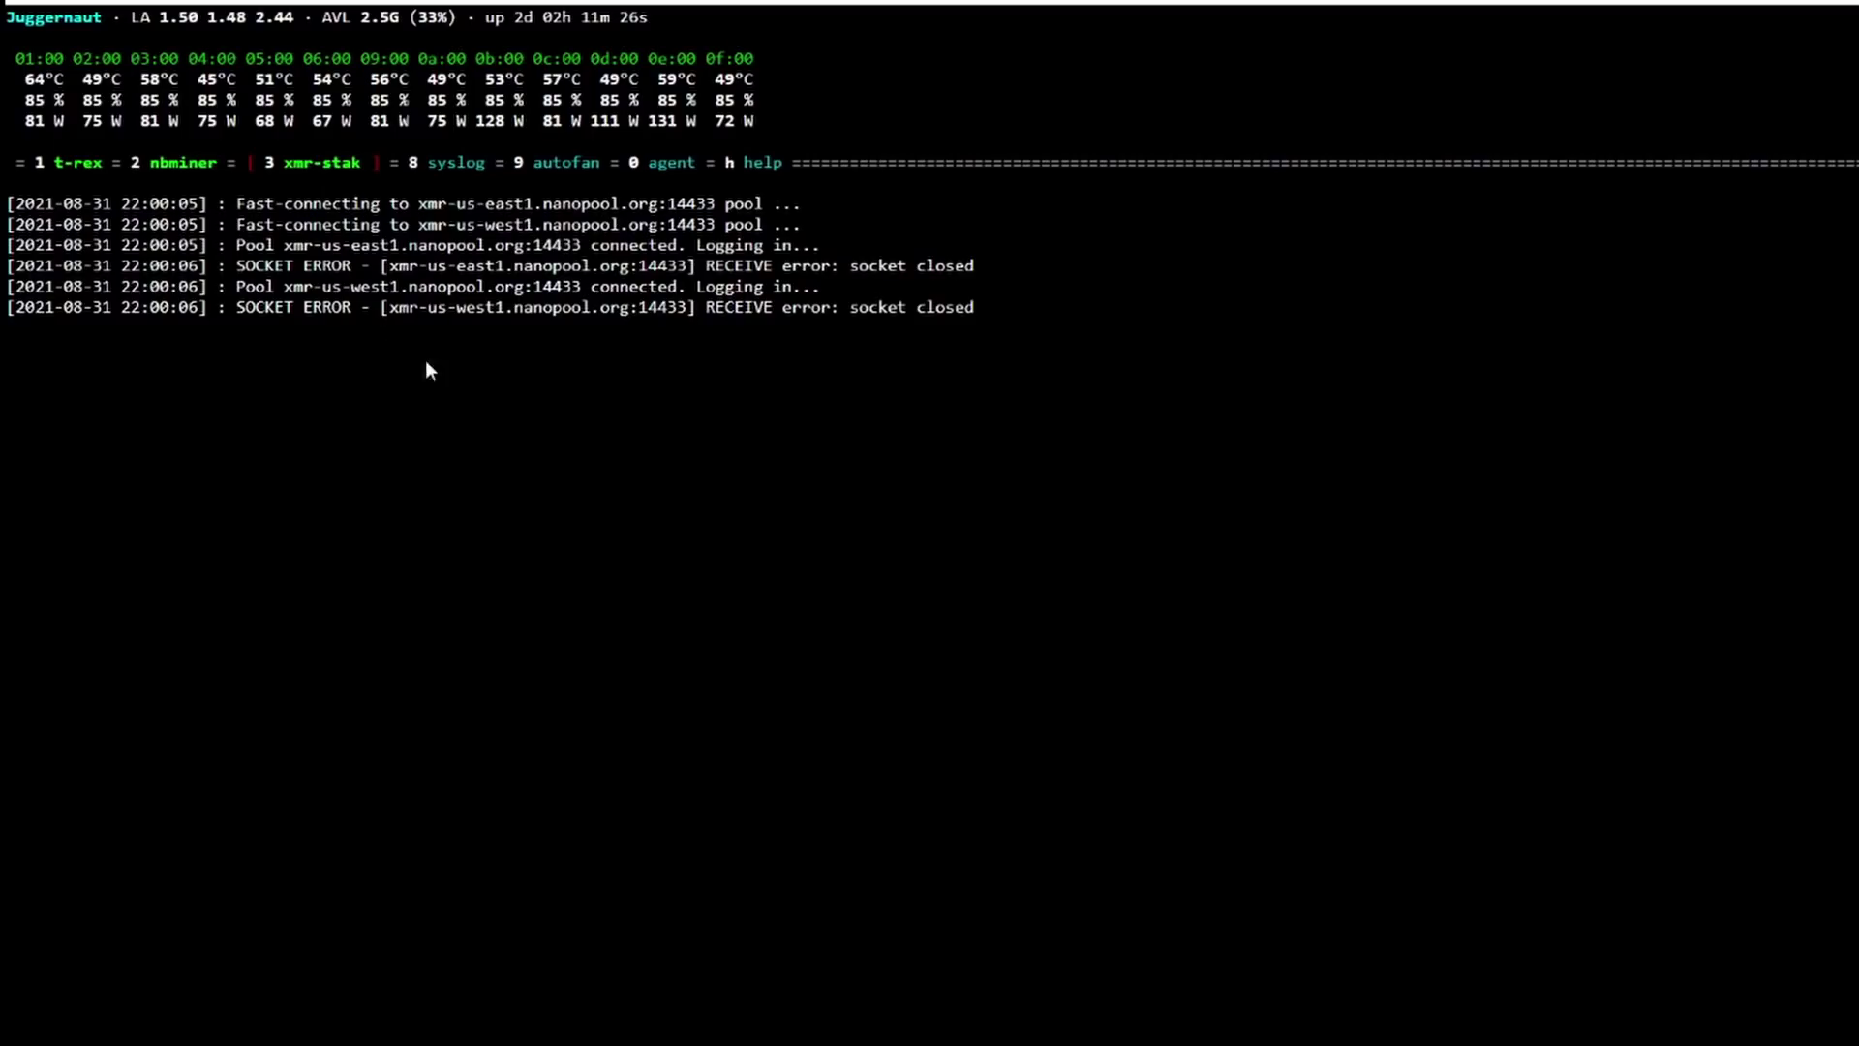
pyautogui.press('1')
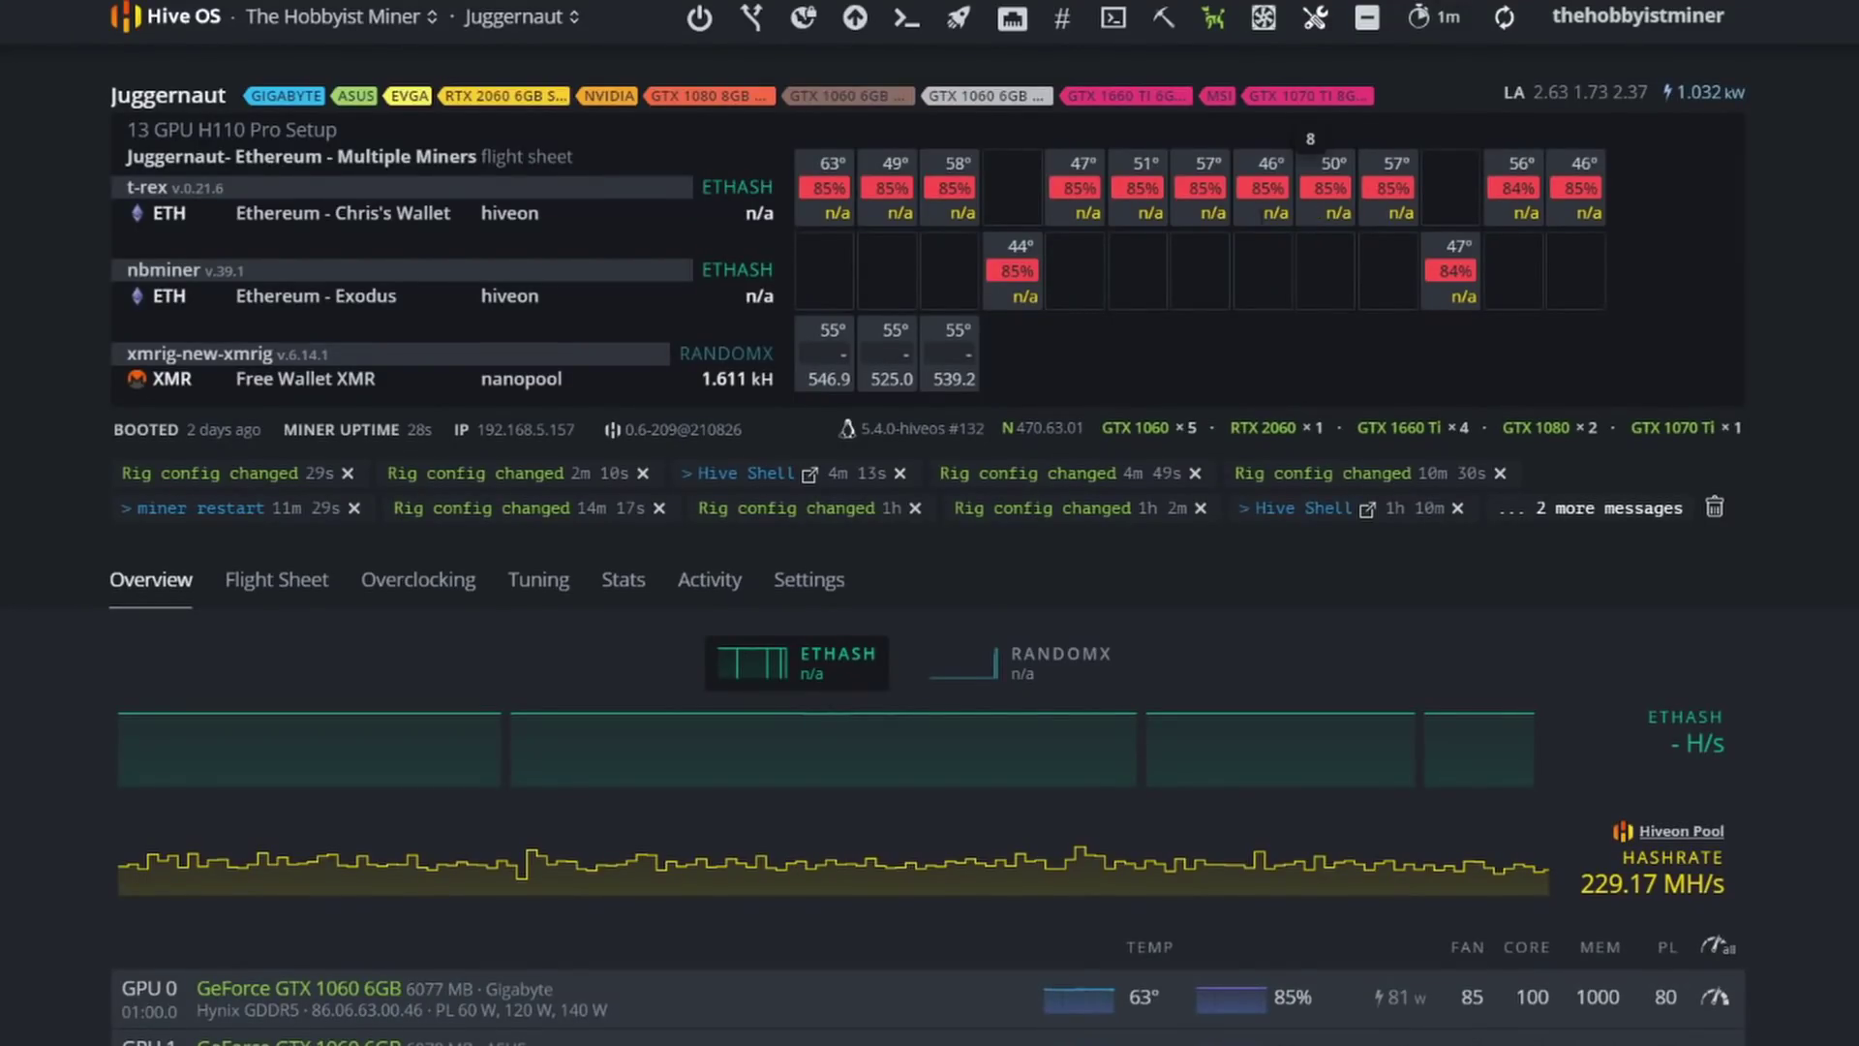
pyautogui.click(281, 586)
pyautogui.click(1661, 1015)
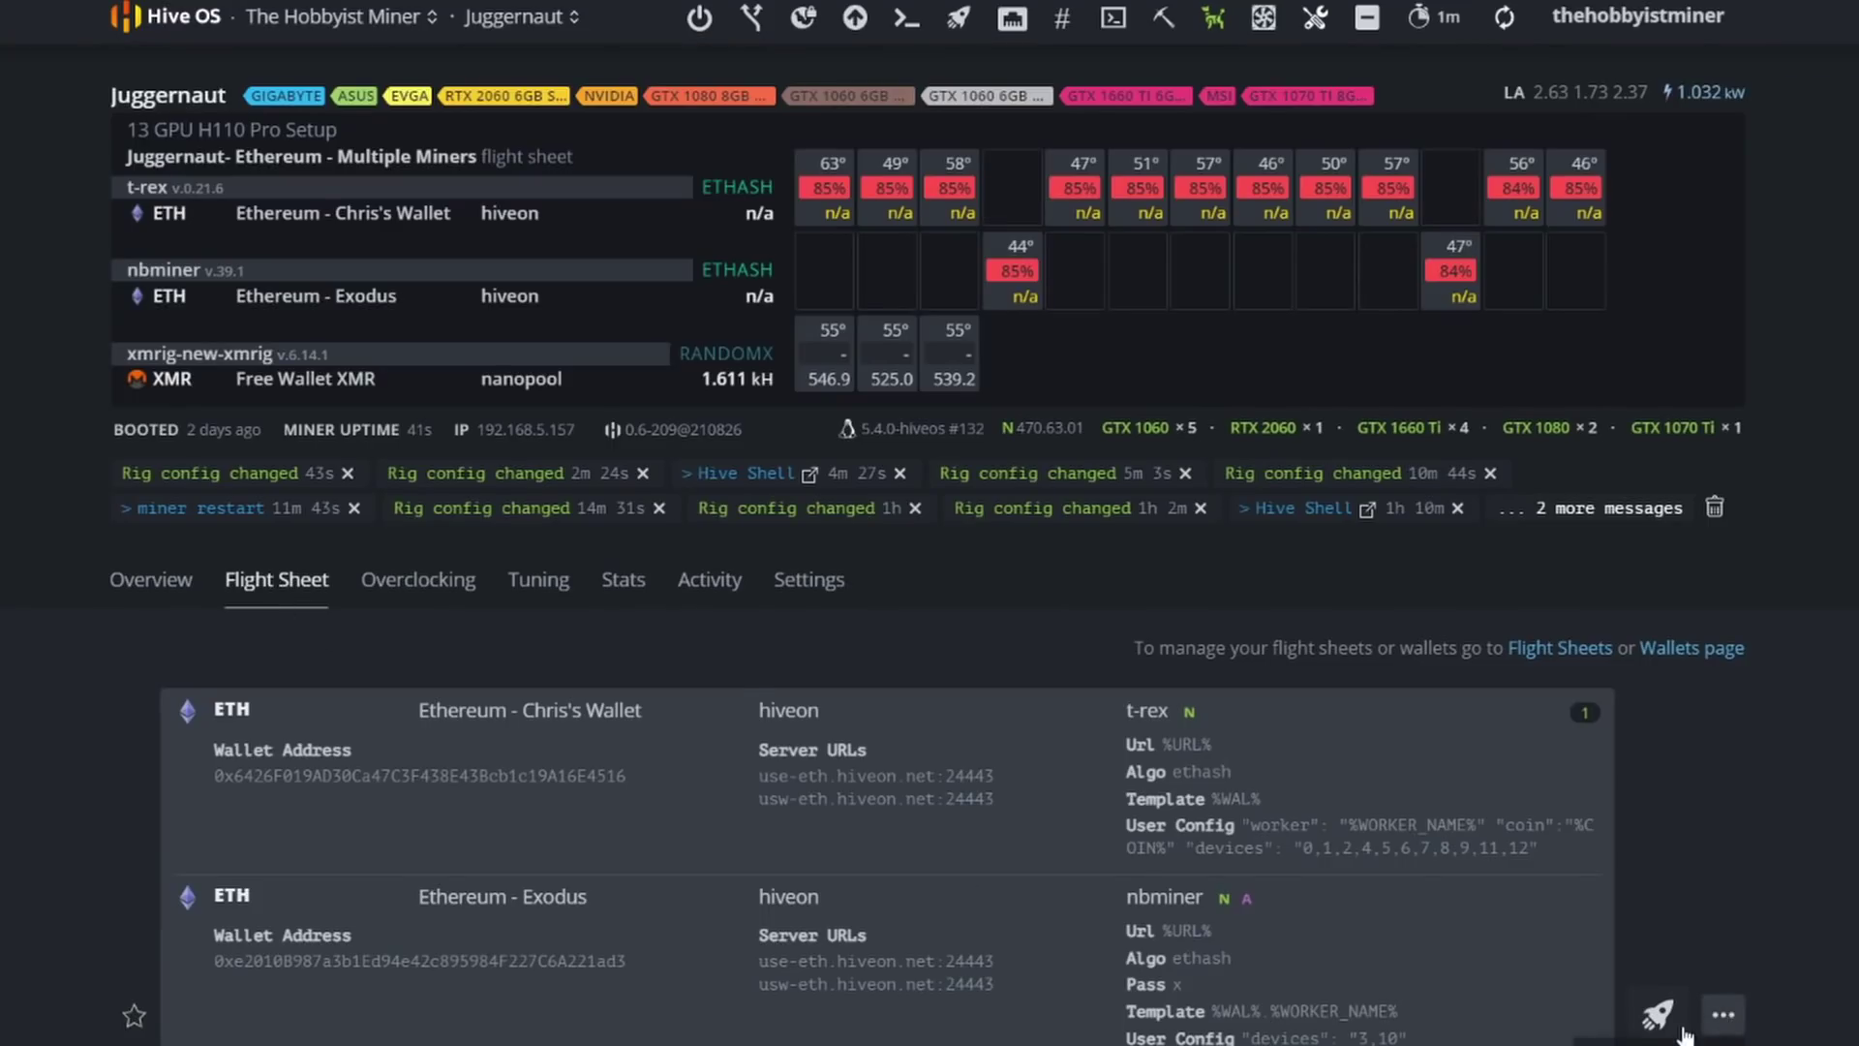
pyautogui.click(1530, 600)
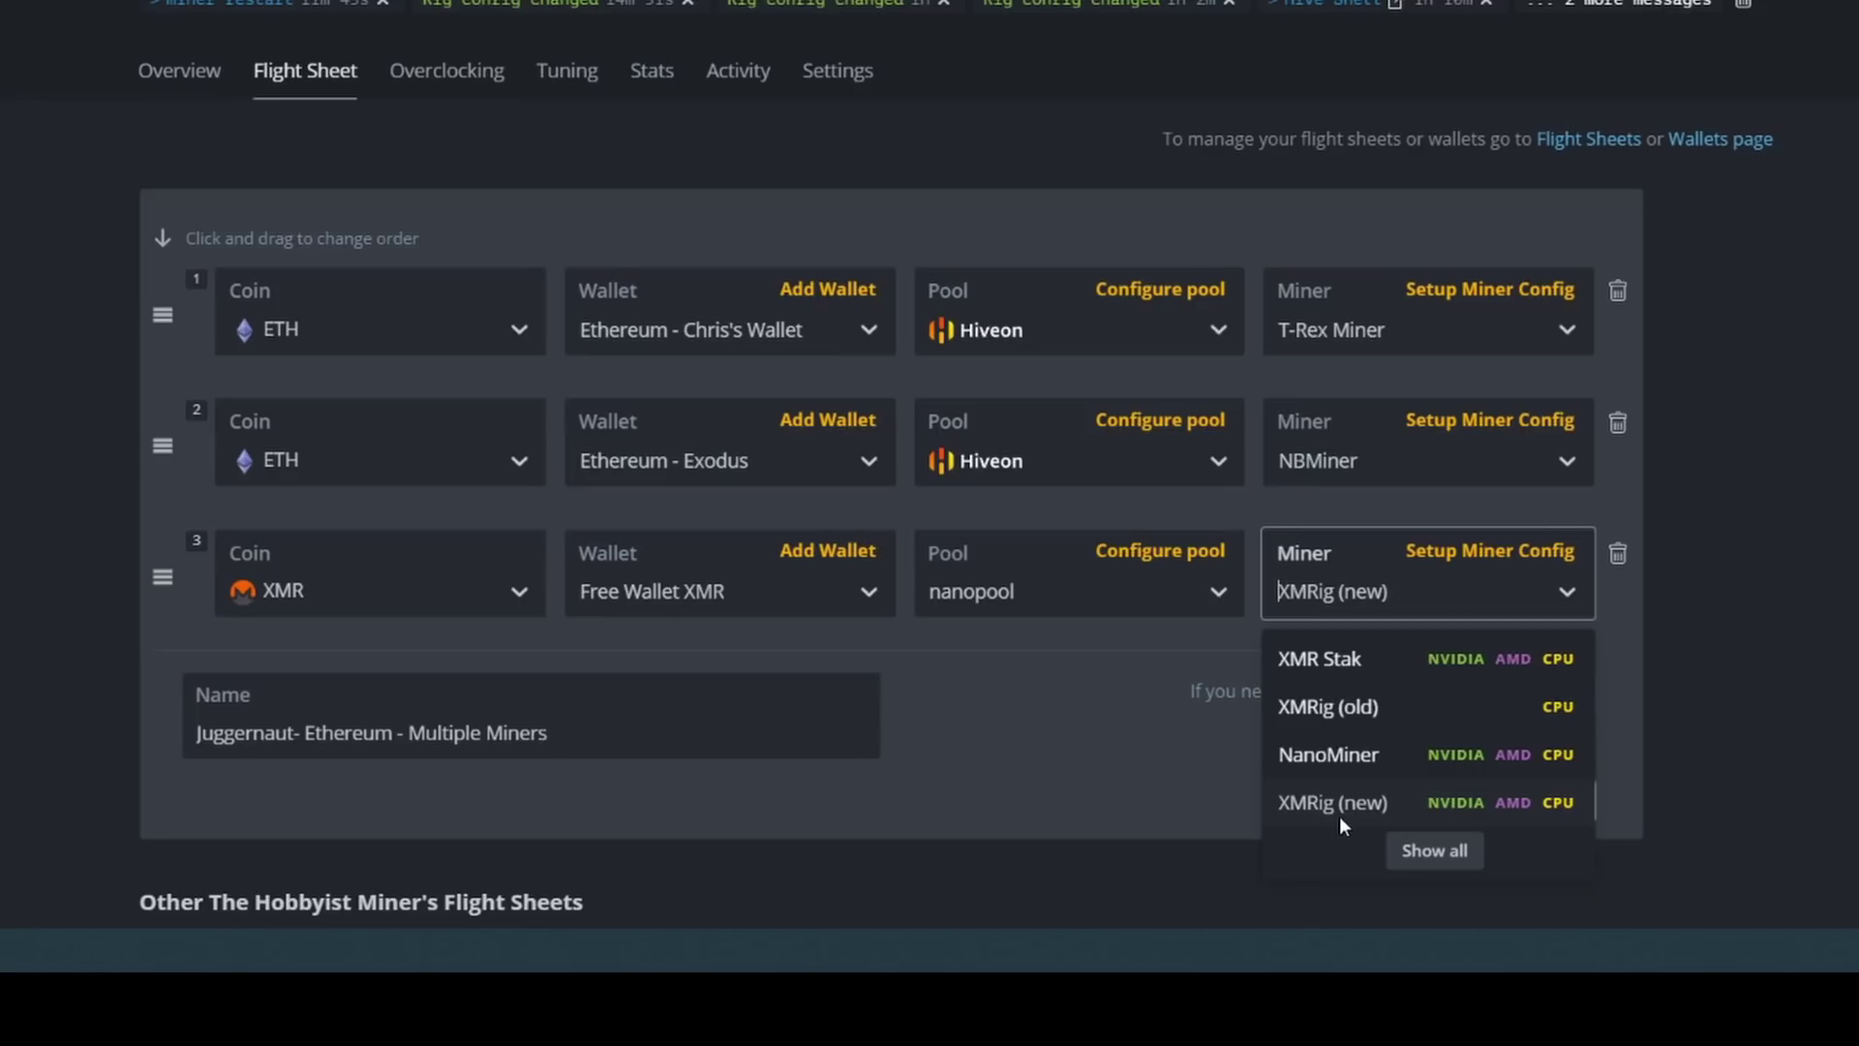
pyautogui.click(1391, 804)
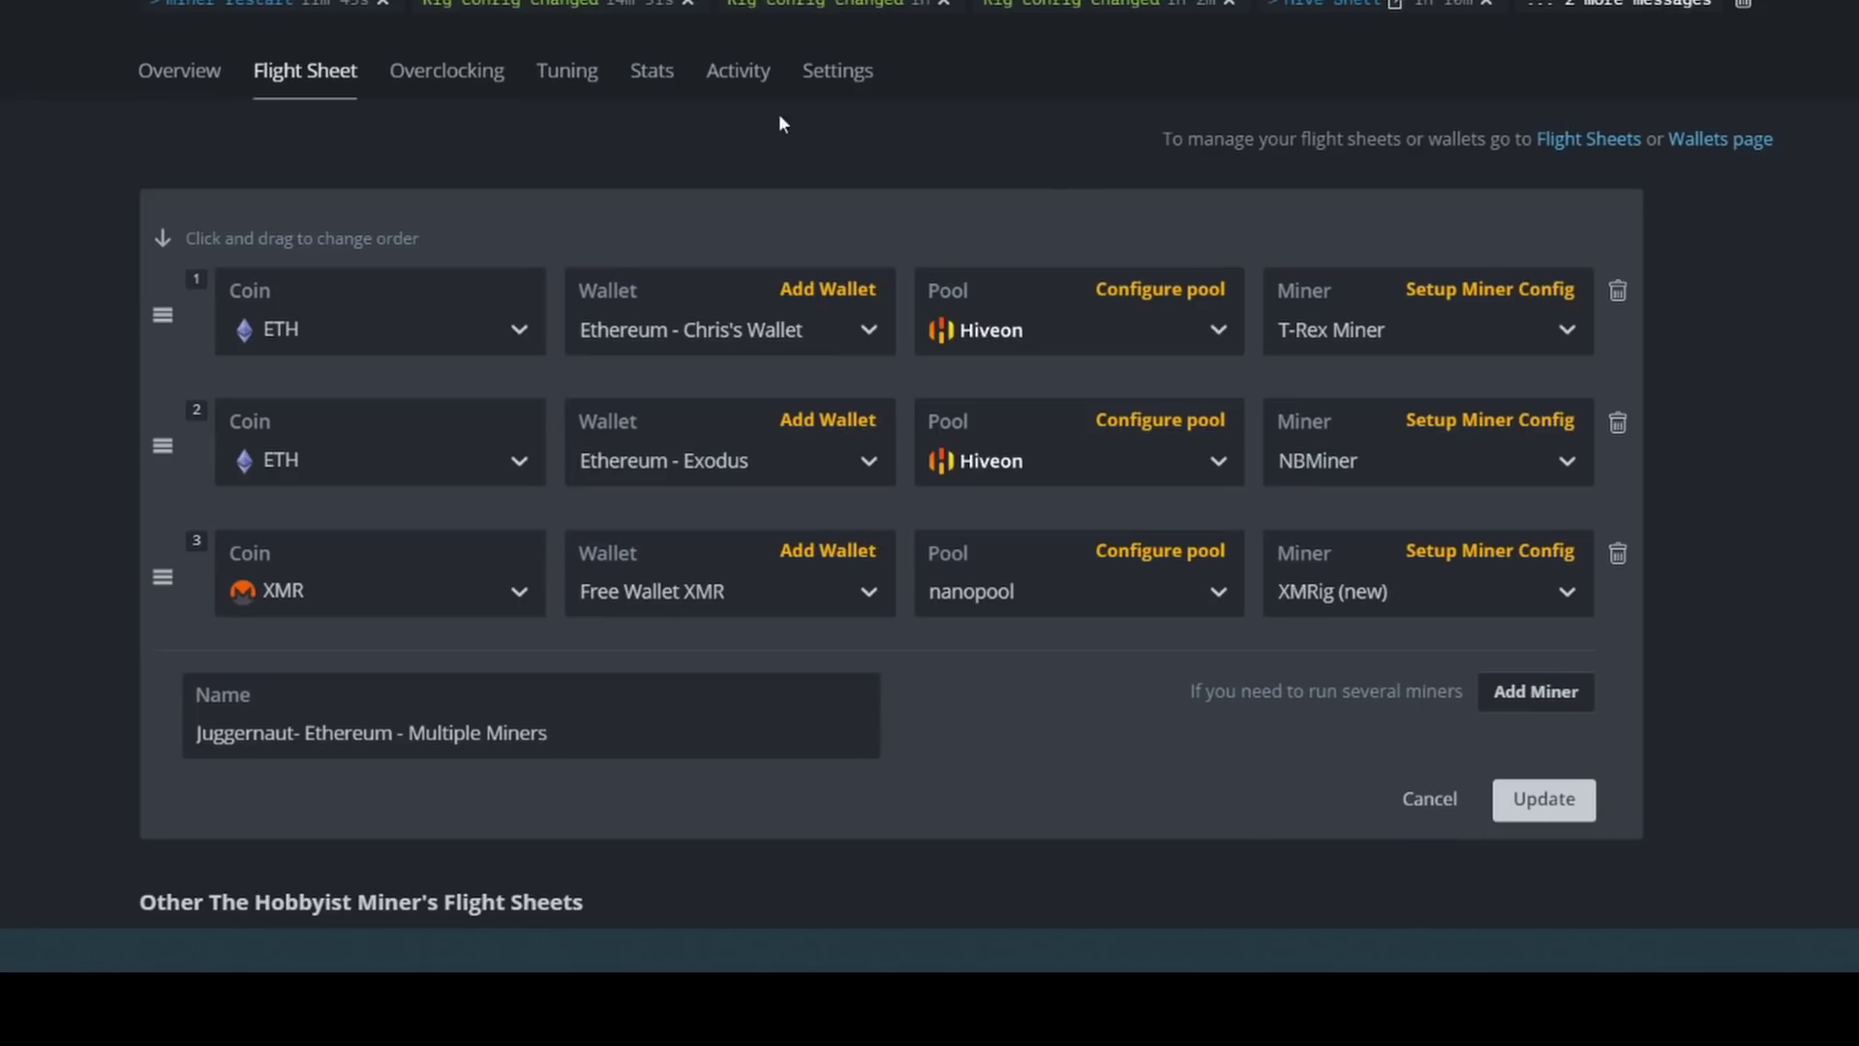
pyautogui.click(1415, 810)
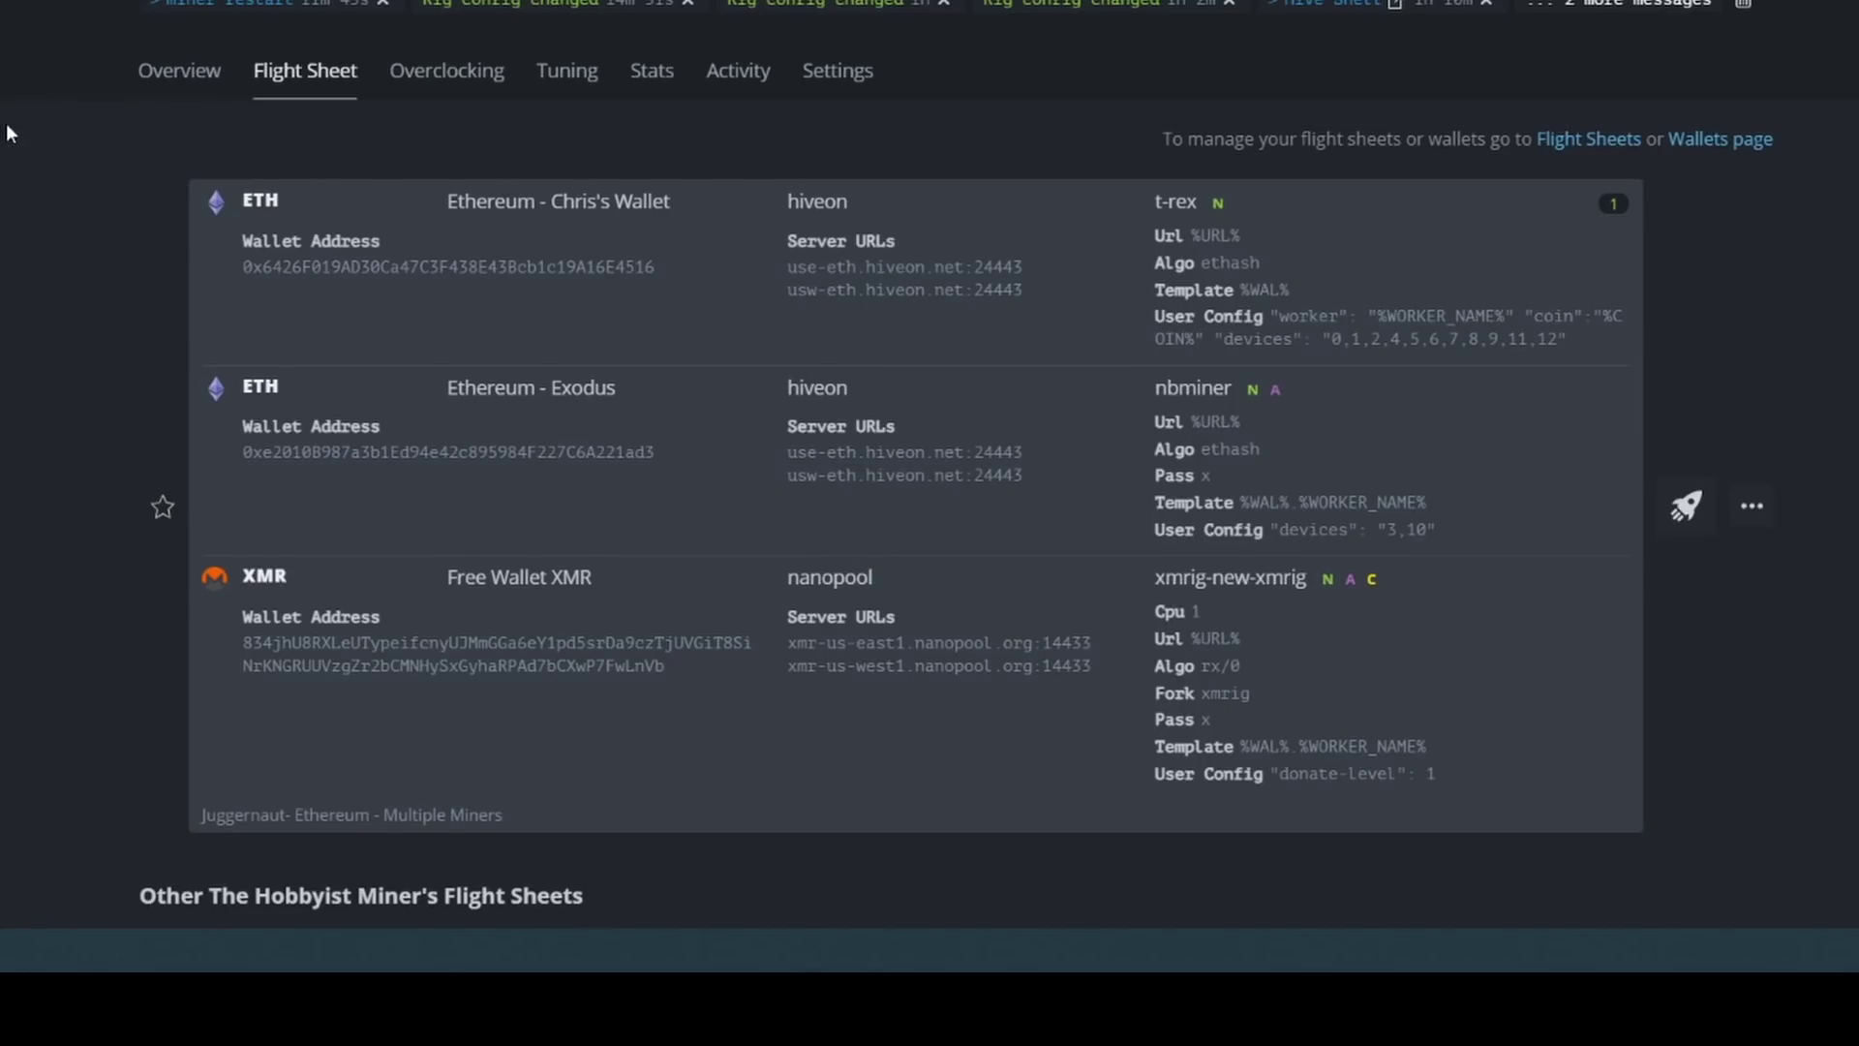
pyautogui.click(160, 71)
pyautogui.scroll(-5, 97, 418)
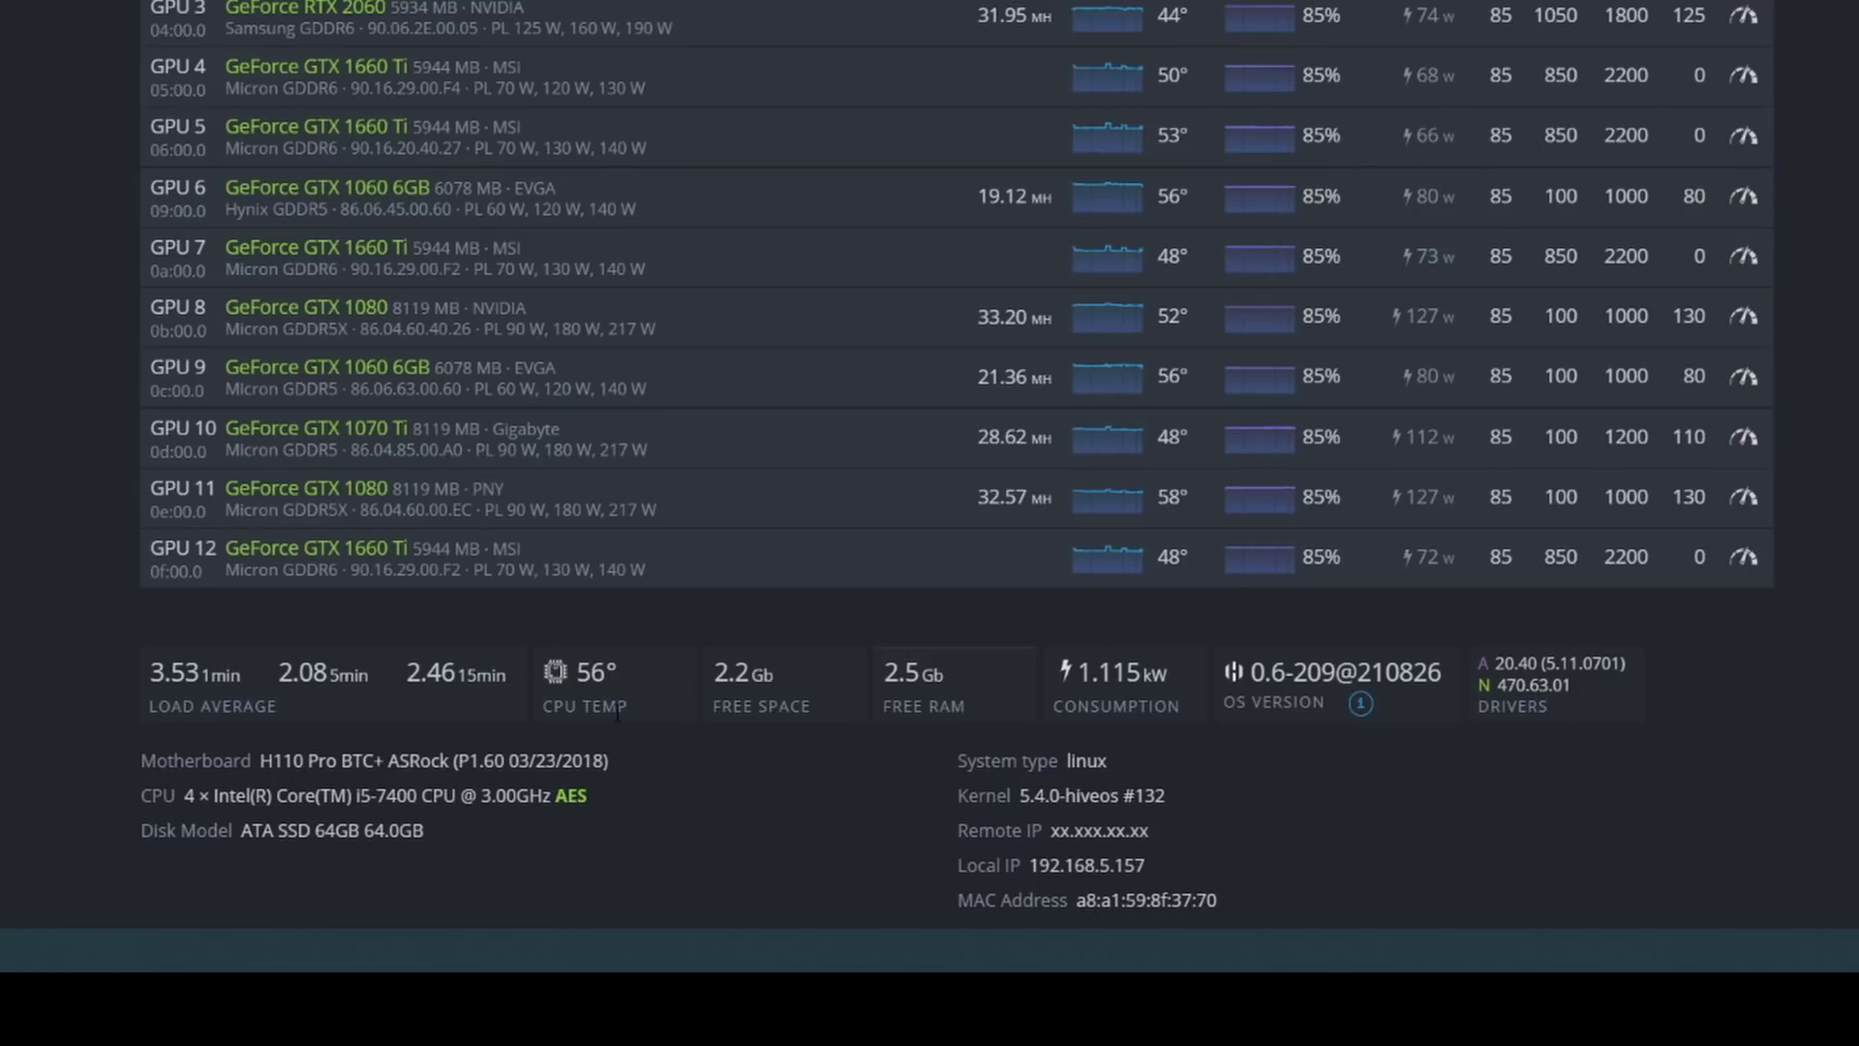
pyautogui.scroll(10, 617, 714)
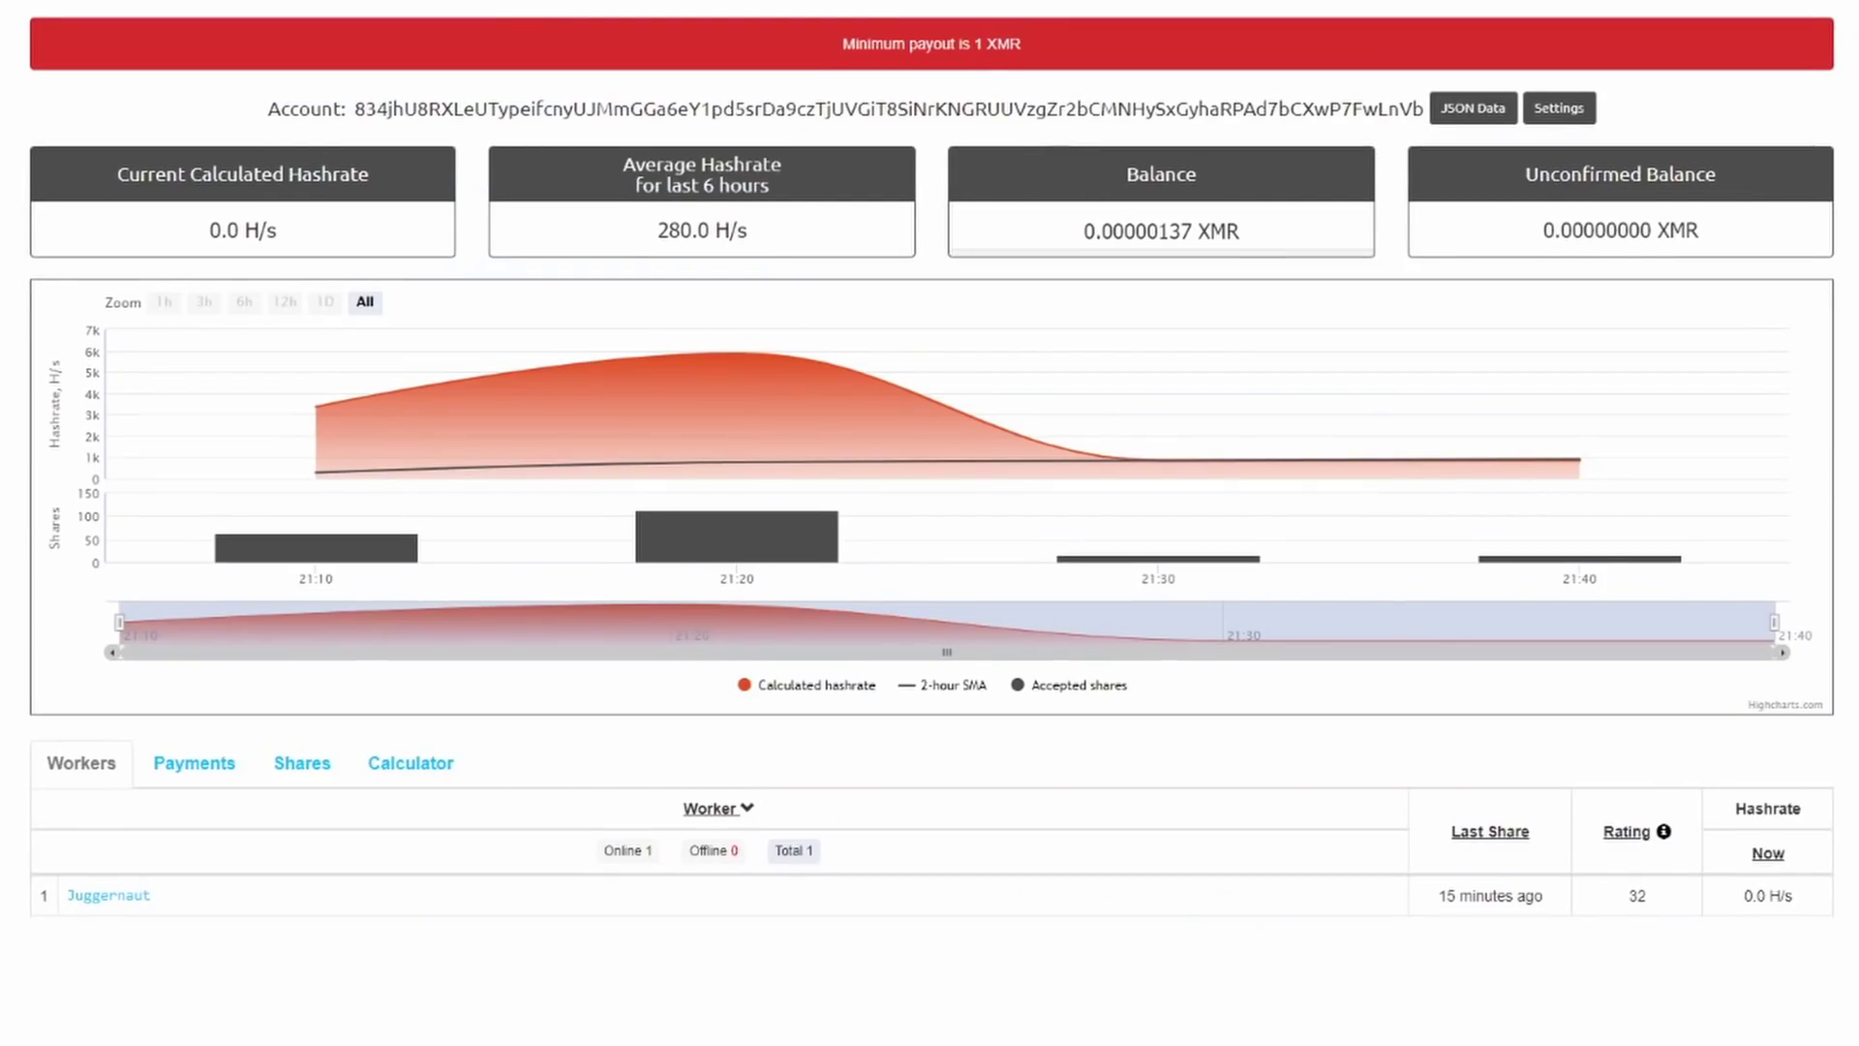
# Step: Reload the nanopool dashboard with F5 and inspect the hashrate chart and balance values
pyautogui.press('F5')
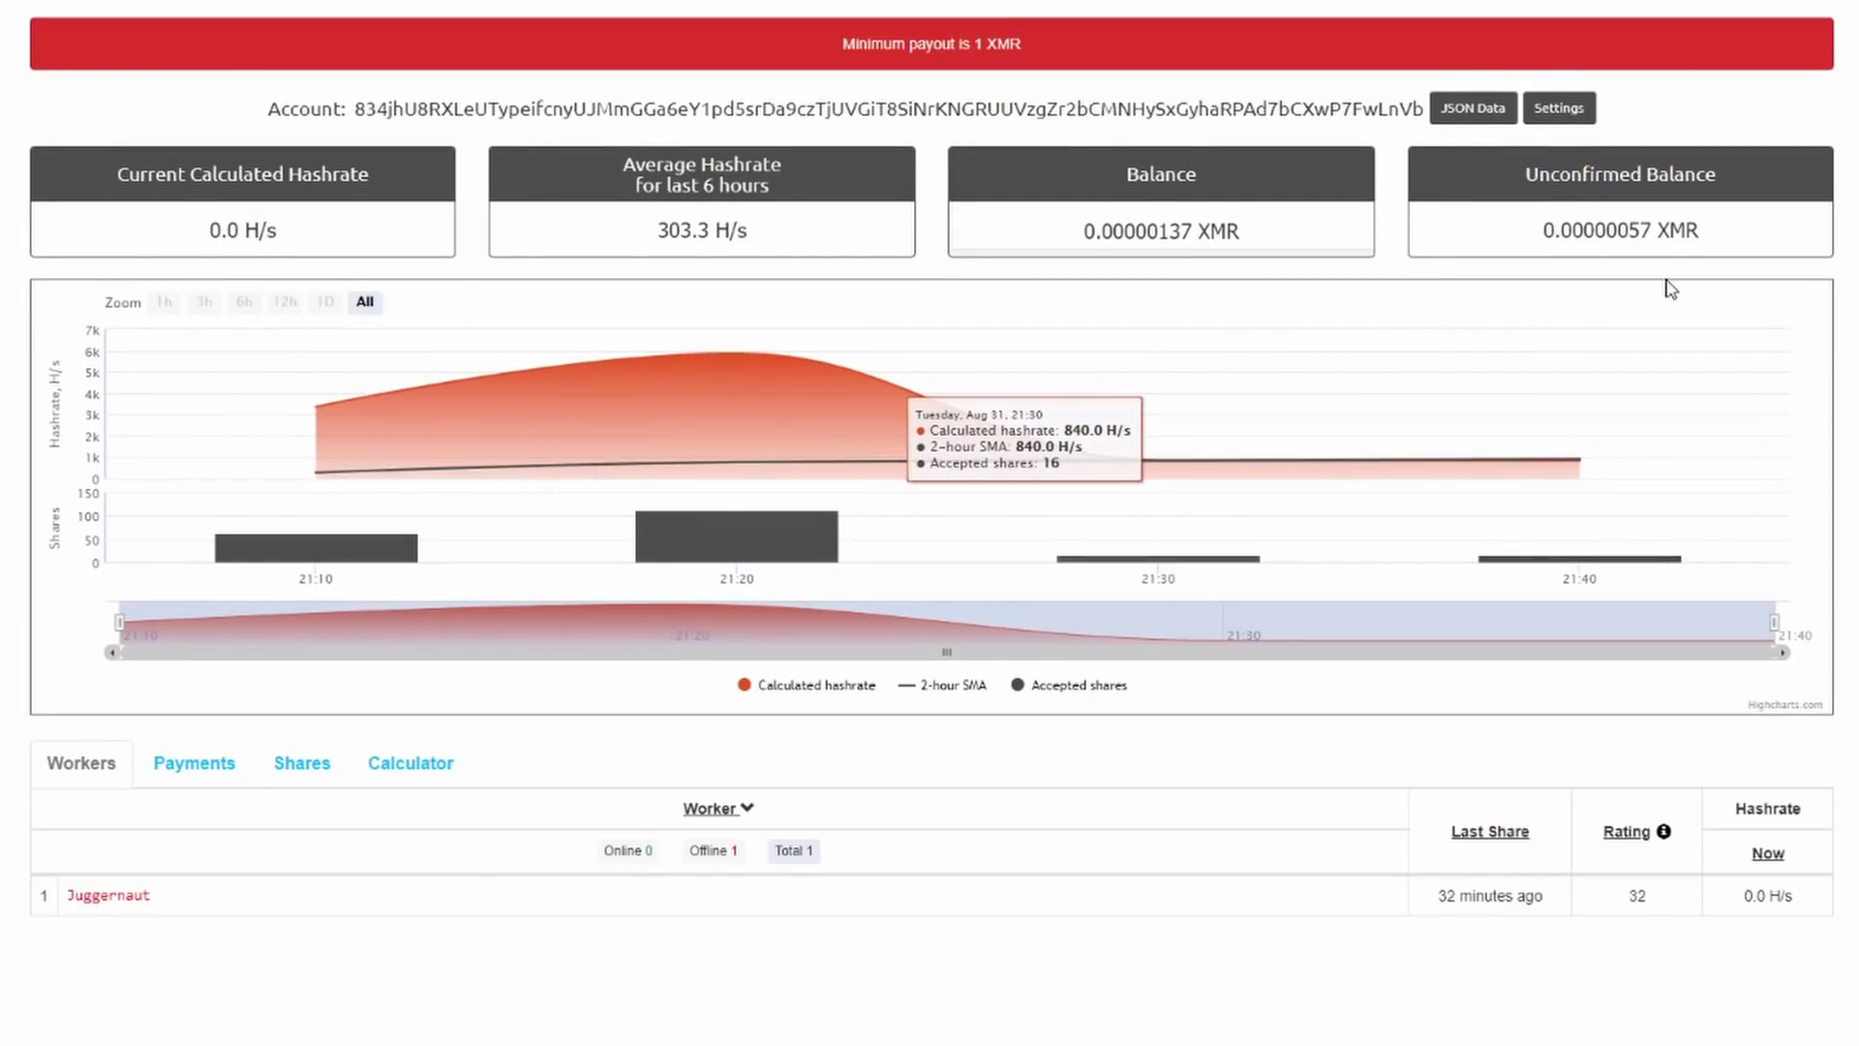
pyautogui.moveTo(1695, 256)
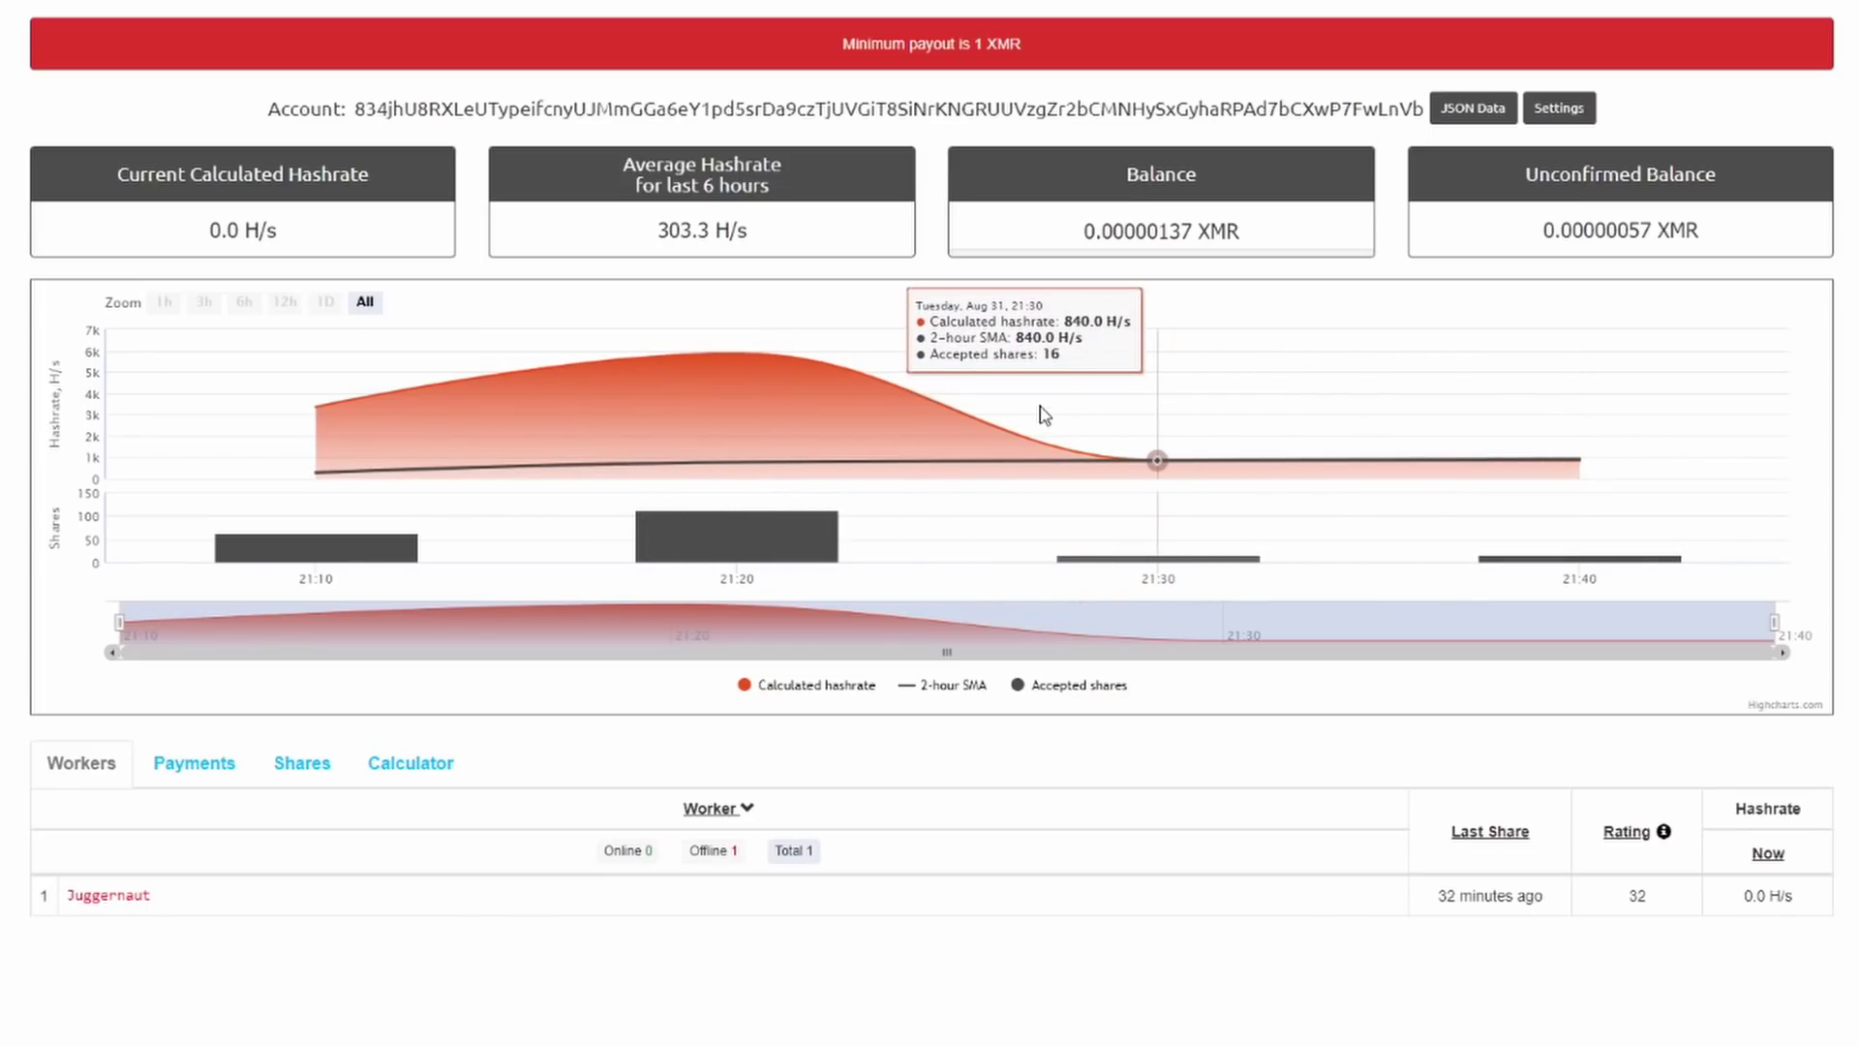
pyautogui.moveTo(1216, 237)
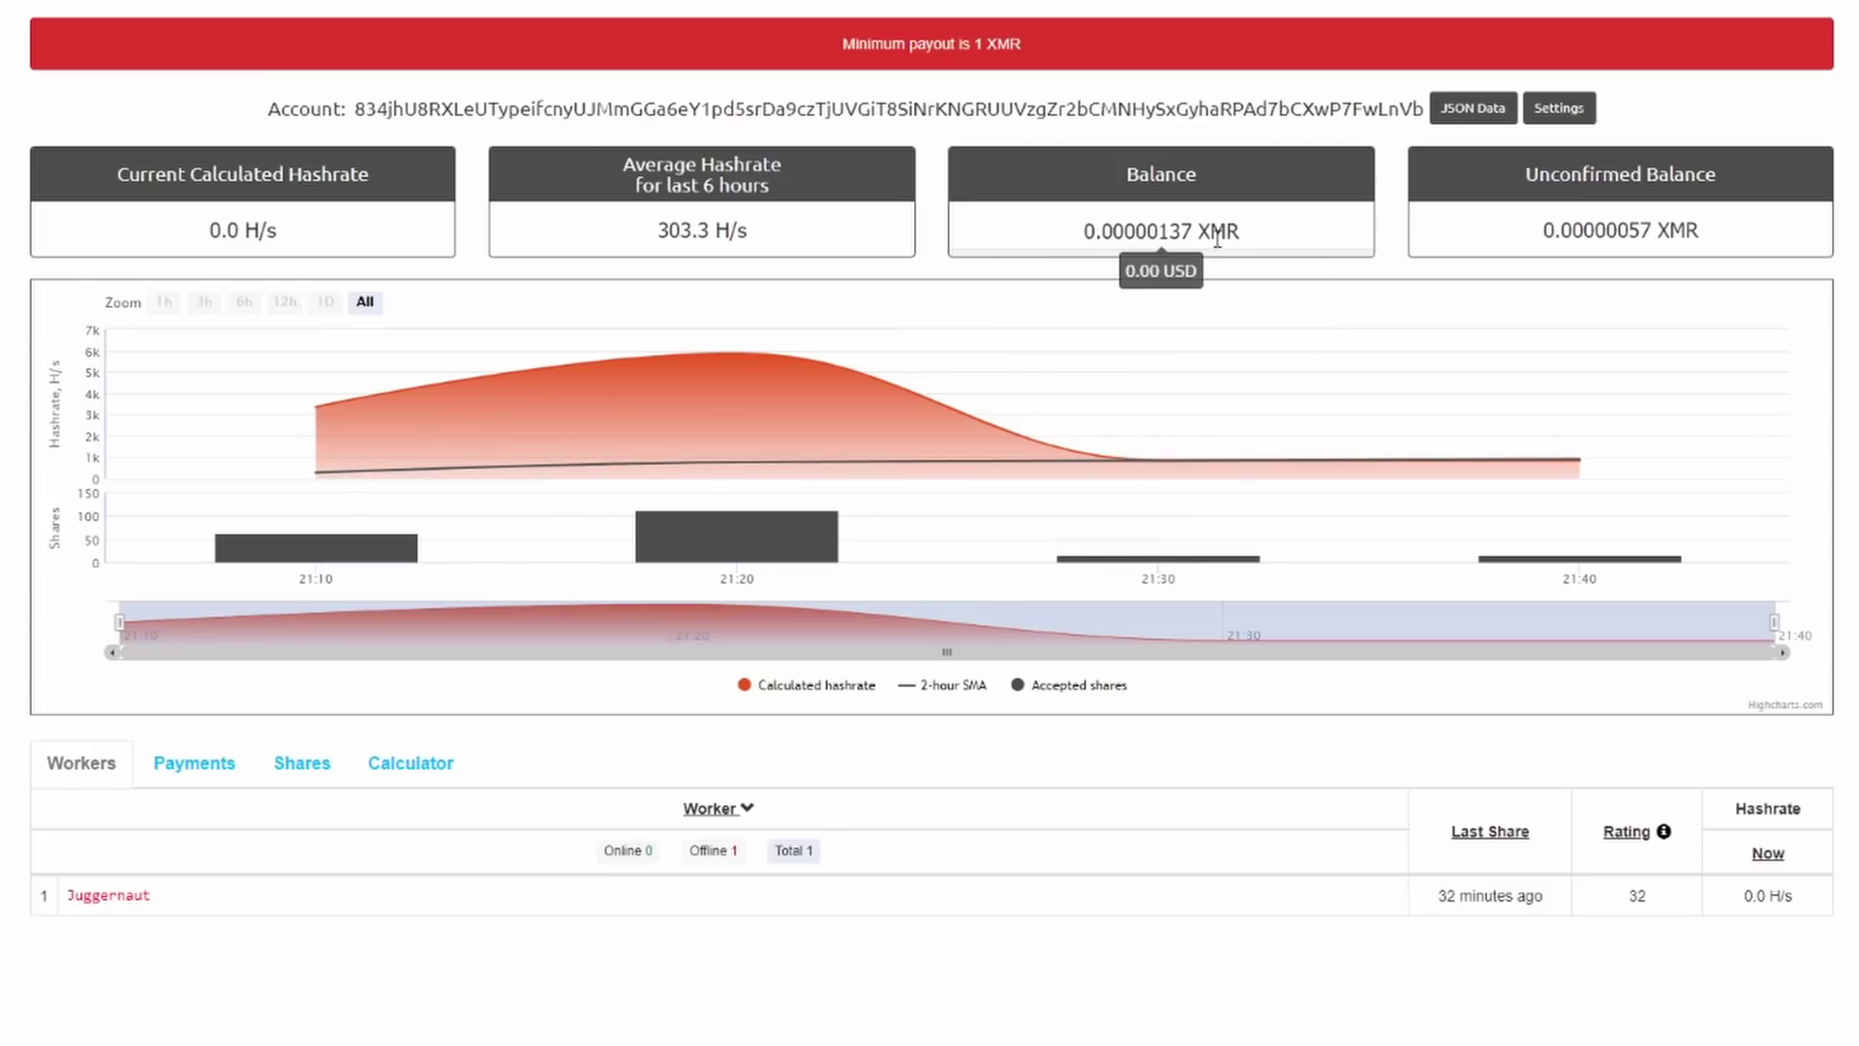